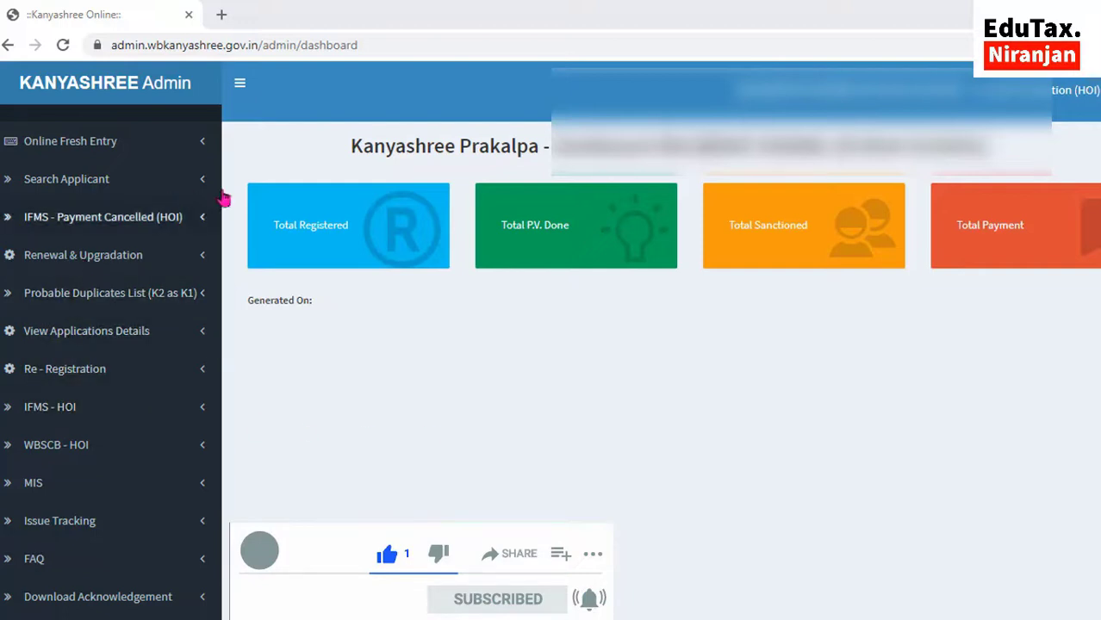
- Open List of Imported Beneficiary (BS) under KP-BS Beneficiary Mapping
{"action": "scroll", "coordinate": [142, 418], "scroll_direction": "down", "scroll_amount": 2}
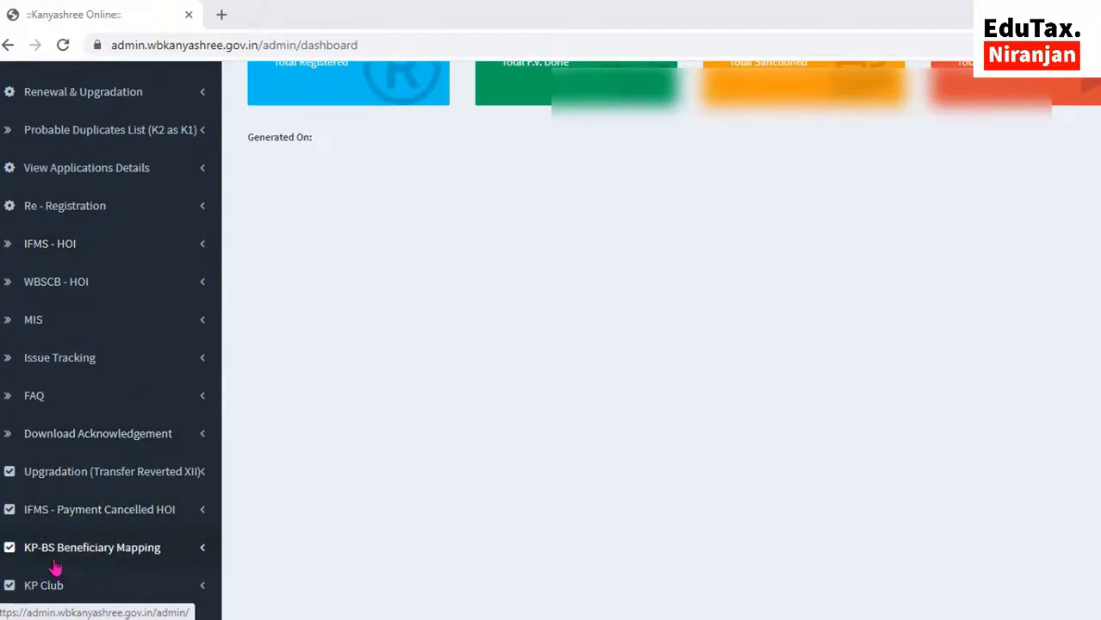
{"action": "left_click", "coordinate": [127, 560]}
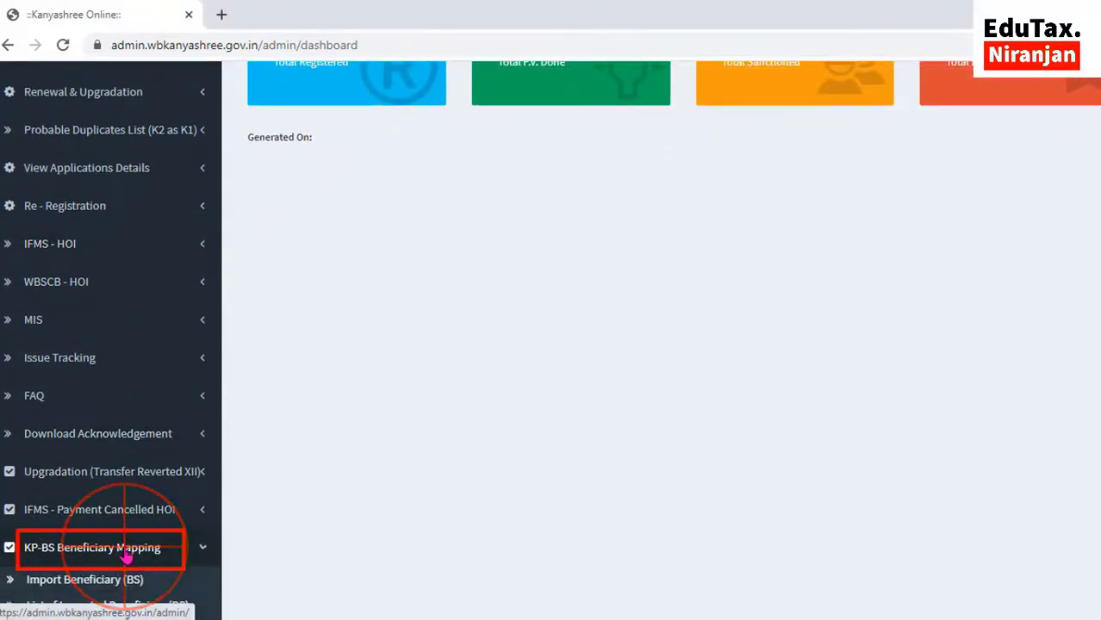
{"action": "scroll", "coordinate": [126, 557], "scroll_direction": "down", "scroll_amount": 1}
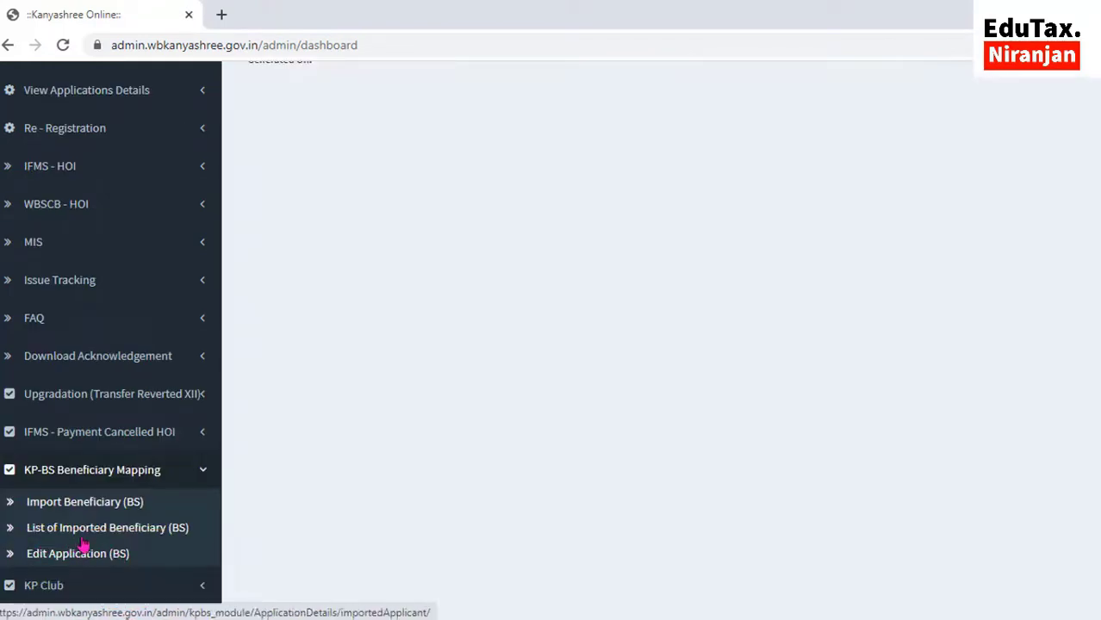
{"action": "left_click", "coordinate": [160, 535]}
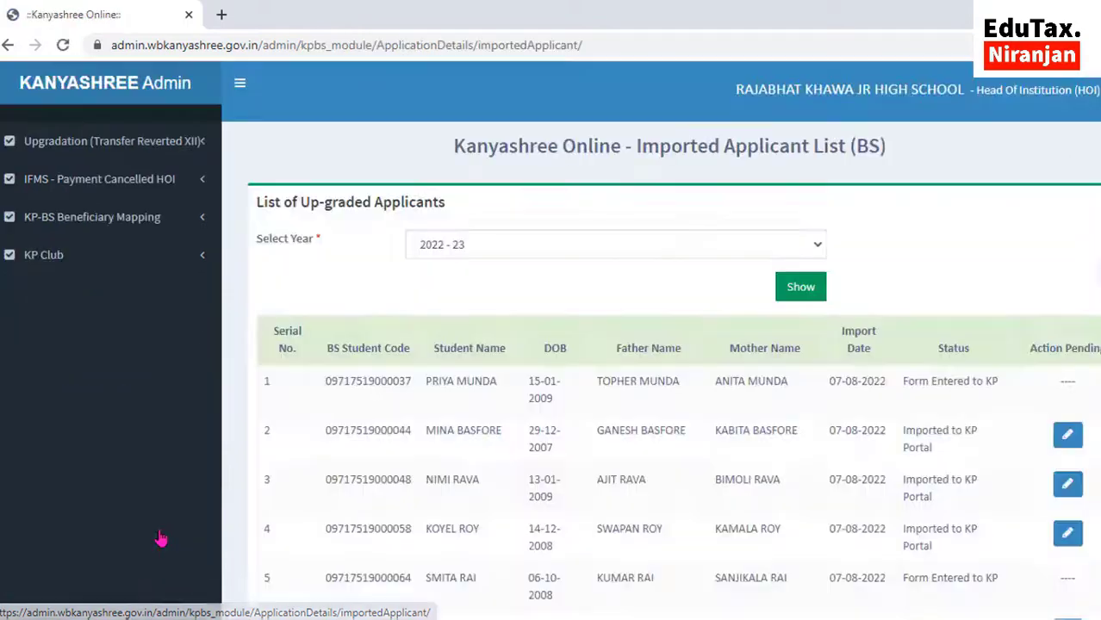
- Find the application in row 13 of the 2022-23 list and open it for editing
{"action": "scroll", "coordinate": [571, 469], "scroll_direction": "down", "scroll_amount": 2}
{"action": "scroll", "coordinate": [571, 469], "scroll_direction": "down", "scroll_amount": 2}
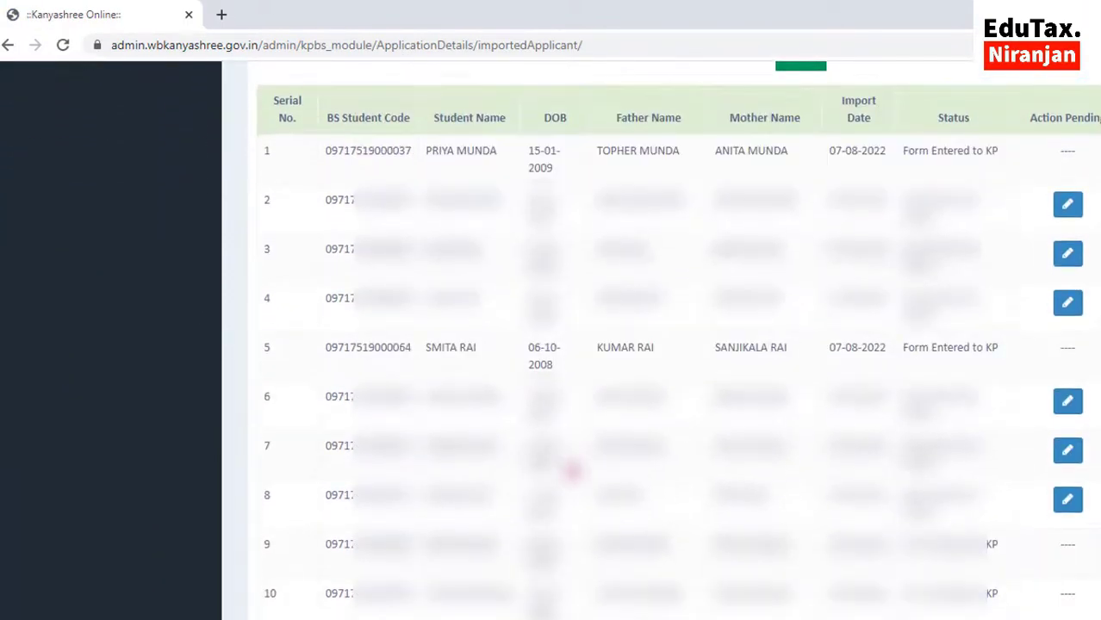
{"action": "scroll", "coordinate": [621, 370], "scroll_direction": "up", "scroll_amount": 1}
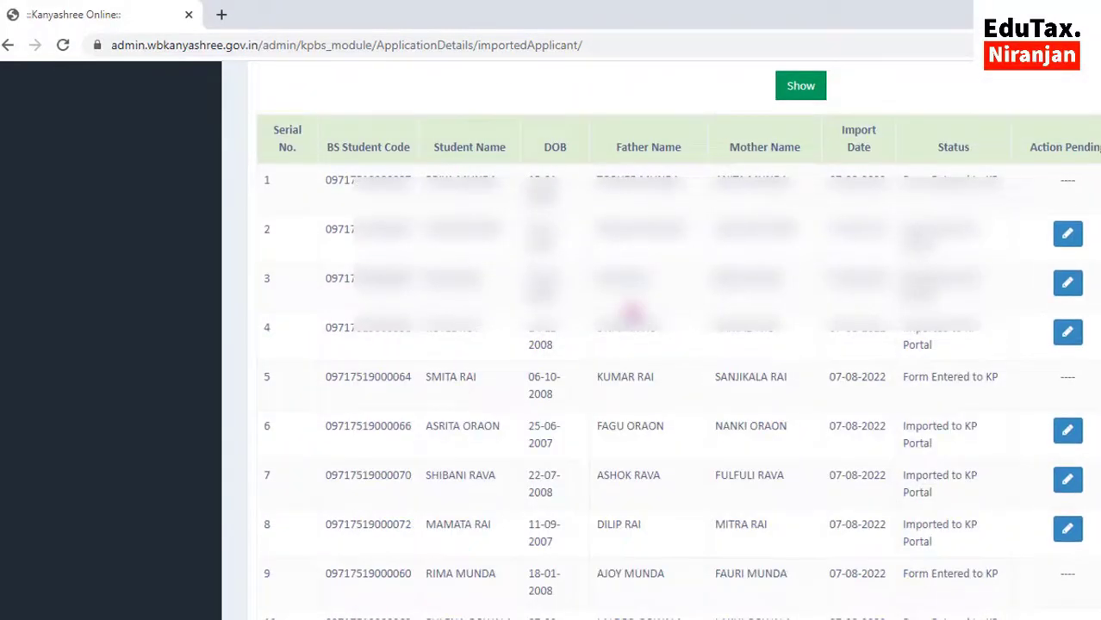
{"action": "scroll", "coordinate": [631, 312], "scroll_direction": "down", "scroll_amount": 3}
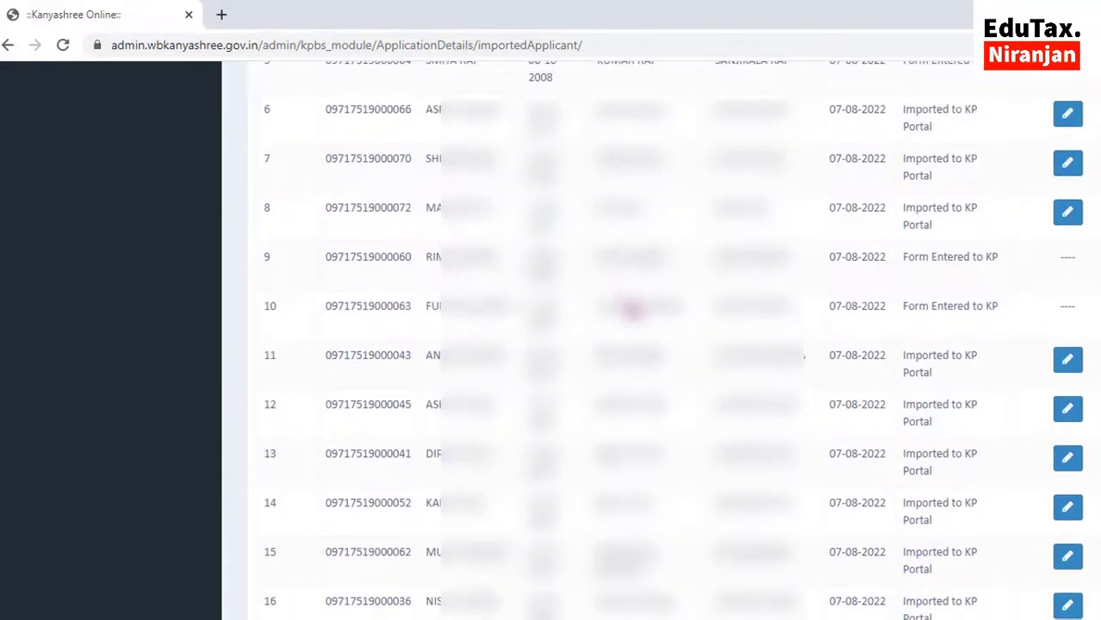
{"action": "scroll", "coordinate": [632, 310], "scroll_direction": "down", "scroll_amount": 2}
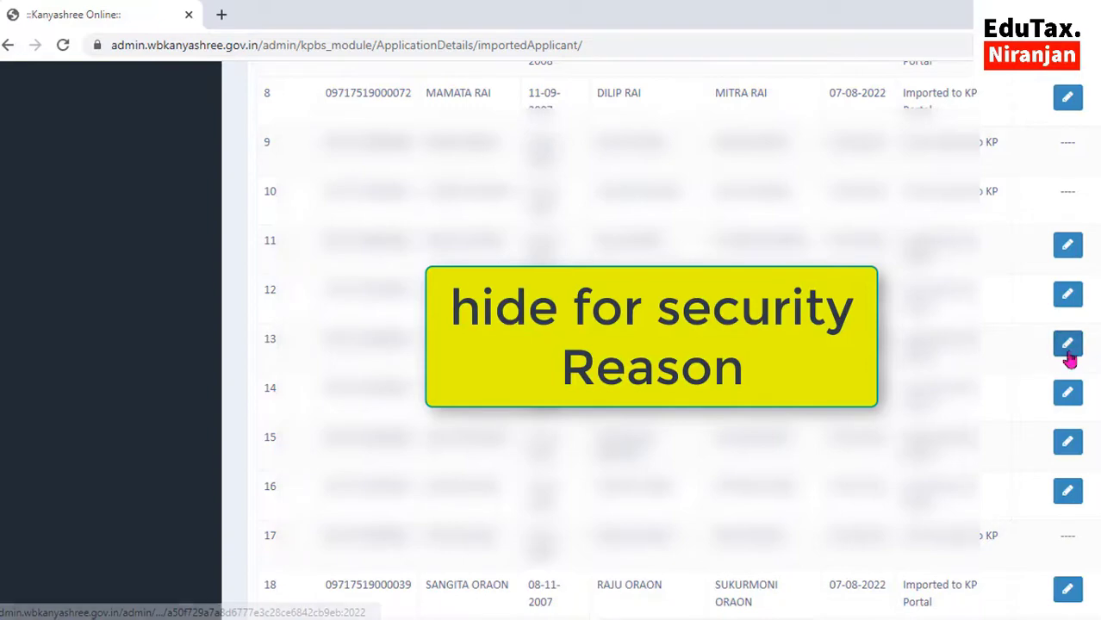
{"action": "left_click", "coordinate": [1068, 352]}
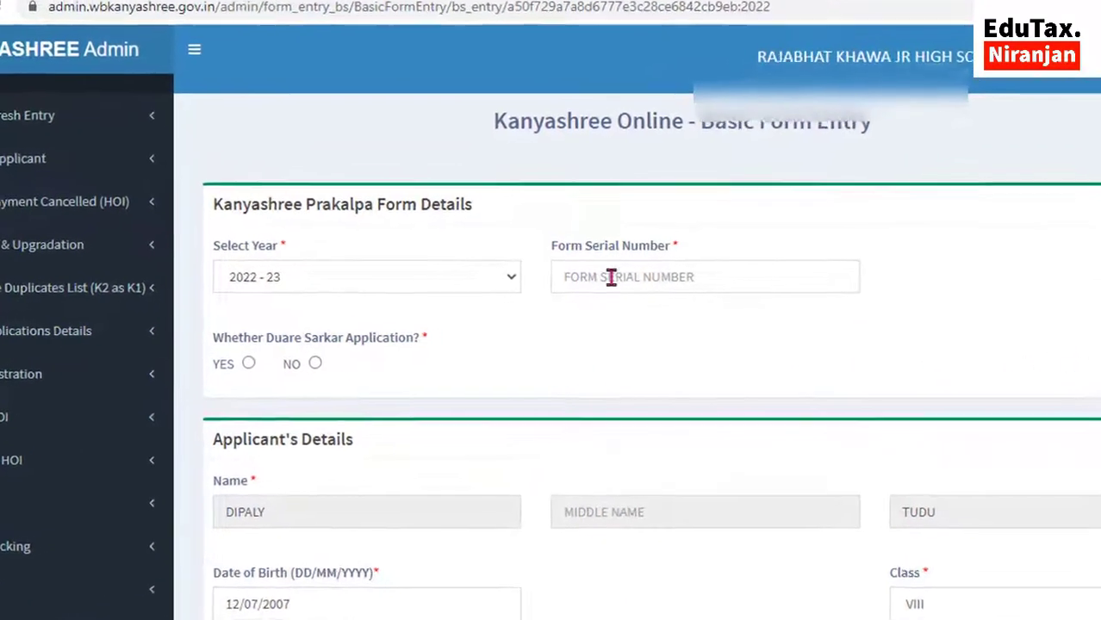
{"action": "left_click", "coordinate": [611, 277]}
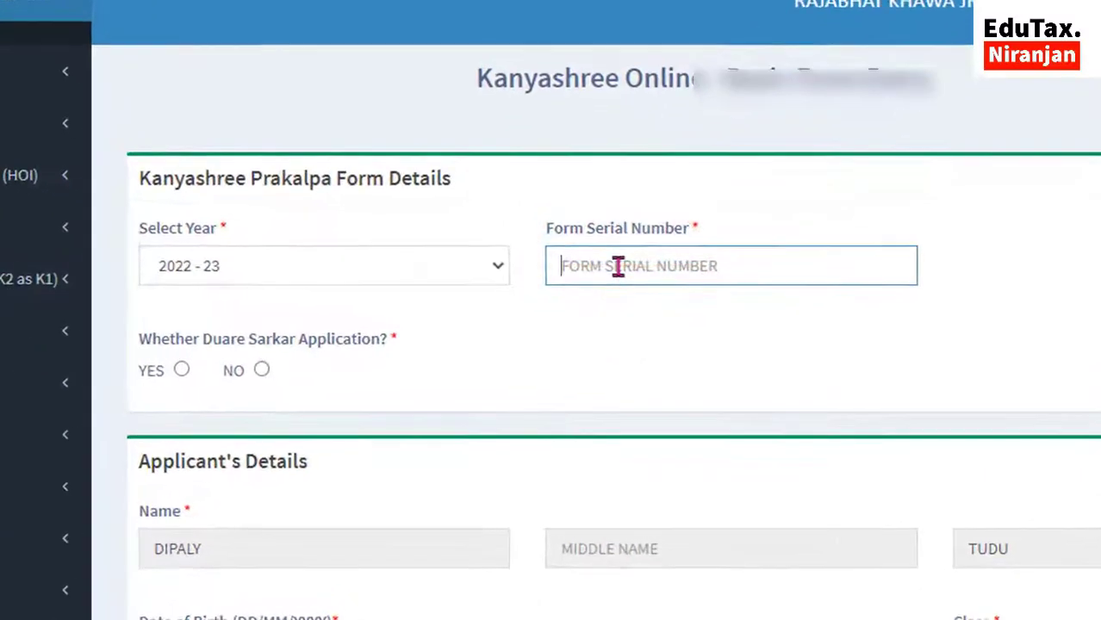
{"action": "type", "text": "02"}
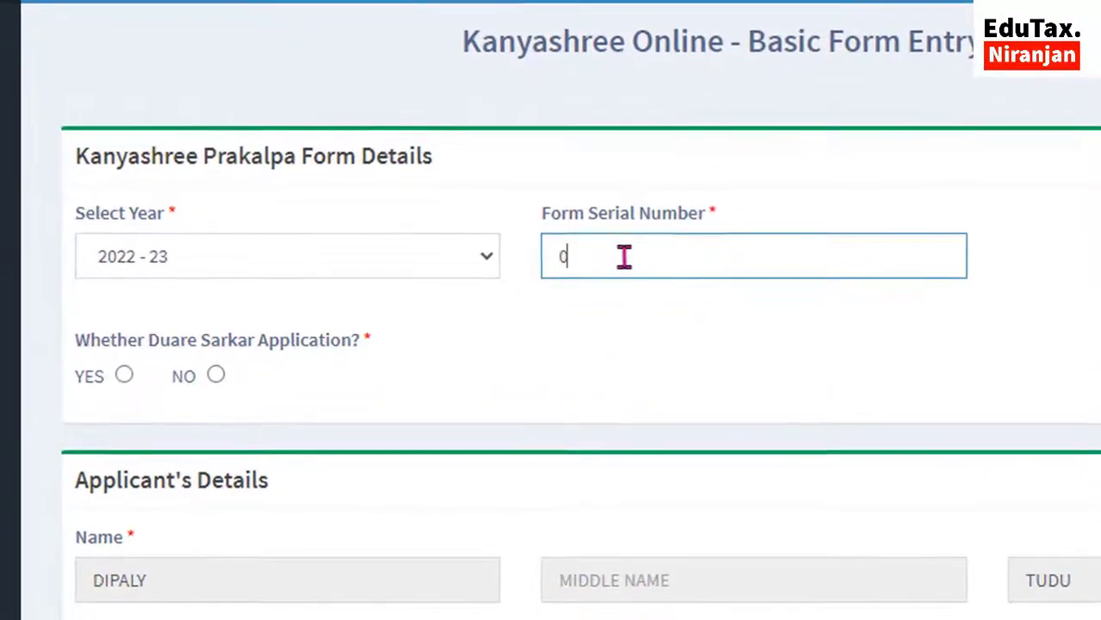
{"action": "type", "text": "979"}
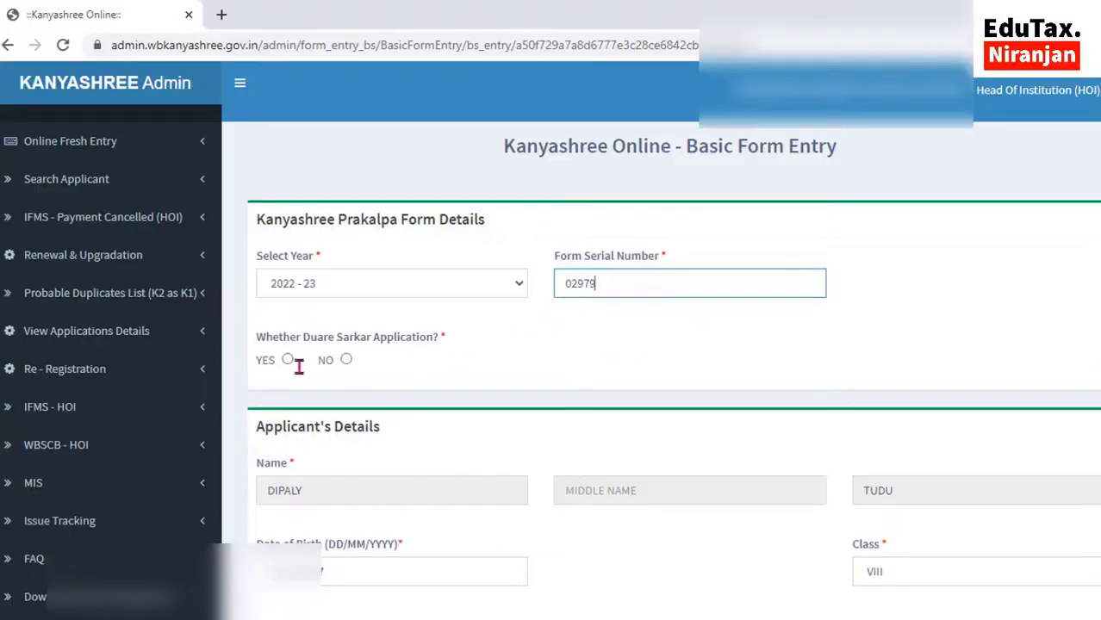
{"action": "left_click", "coordinate": [347, 362]}
{"action": "scroll", "coordinate": [349, 369], "scroll_direction": "down", "scroll_amount": 2}
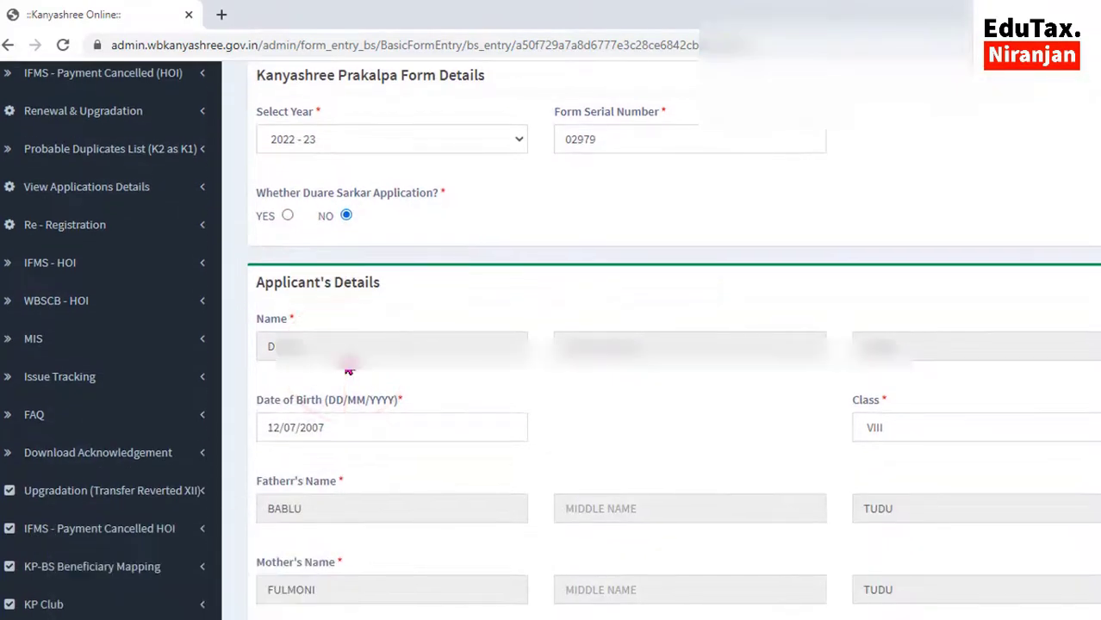
{"action": "scroll", "coordinate": [349, 368], "scroll_direction": "down", "scroll_amount": 1}
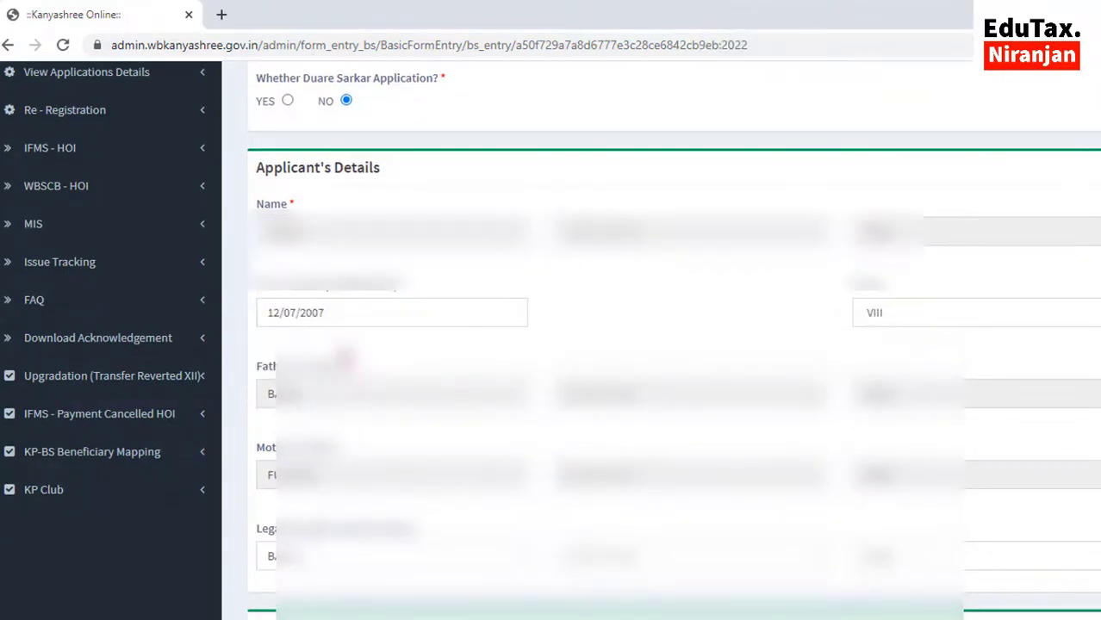
{"action": "scroll", "coordinate": [347, 368], "scroll_direction": "down", "scroll_amount": 1}
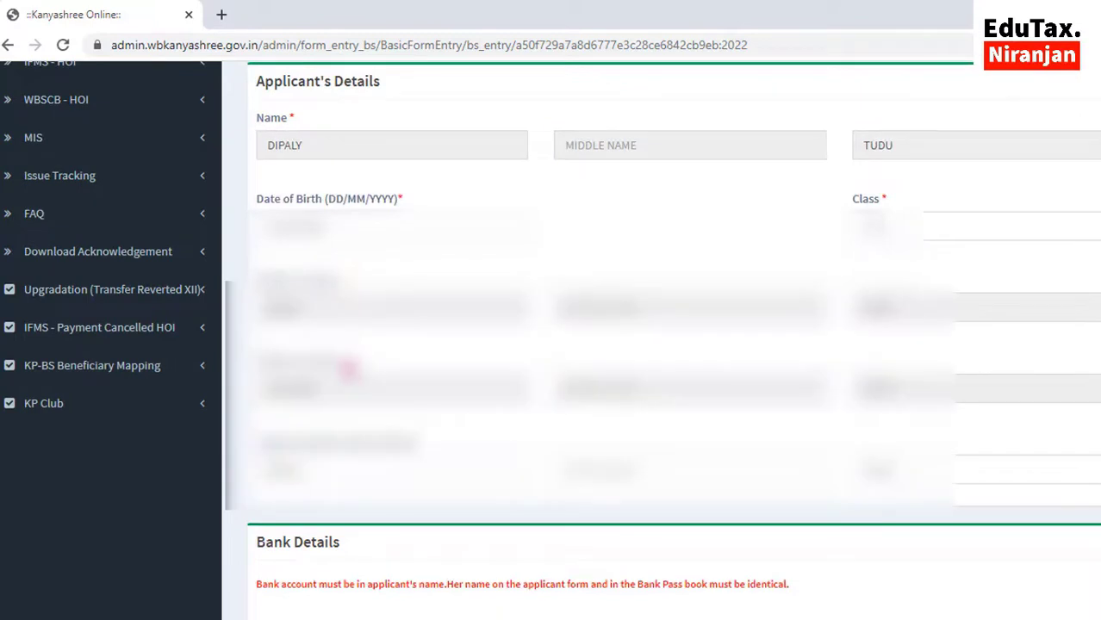
{"action": "scroll", "coordinate": [347, 369], "scroll_direction": "down", "scroll_amount": 1}
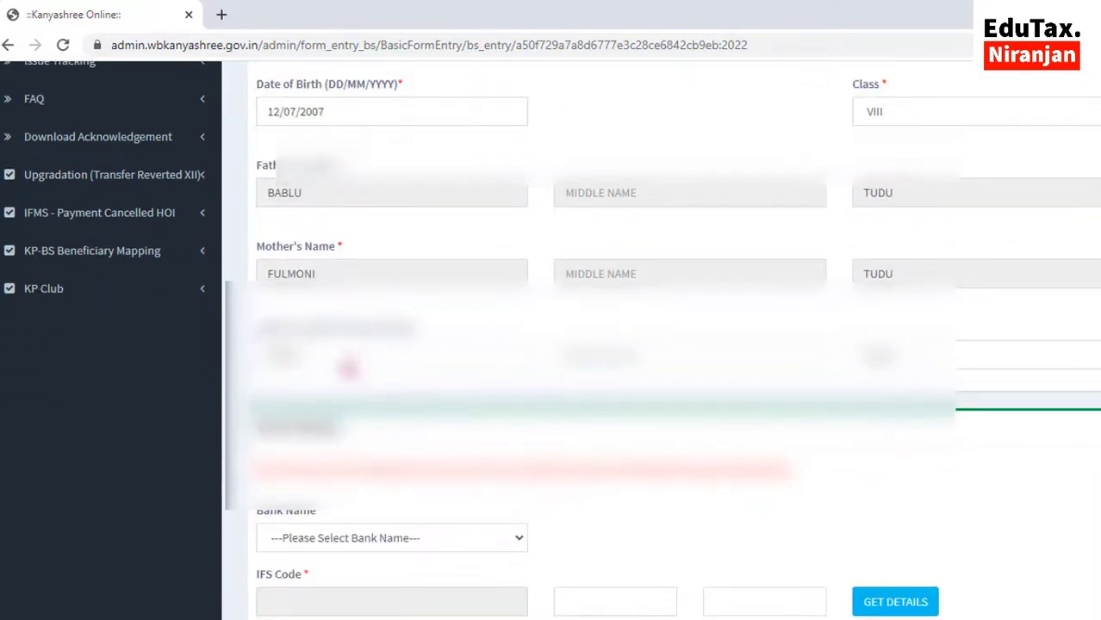
{"action": "scroll", "coordinate": [347, 369], "scroll_direction": "down", "scroll_amount": 2}
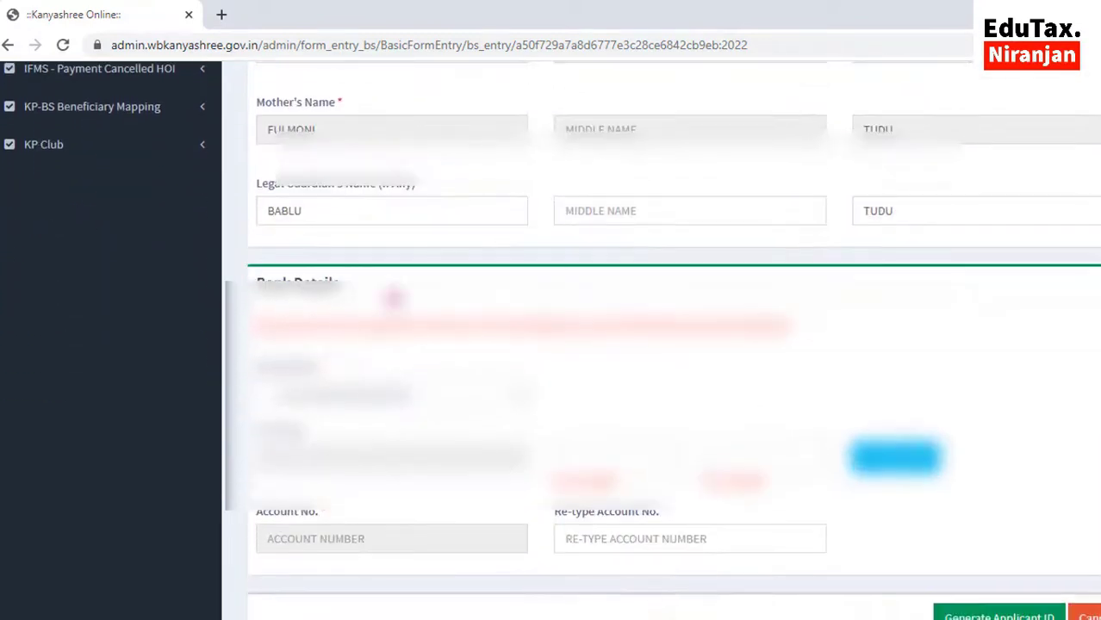
{"action": "scroll", "coordinate": [390, 296], "scroll_direction": "down", "scroll_amount": 1}
- Select UCO BANK as the bank and enter 0001 in the IFS code
{"action": "left_click", "coordinate": [287, 321]}
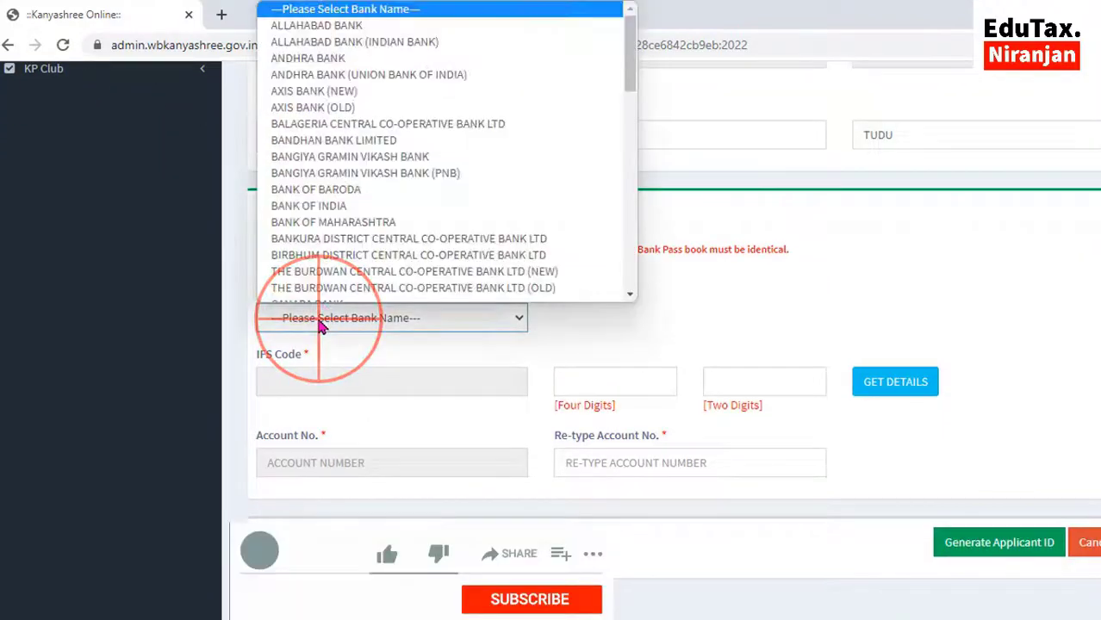
{"action": "scroll", "coordinate": [349, 178], "scroll_direction": "down", "scroll_amount": 15}
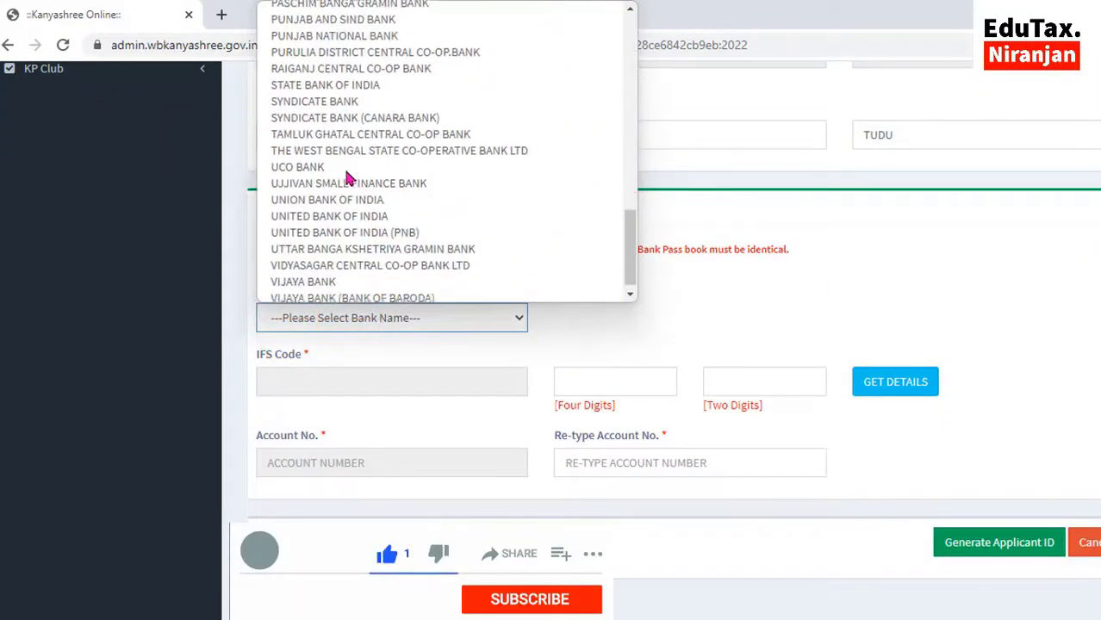
{"action": "left_click", "coordinate": [332, 167]}
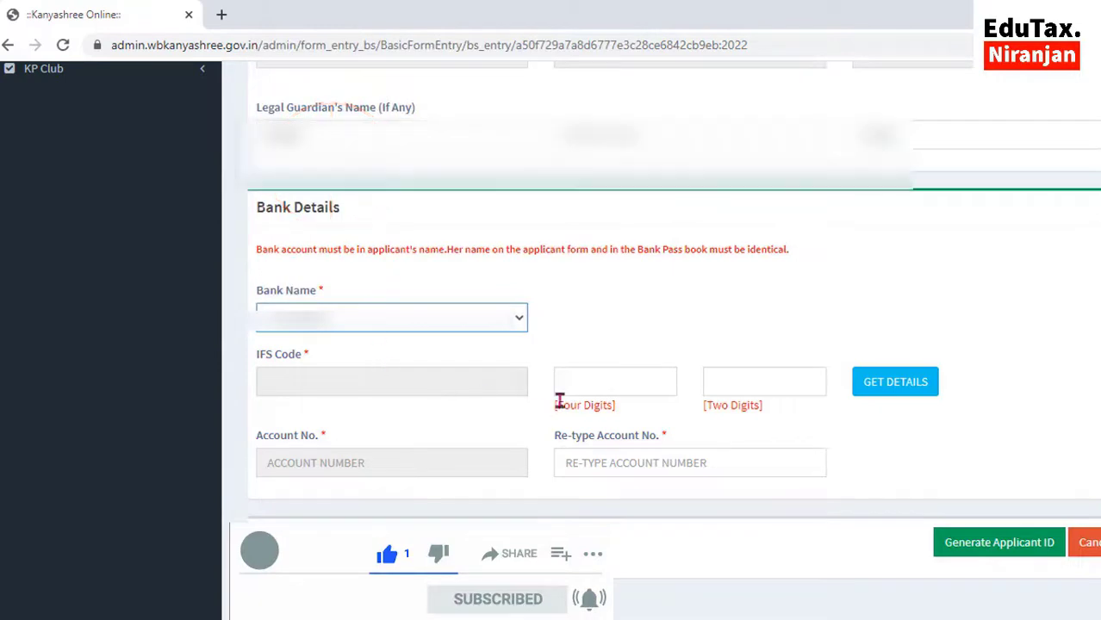
{"action": "left_click", "coordinate": [600, 387]}
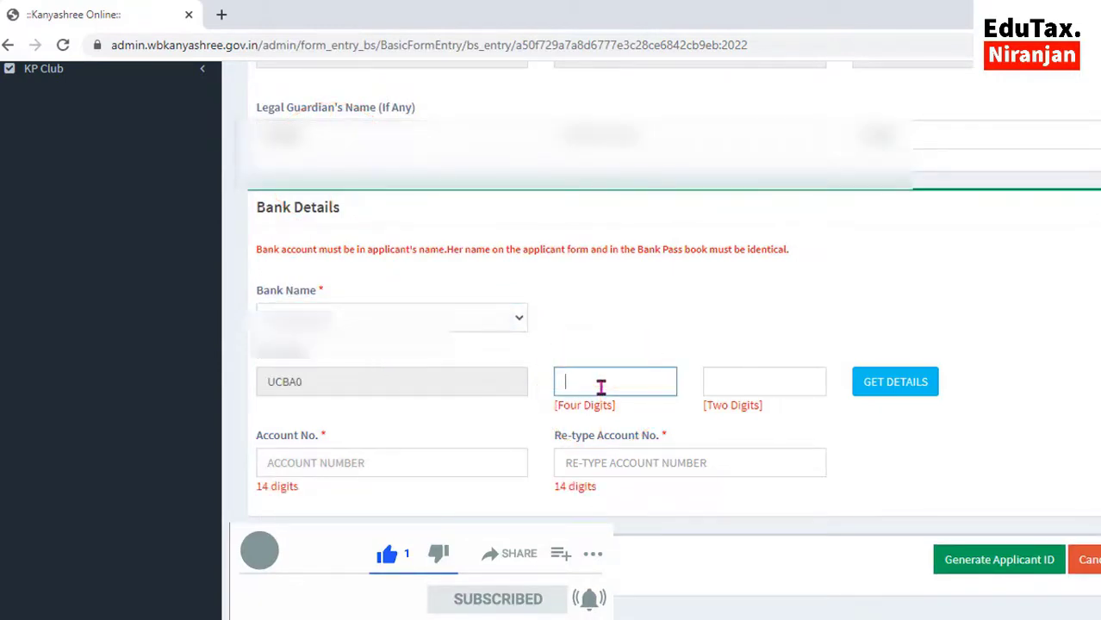
{"action": "type", "text": "0001"}
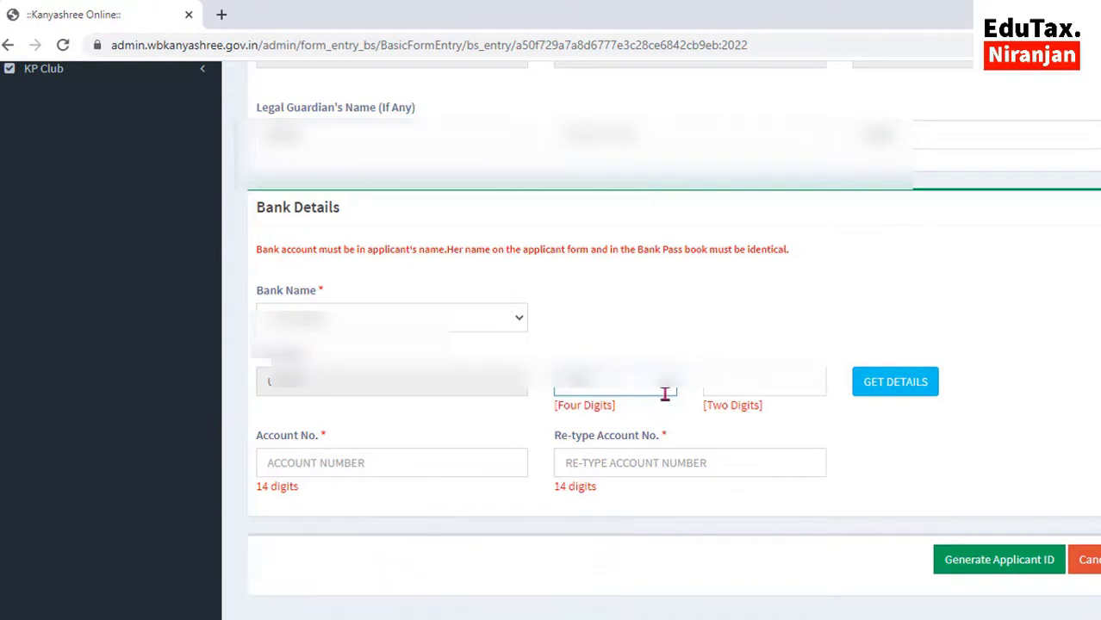
{"action": "left_click", "coordinate": [748, 384]}
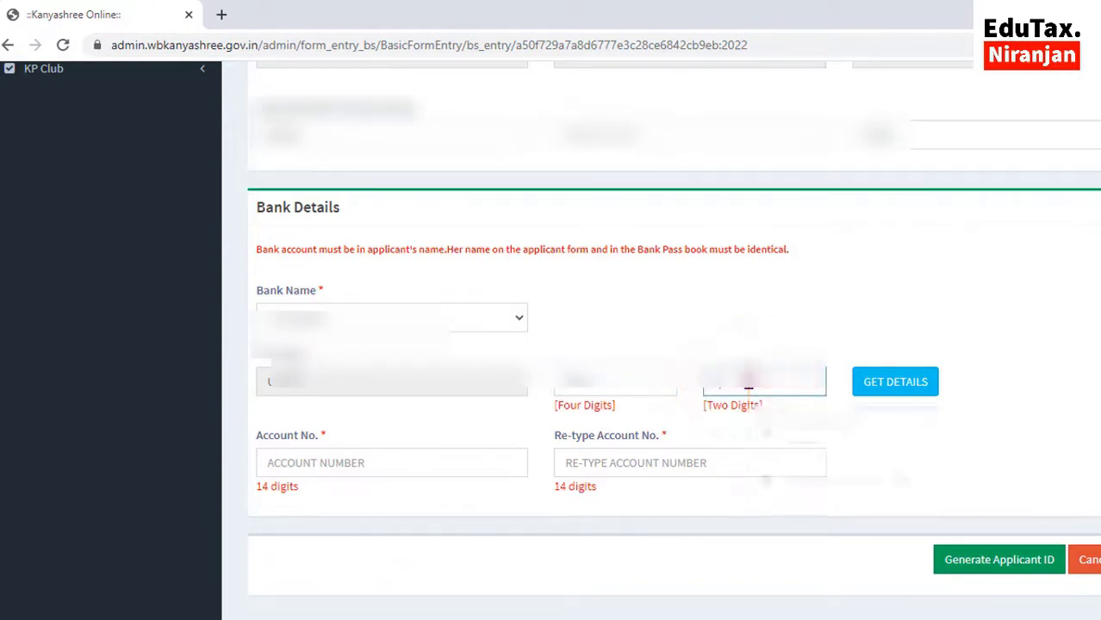
{"action": "scroll", "coordinate": [688, 418], "scroll_direction": "down", "scroll_amount": 1}
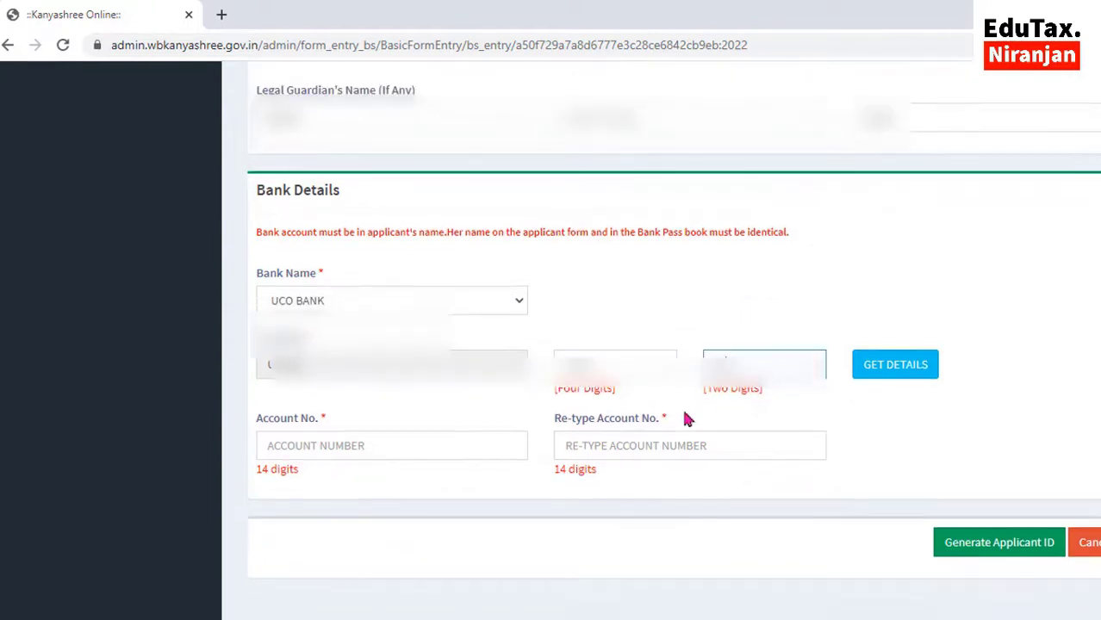
- Enter the bank account number, confirm it, and fetch the branch details
{"action": "left_click", "coordinate": [332, 445]}
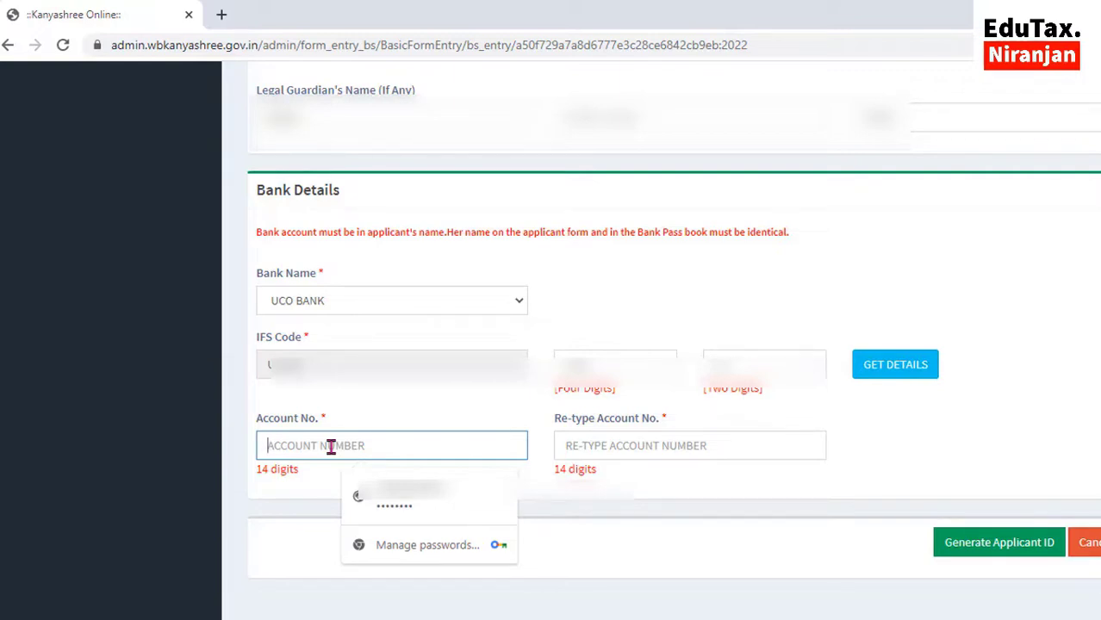
{"action": "left_click", "coordinate": [330, 446]}
{"action": "key", "text": "ctrl+v"}
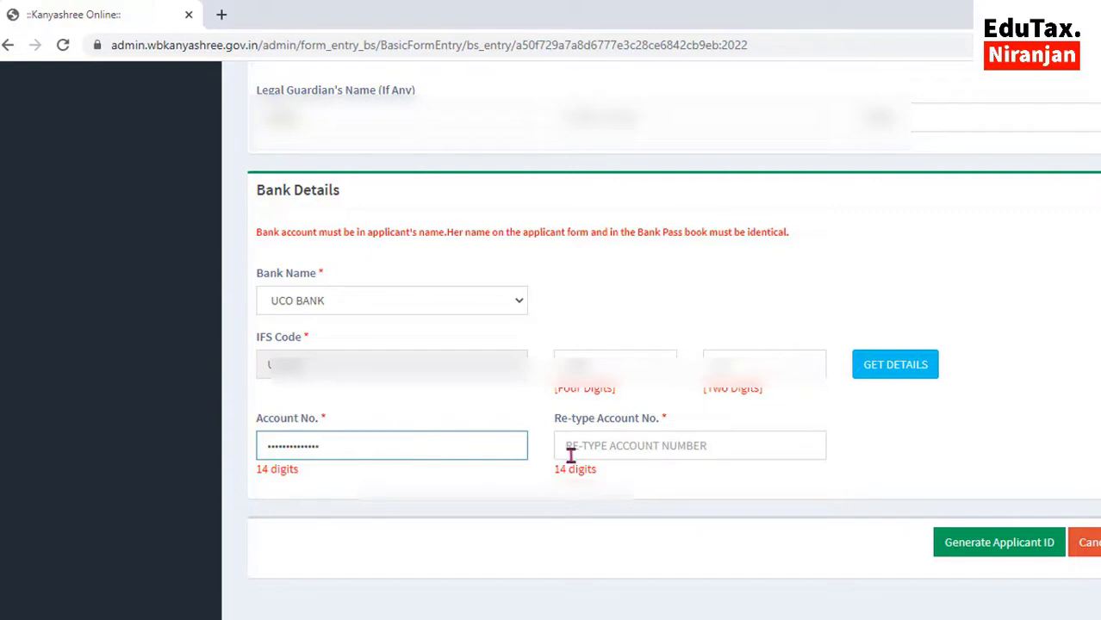
{"action": "left_click", "coordinate": [614, 446]}
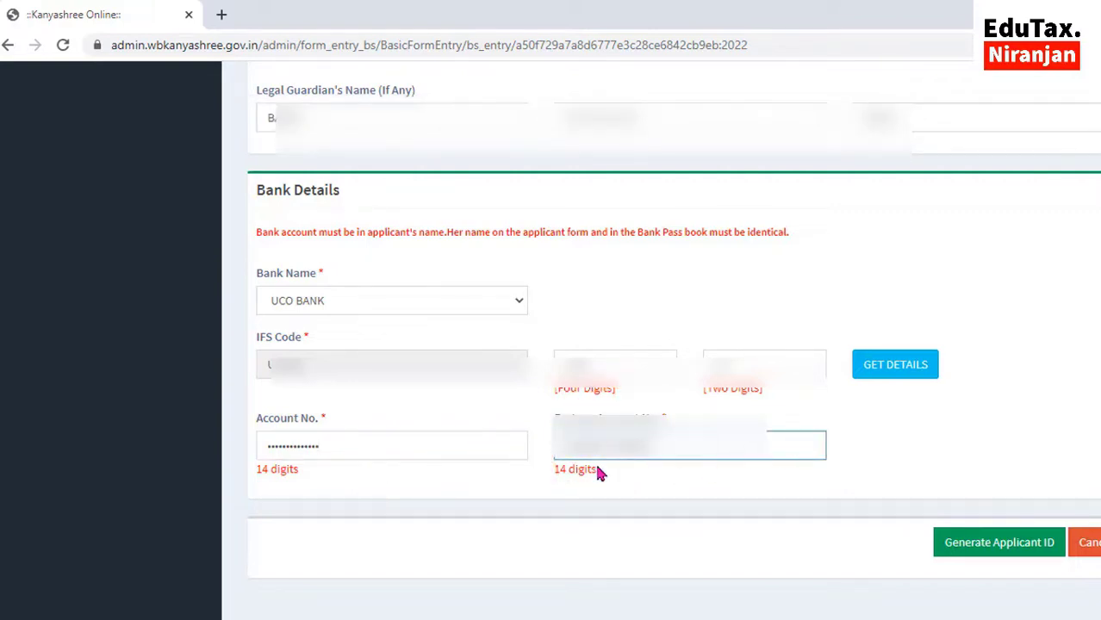
{"action": "left_click", "coordinate": [899, 382]}
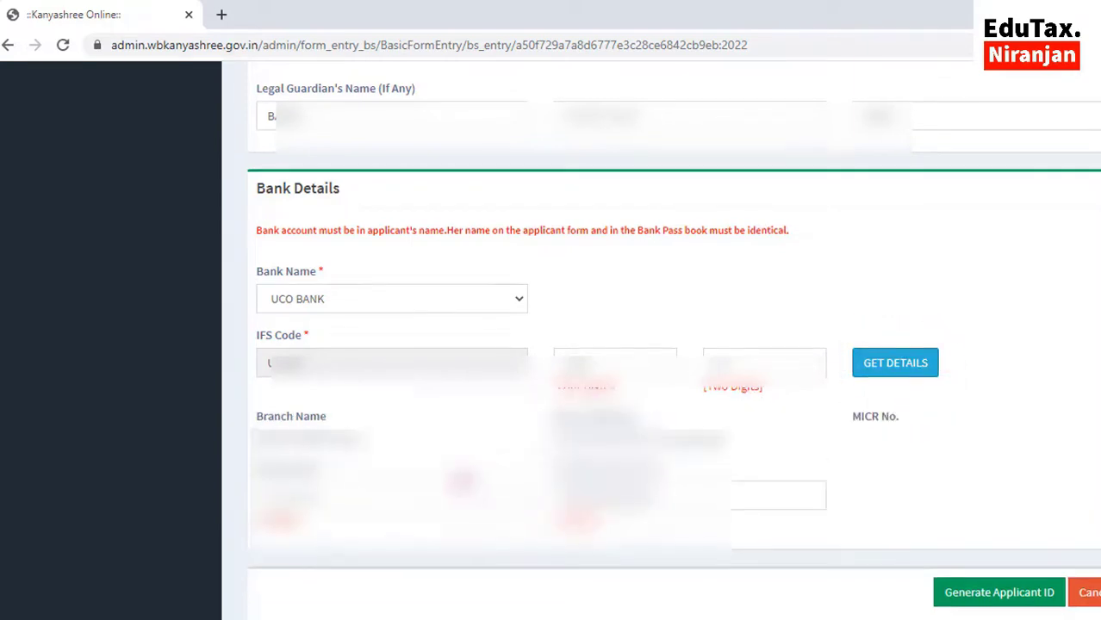
{"action": "scroll", "coordinate": [408, 338], "scroll_direction": "down", "scroll_amount": 1}
{"action": "scroll", "coordinate": [405, 336], "scroll_direction": "up", "scroll_amount": 1}
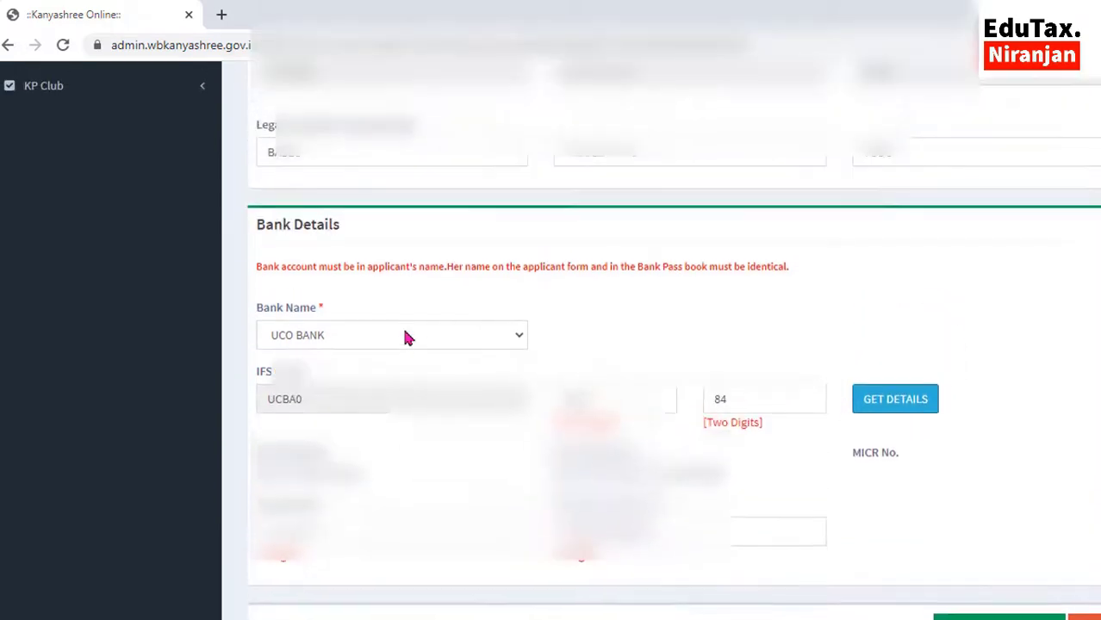
{"action": "scroll", "coordinate": [405, 336], "scroll_direction": "down", "scroll_amount": 1}
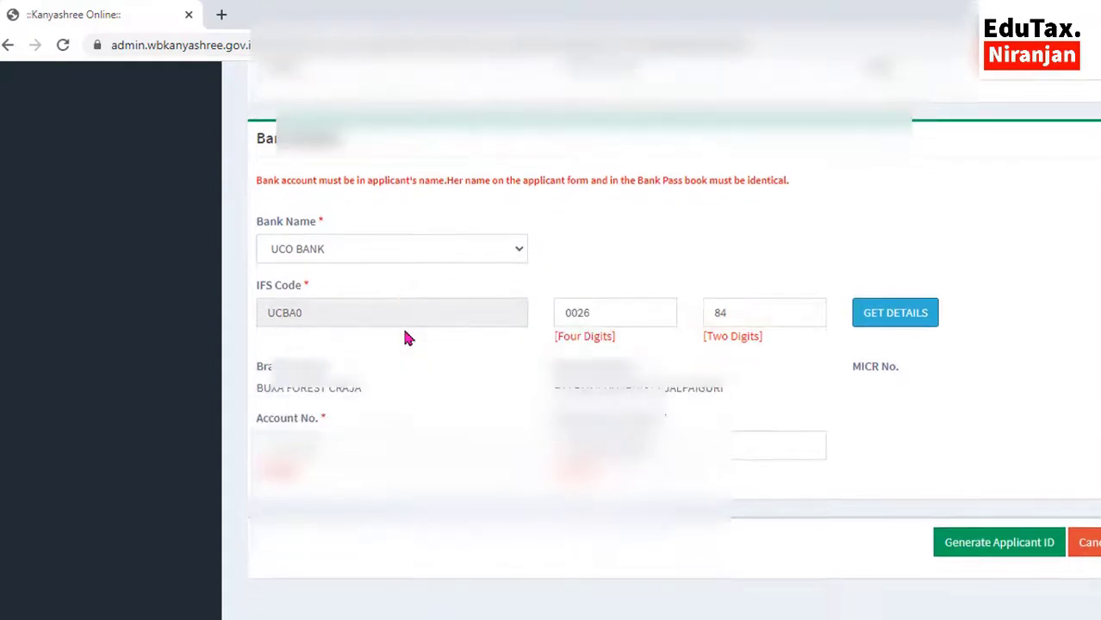
- Generate the applicant ID so the basic details are saved
{"action": "left_click", "coordinate": [968, 558]}
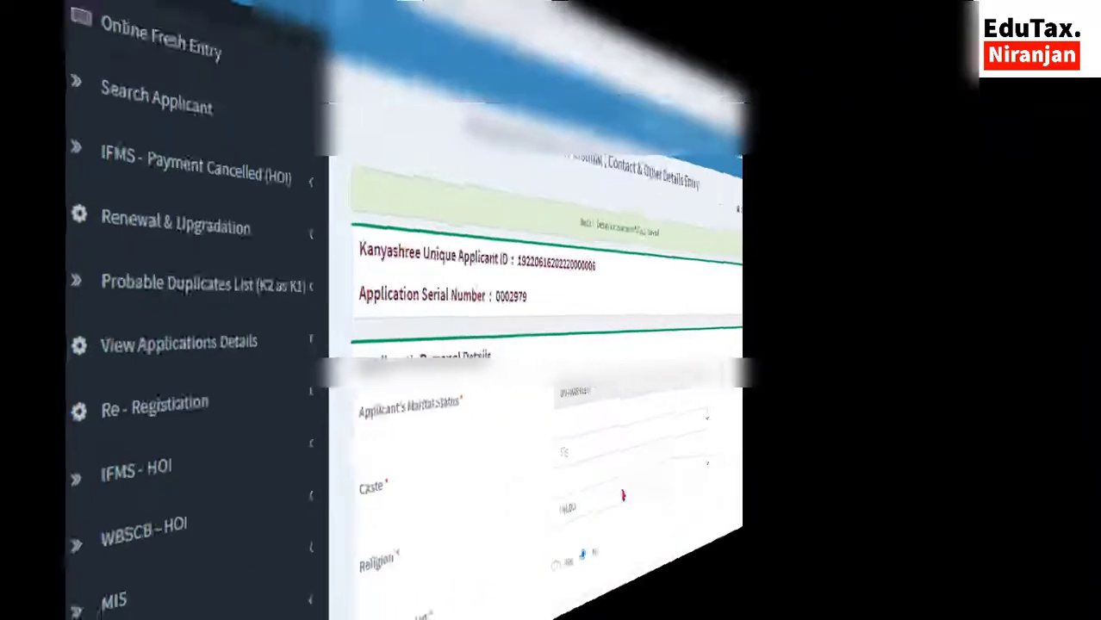
{"action": "scroll", "coordinate": [710, 503], "scroll_direction": "down", "scroll_amount": 2}
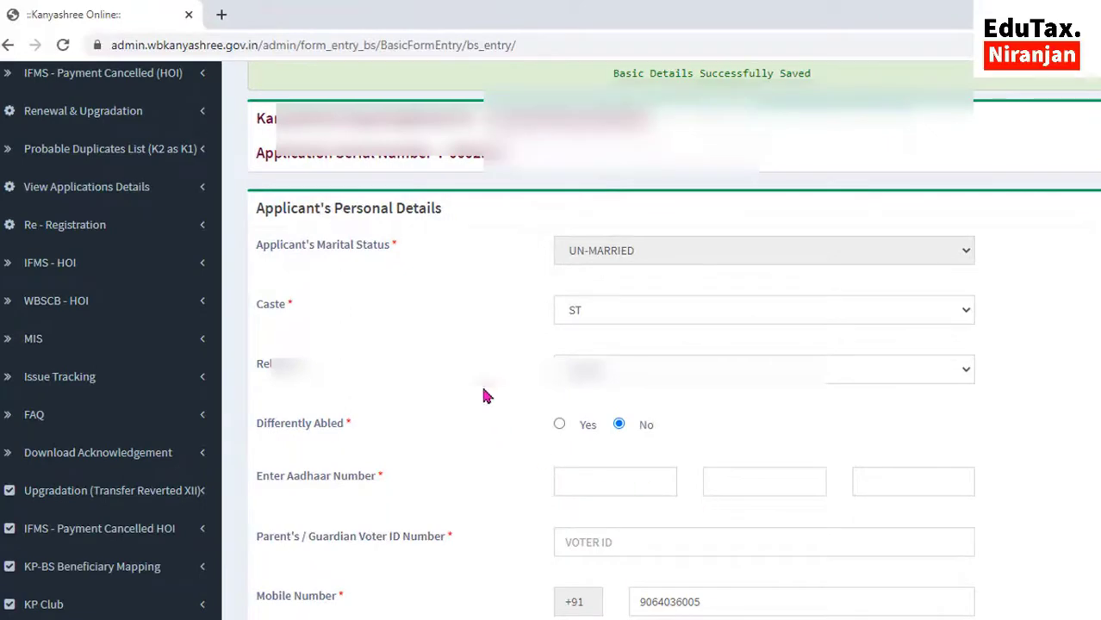
{"action": "scroll", "coordinate": [482, 393], "scroll_direction": "down", "scroll_amount": 1}
{"action": "scroll", "coordinate": [482, 393], "scroll_direction": "up", "scroll_amount": 1}
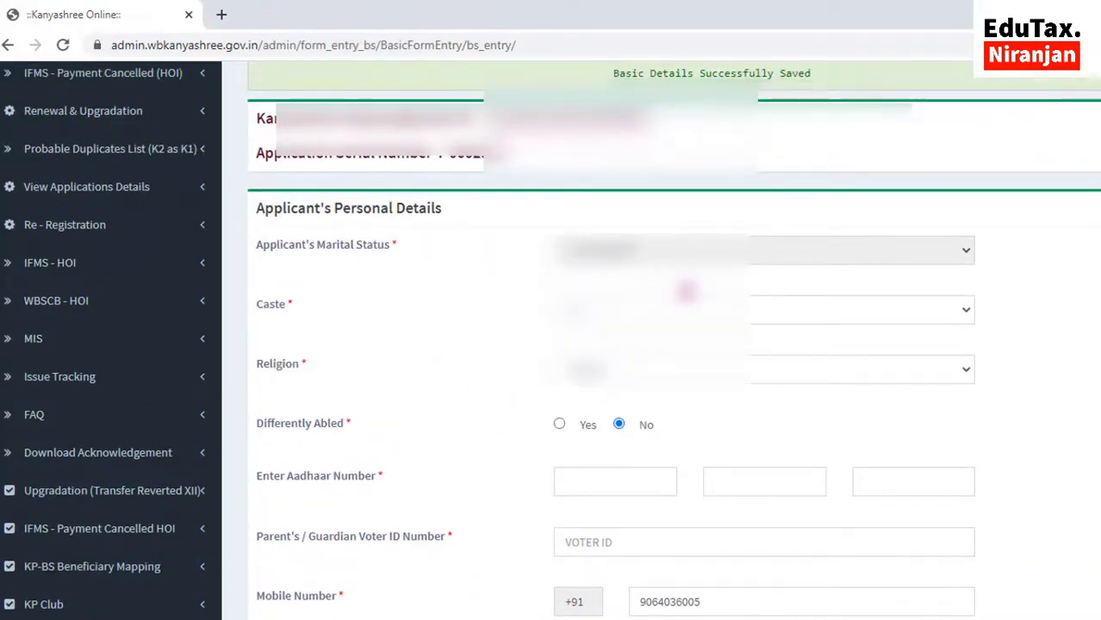
- Fill in the applicant's Aadhaar number and the parent's voter ID number
{"action": "scroll", "coordinate": [307, 239], "scroll_direction": "down", "scroll_amount": 1}
{"action": "scroll", "coordinate": [661, 345], "scroll_direction": "down", "scroll_amount": 3}
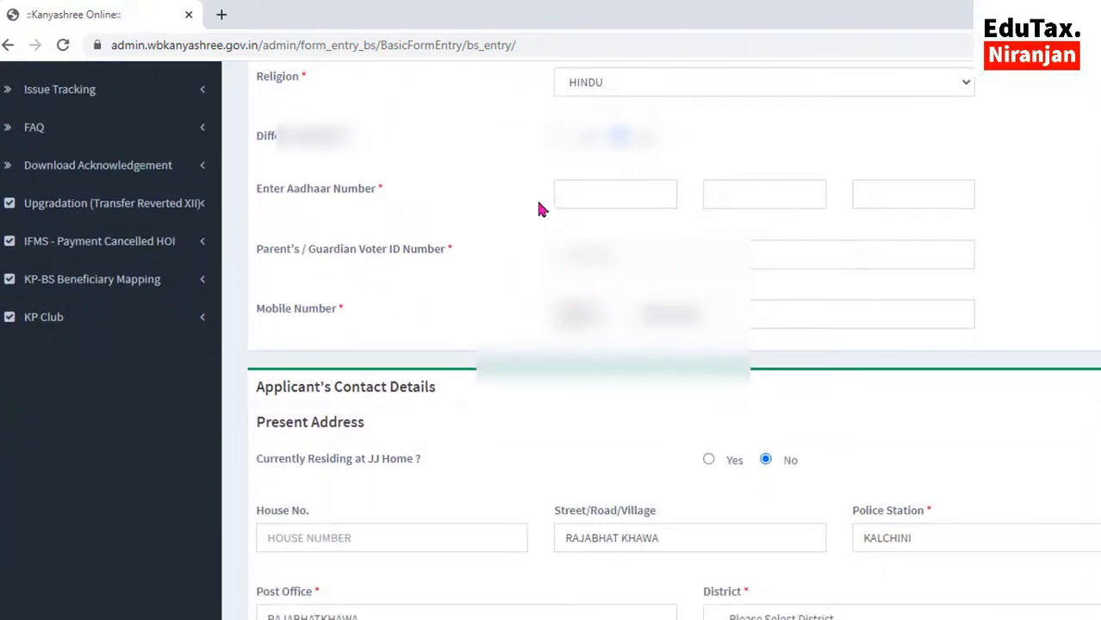
{"action": "left_click", "coordinate": [593, 198]}
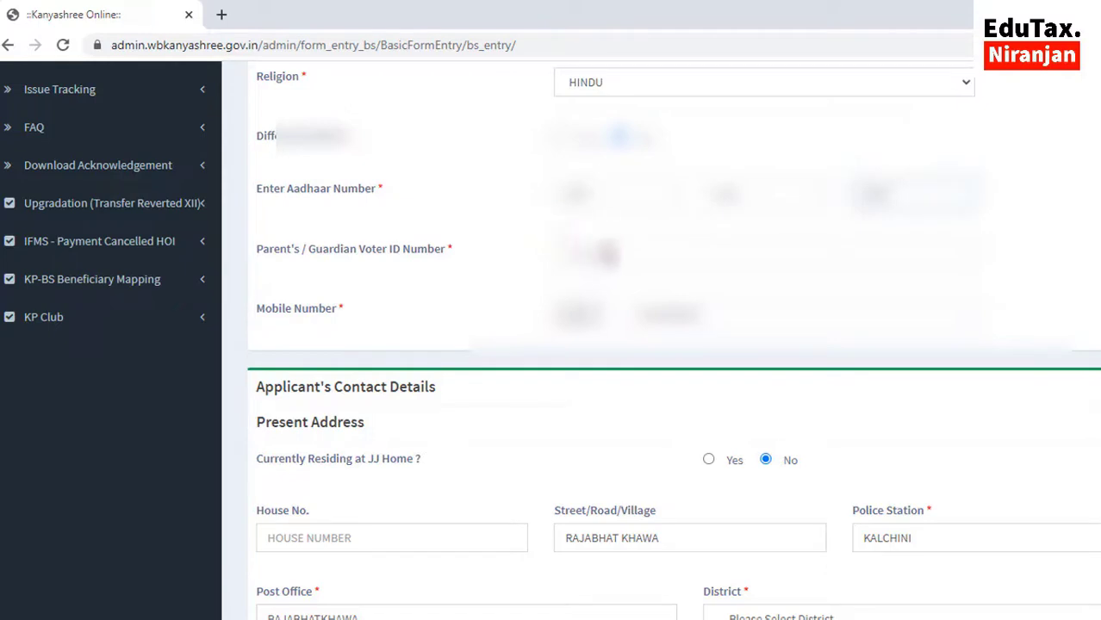
{"action": "left_click", "coordinate": [609, 255]}
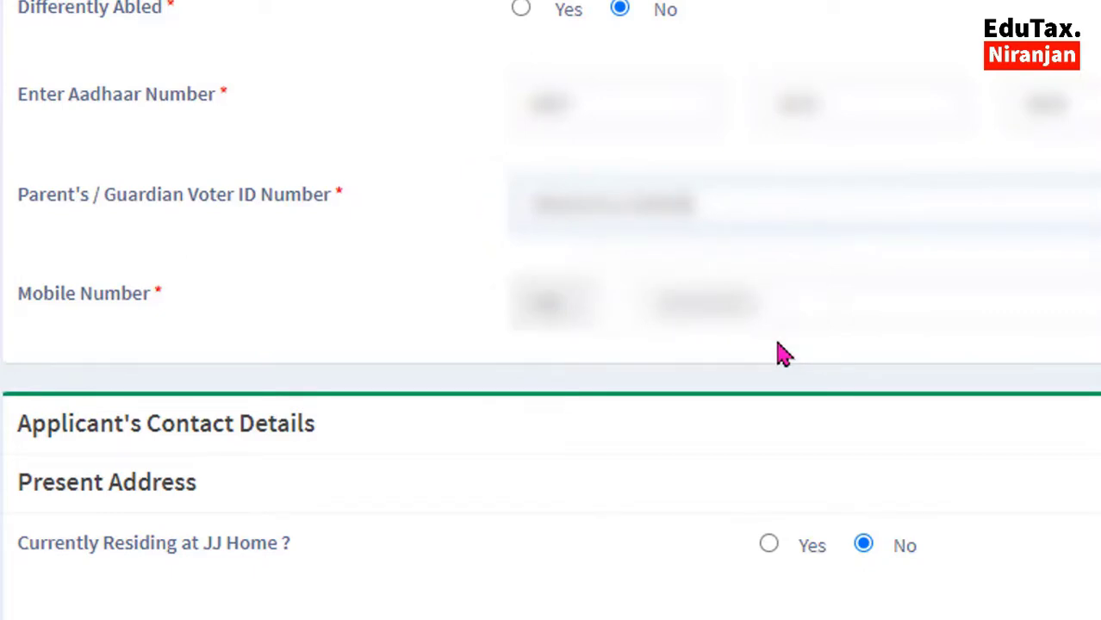
- Set the present address district to ALIPURDUAR and block to KALCHINI
{"action": "scroll", "coordinate": [782, 354], "scroll_direction": "down", "scroll_amount": 3}
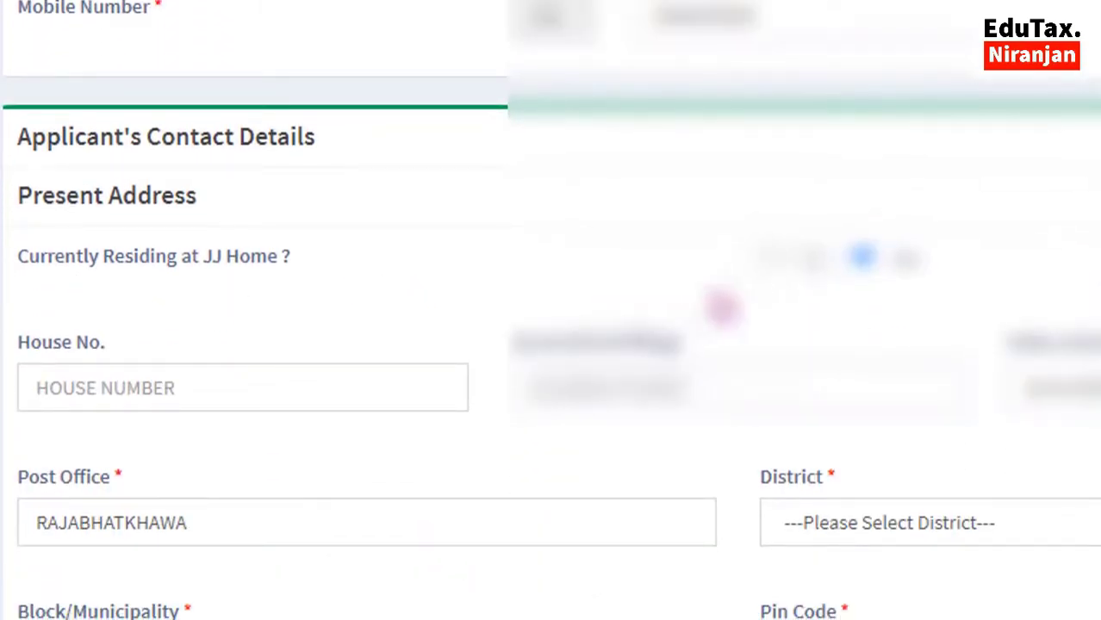
{"action": "scroll", "coordinate": [857, 288], "scroll_direction": "down", "scroll_amount": 2}
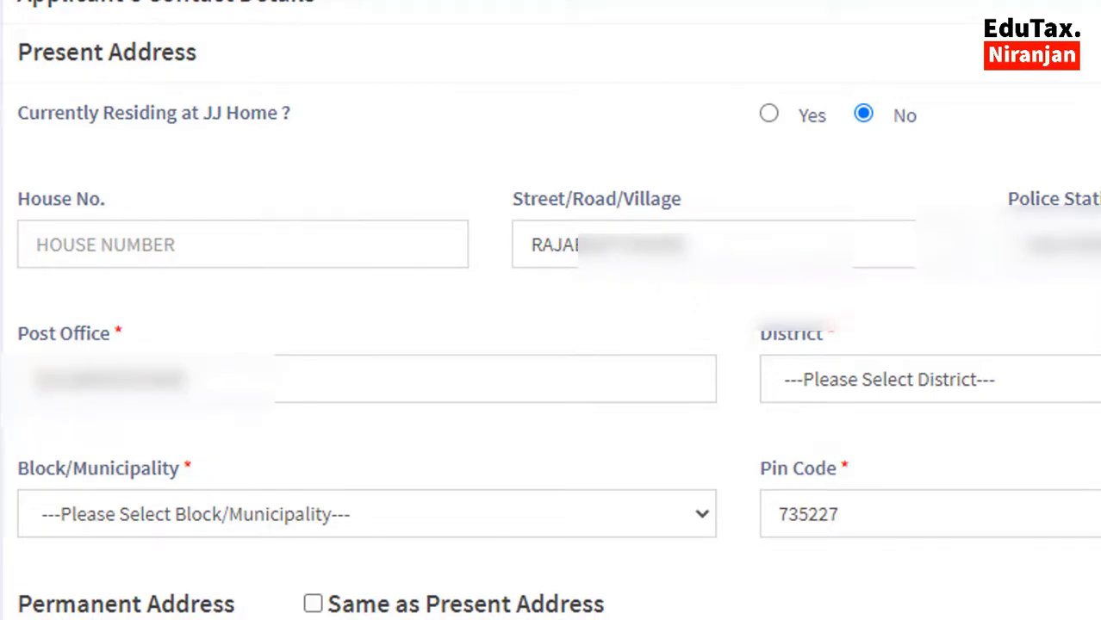
{"action": "scroll", "coordinate": [853, 302], "scroll_direction": "down", "scroll_amount": 1}
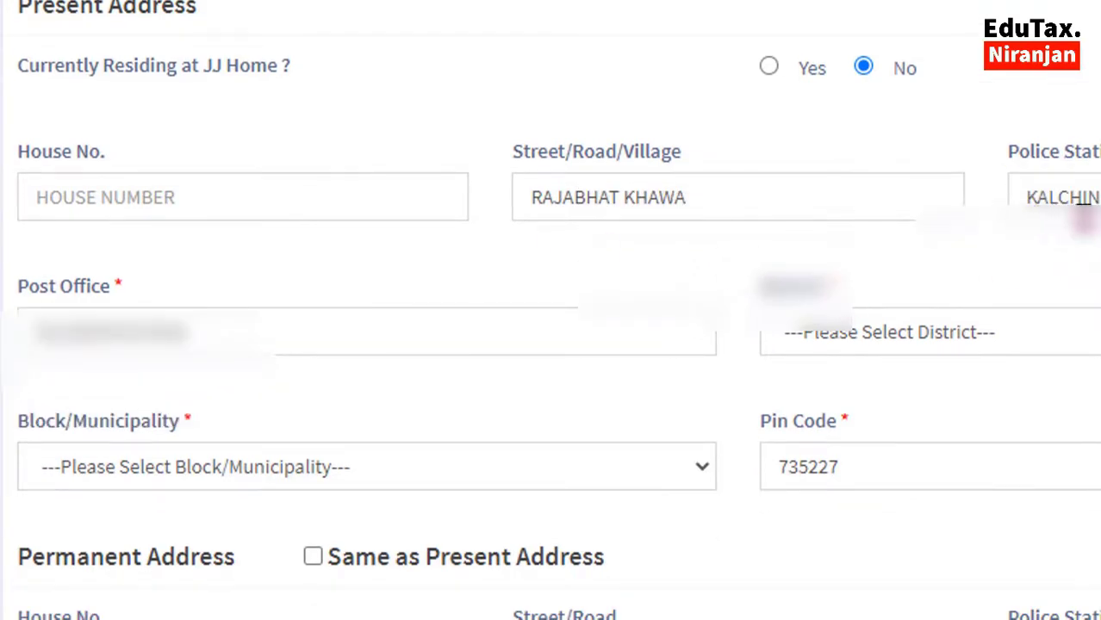
{"action": "scroll", "coordinate": [646, 323], "scroll_direction": "down", "scroll_amount": 2}
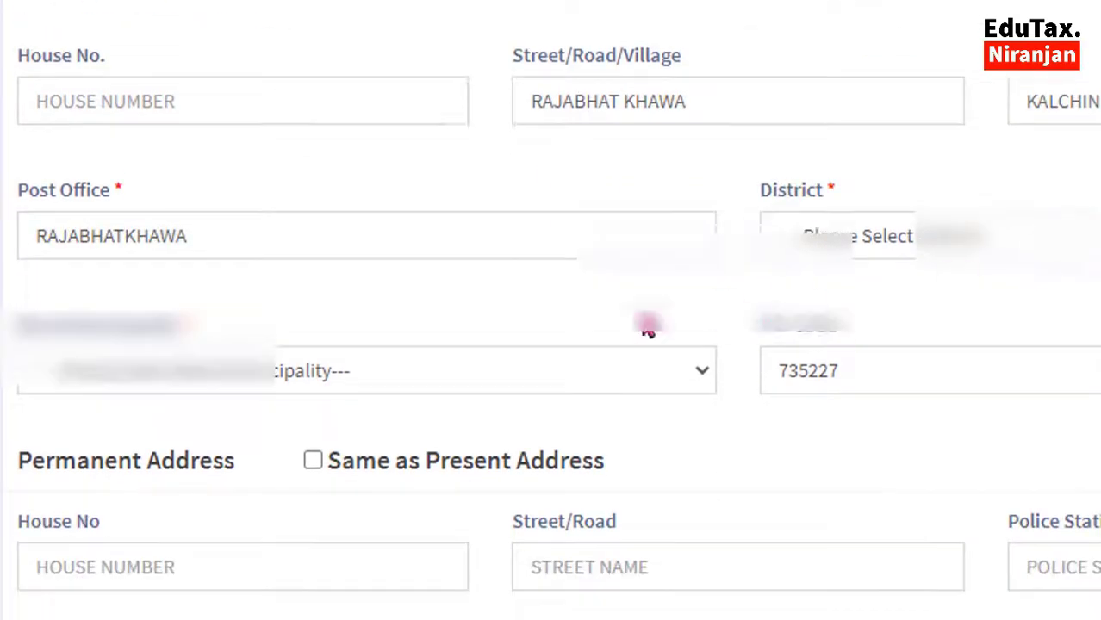
{"action": "left_click", "coordinate": [865, 231]}
{"action": "left_click", "coordinate": [865, 302]}
{"action": "scroll", "coordinate": [868, 306], "scroll_direction": "down", "scroll_amount": 5}
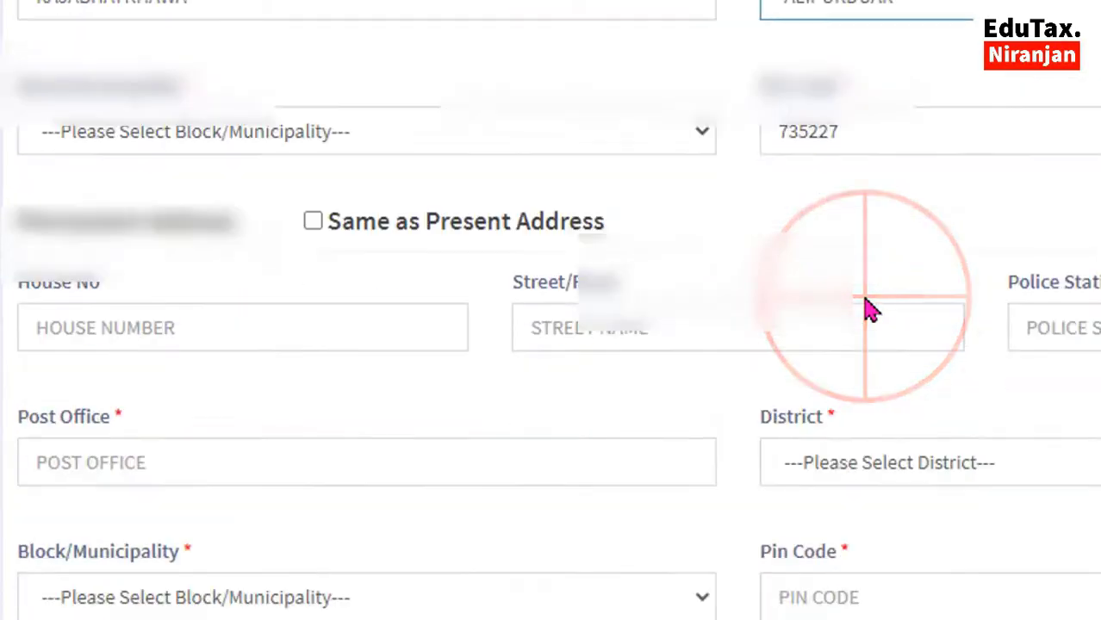
{"action": "left_click", "coordinate": [154, 138]}
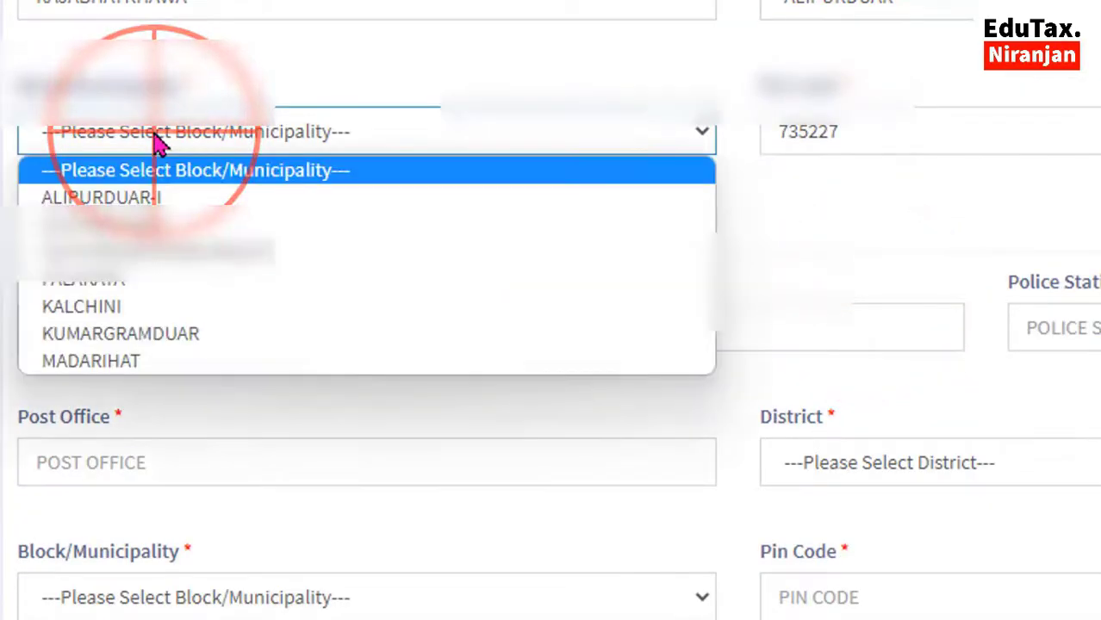
{"action": "left_click", "coordinate": [124, 306]}
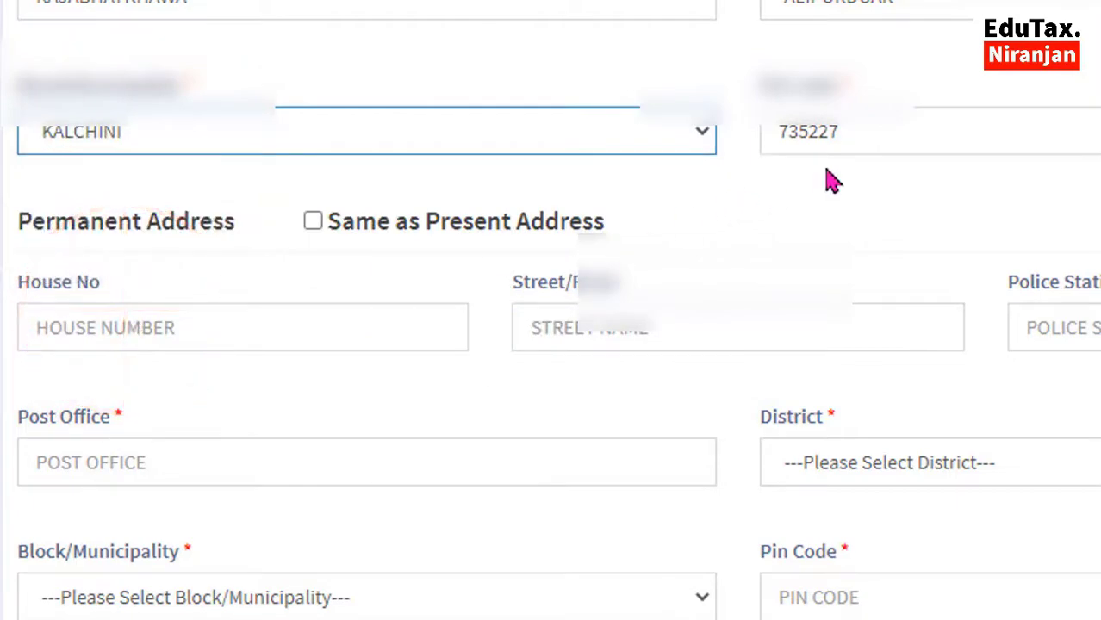
- Tick Same as Present Address to copy it into the permanent address
{"action": "scroll", "coordinate": [833, 181], "scroll_direction": "down", "scroll_amount": 3}
{"action": "scroll", "coordinate": [95, 146], "scroll_direction": "up", "scroll_amount": 2}
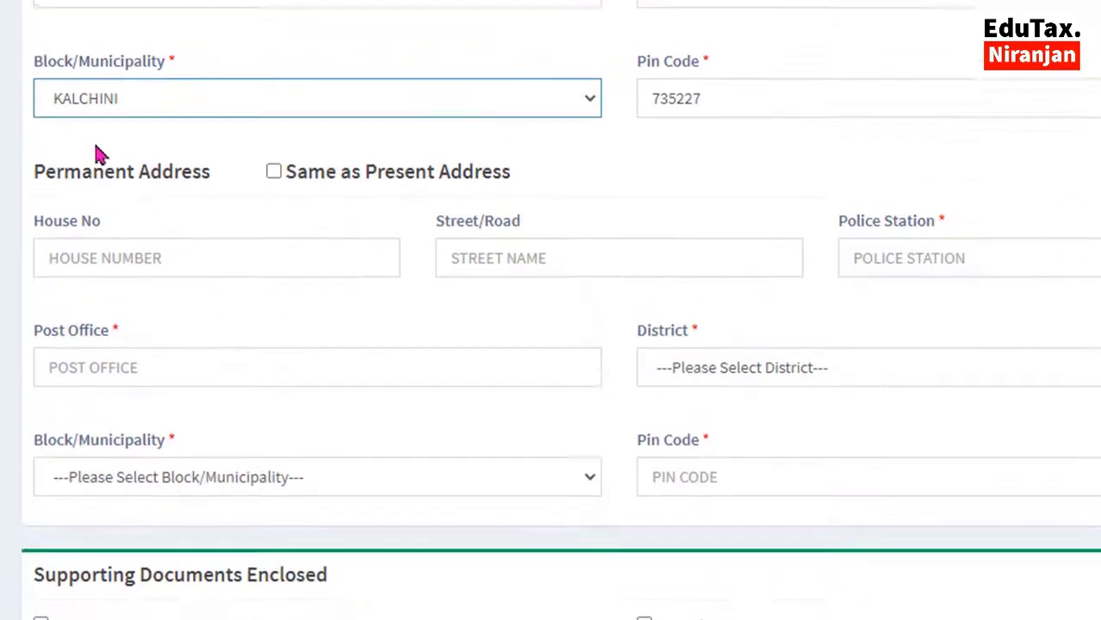
{"action": "scroll", "coordinate": [198, 185], "scroll_direction": "up", "scroll_amount": 1}
{"action": "scroll", "coordinate": [607, 217], "scroll_direction": "up", "scroll_amount": 3}
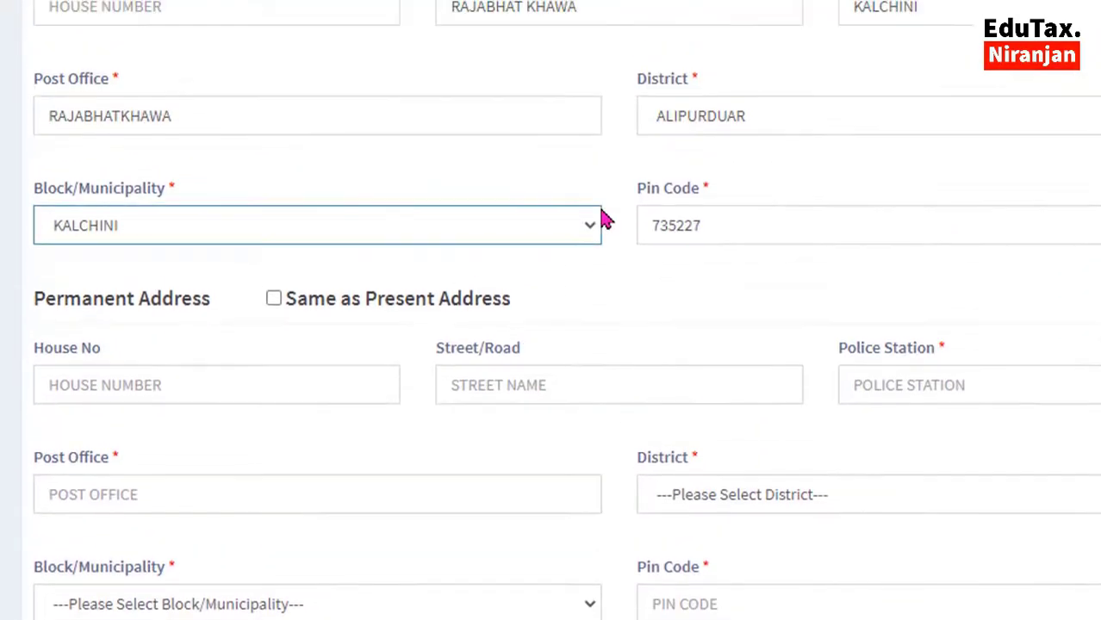
{"action": "scroll", "coordinate": [317, 172], "scroll_direction": "down", "scroll_amount": 1}
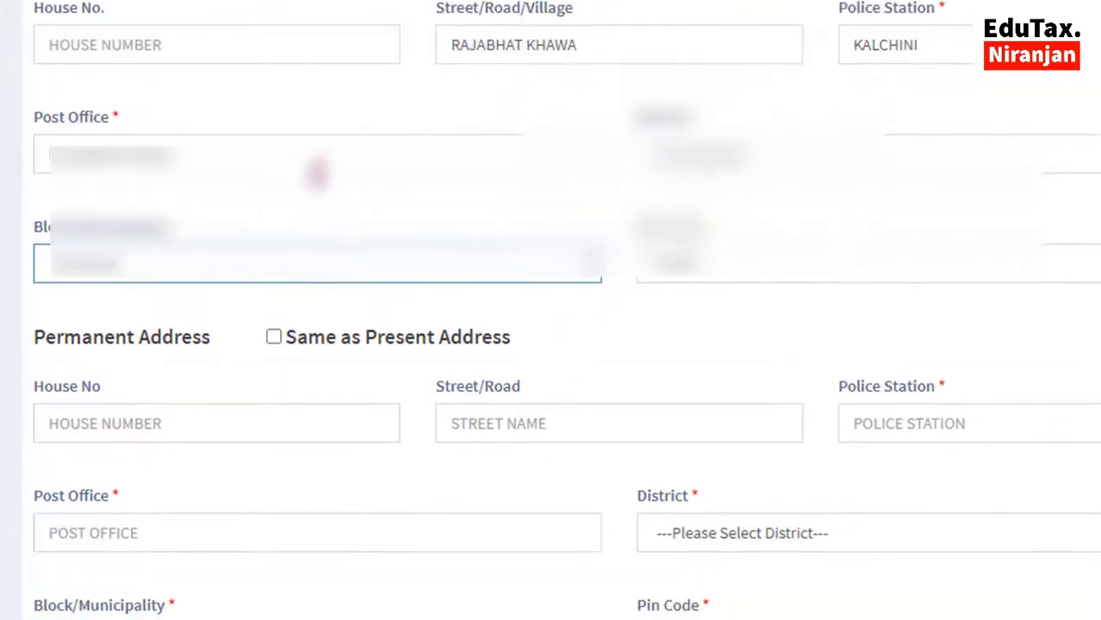
{"action": "left_click", "coordinate": [273, 337]}
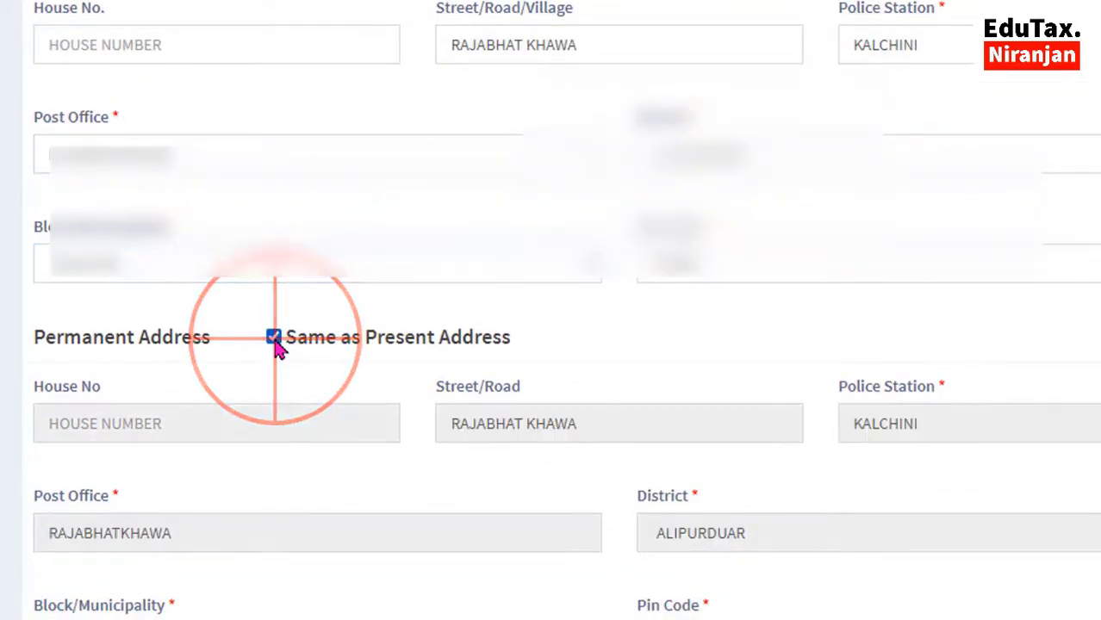
{"action": "scroll", "coordinate": [274, 341], "scroll_direction": "down", "scroll_amount": 4}
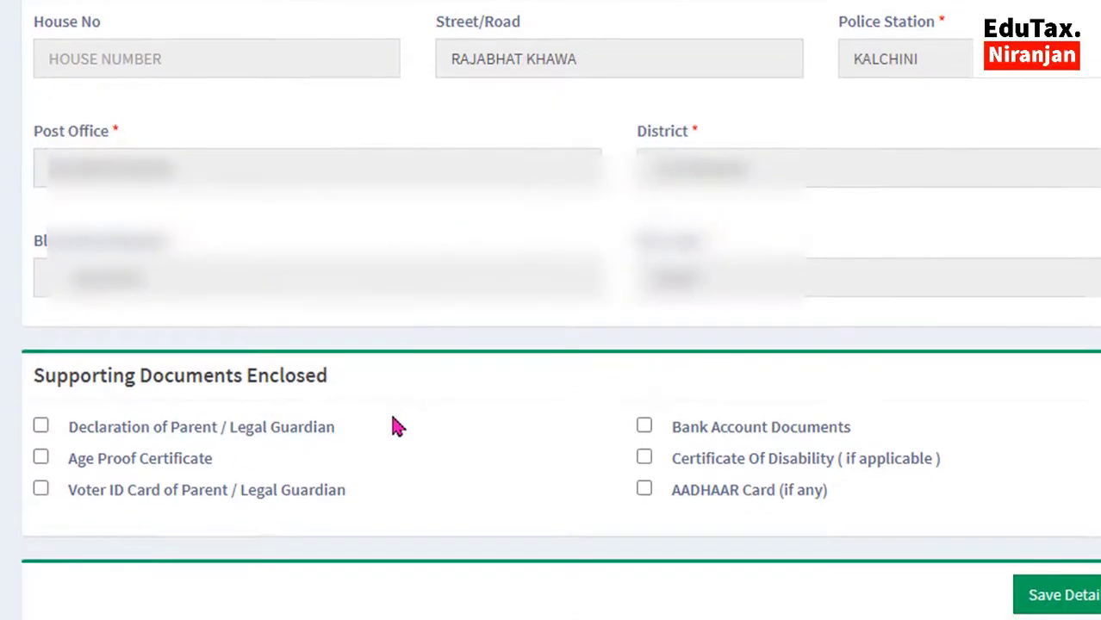
- Tick Declaration, Age Proof, Voter ID Card, Bank Account Documents and AADHAAR Card, then save
{"action": "left_click", "coordinate": [40, 440]}
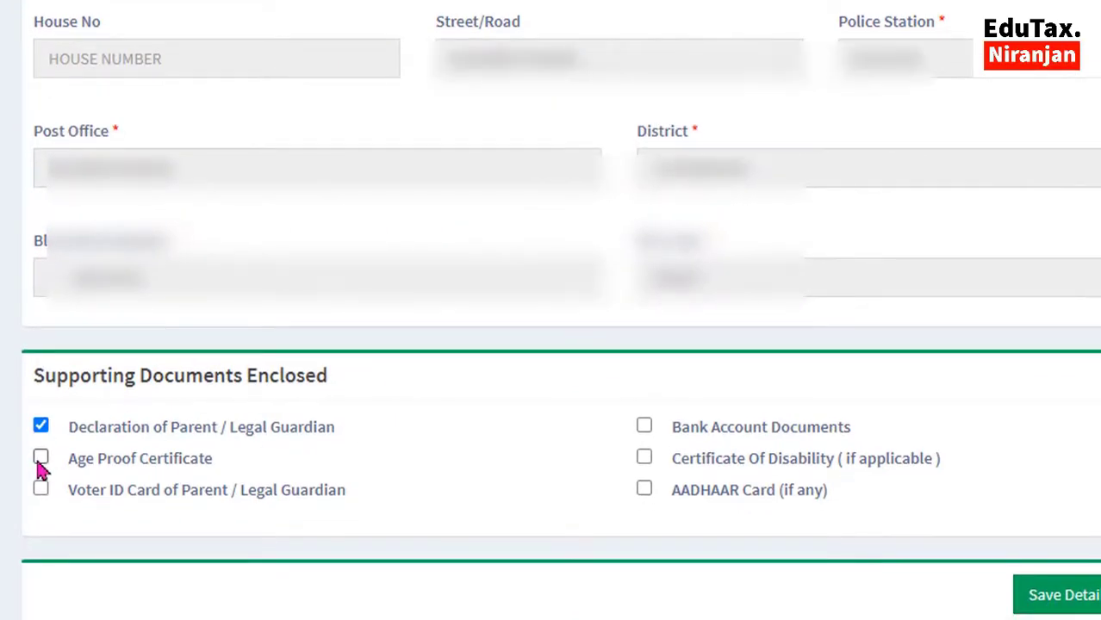
{"action": "left_click", "coordinate": [40, 458]}
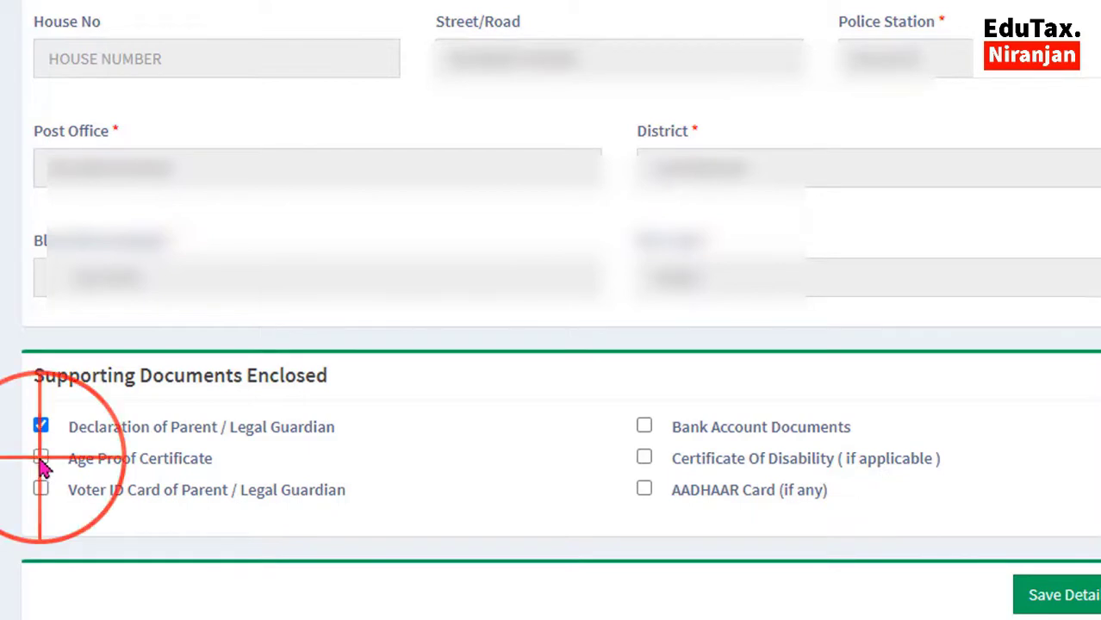
{"action": "left_click", "coordinate": [41, 491]}
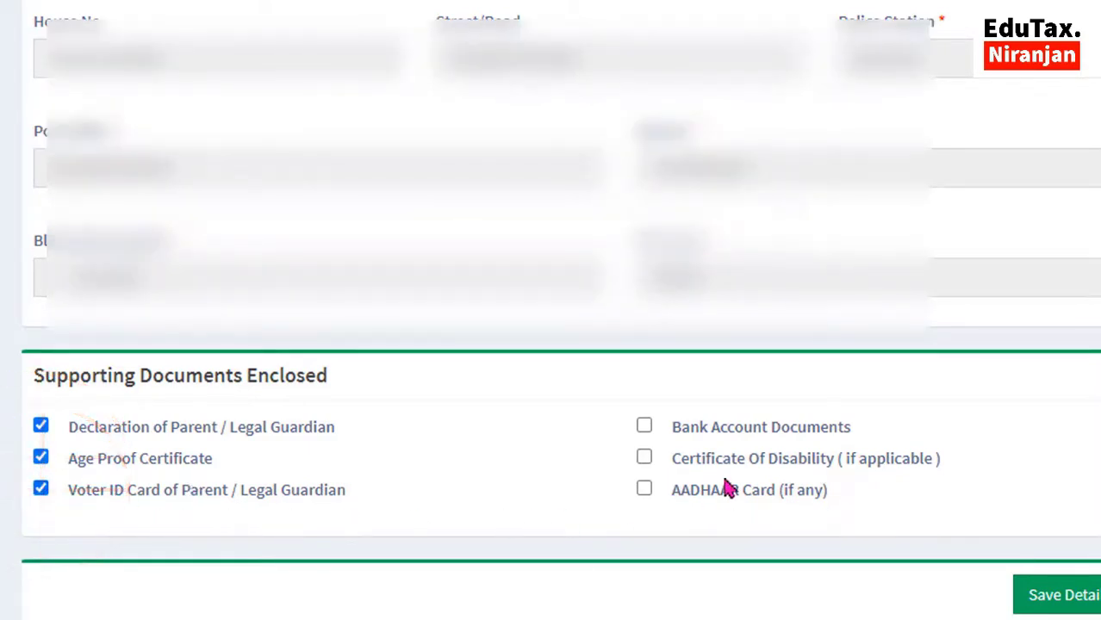
{"action": "left_click", "coordinate": [645, 426]}
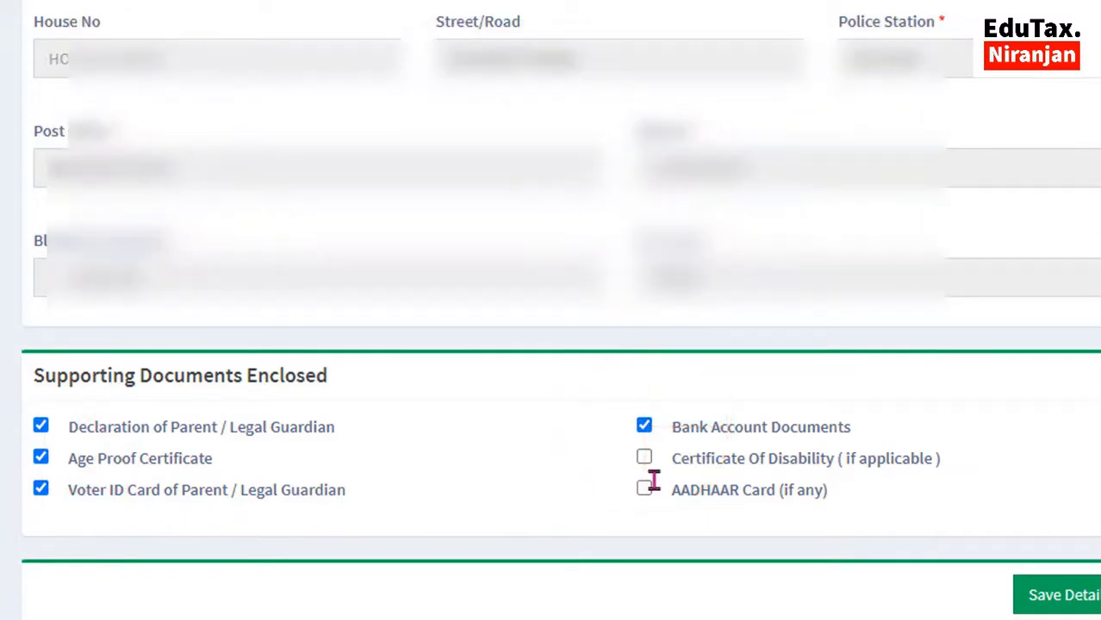
{"action": "left_click", "coordinate": [644, 489]}
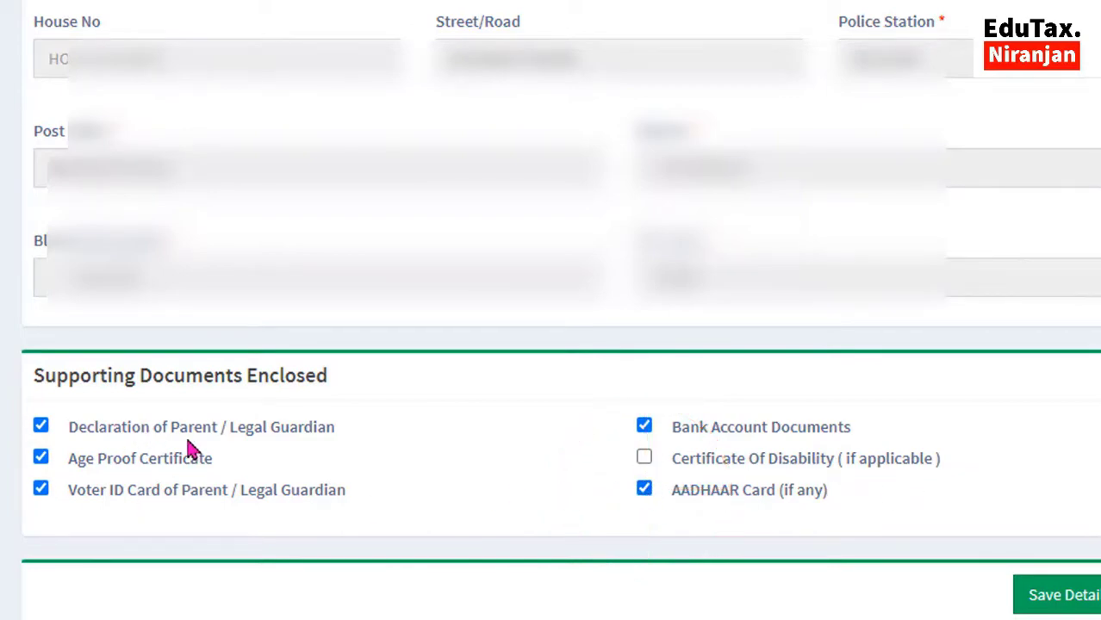
{"action": "left_click", "coordinate": [1047, 599]}
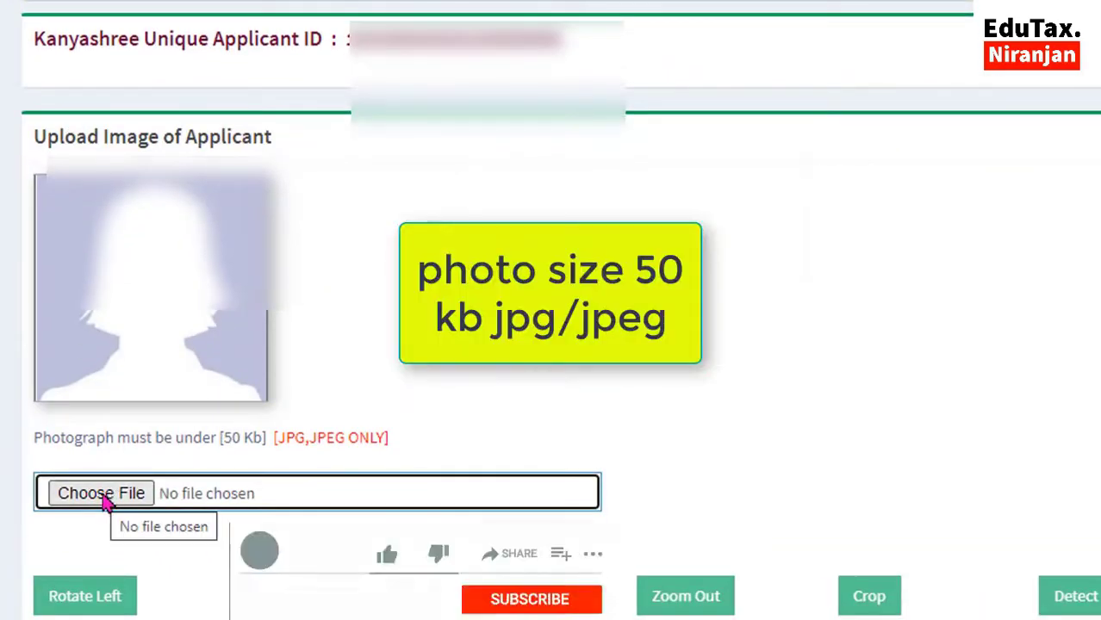
- Upload the applicant's photo file from the applicant's documents folder
{"action": "left_click", "coordinate": [102, 495]}
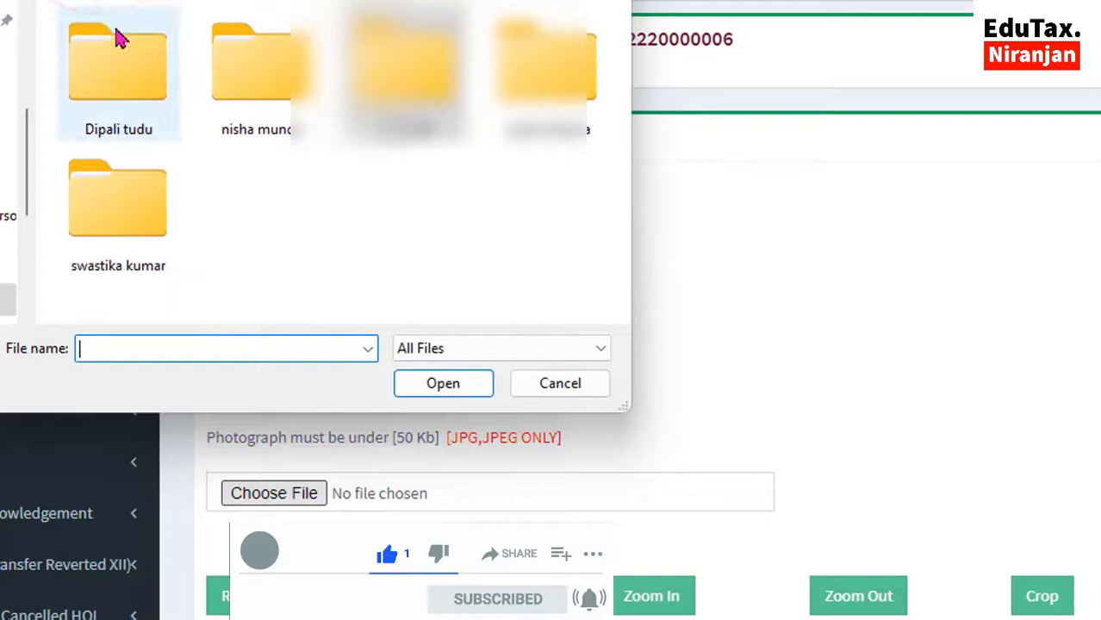
{"action": "right_click", "coordinate": [118, 39]}
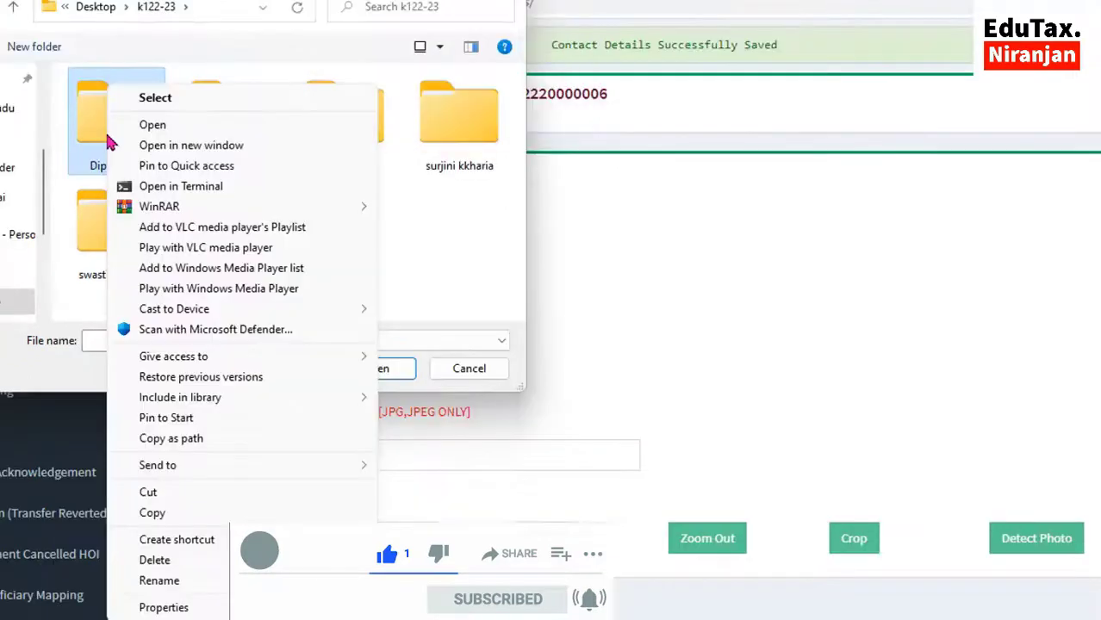
{"action": "left_click", "coordinate": [172, 125]}
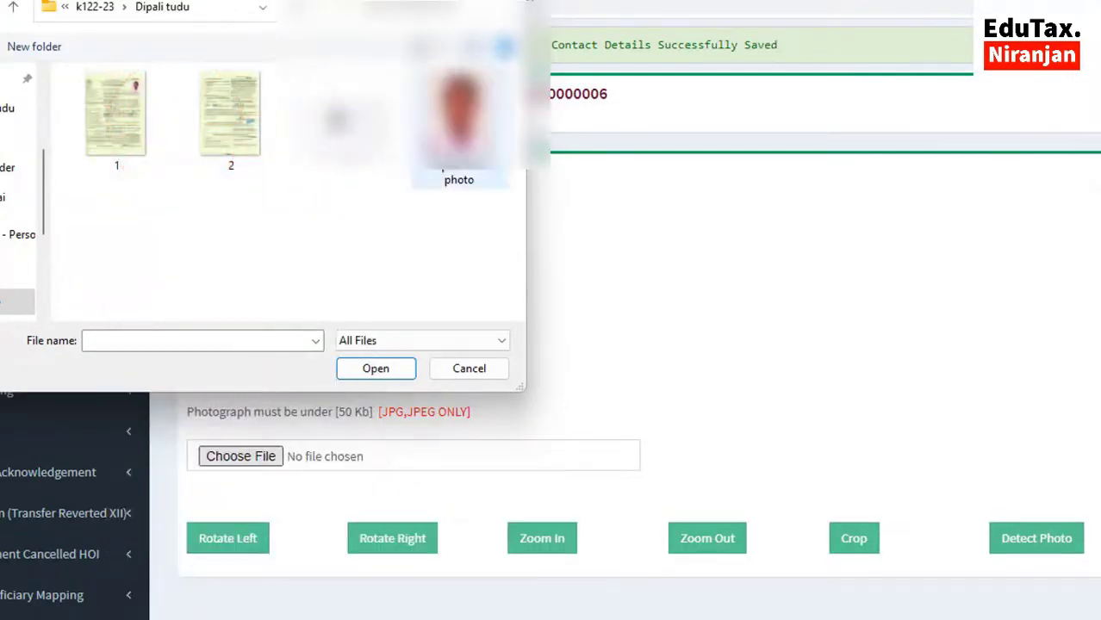
{"action": "left_click", "coordinate": [457, 142]}
{"action": "left_click", "coordinate": [381, 375]}
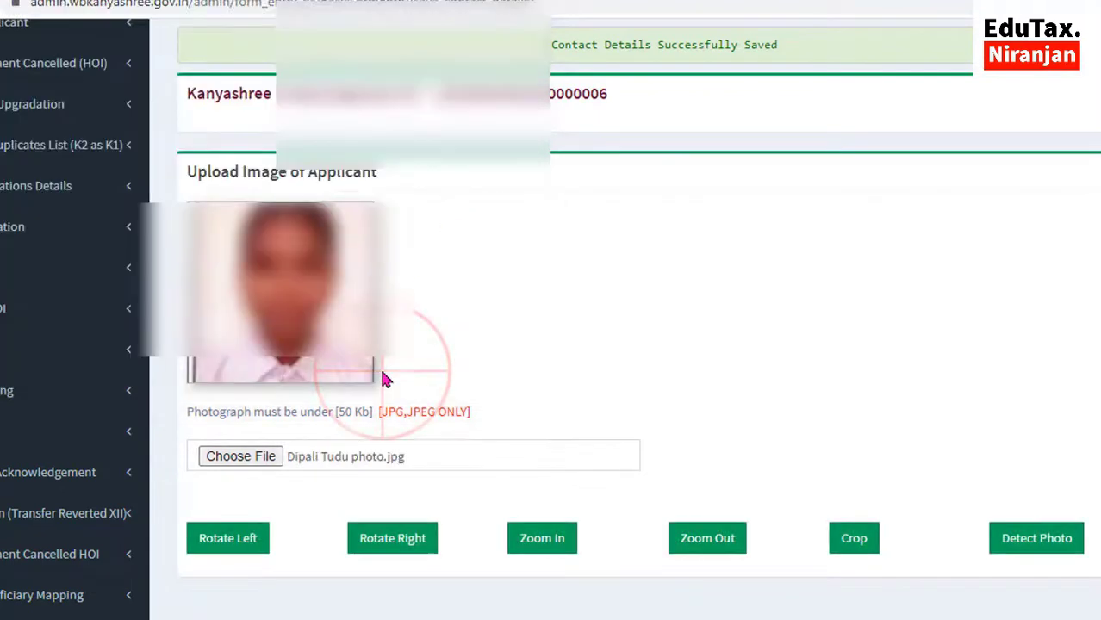
- Zoom, crop and detect the face in the photo, then submit it
{"action": "left_click", "coordinate": [537, 545]}
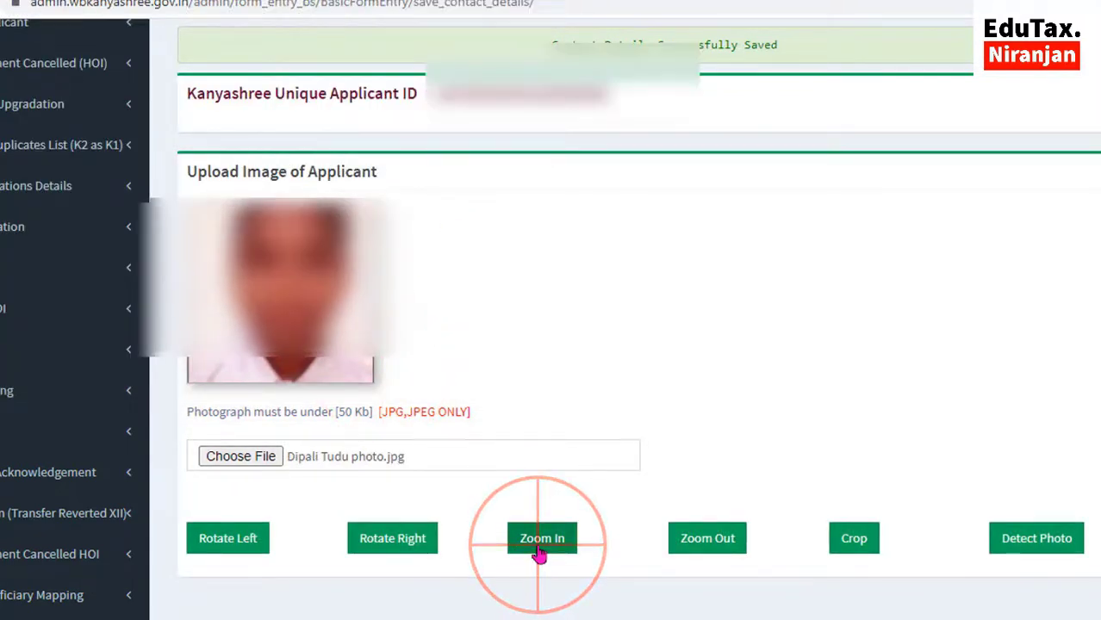
{"action": "left_click", "coordinate": [708, 551]}
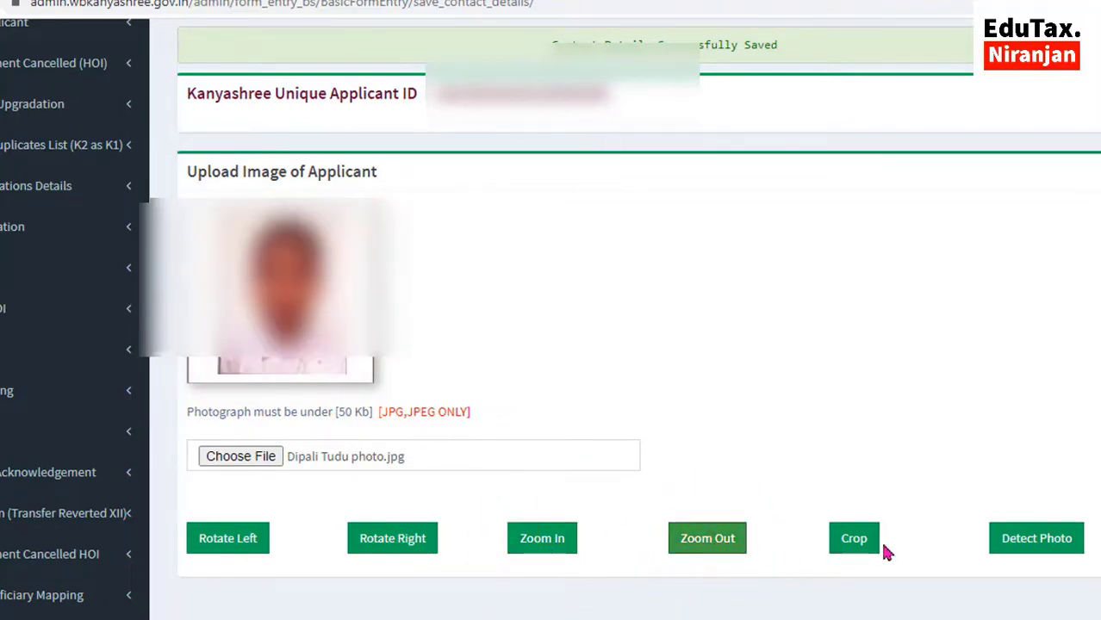
{"action": "left_click", "coordinate": [847, 550]}
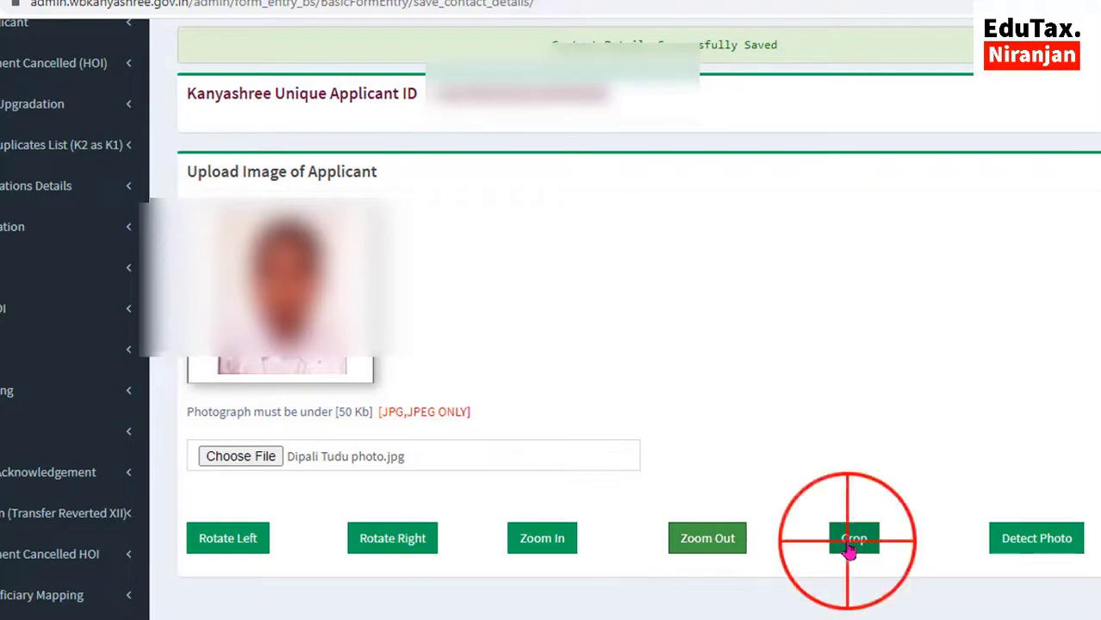
{"action": "left_click", "coordinate": [1030, 538]}
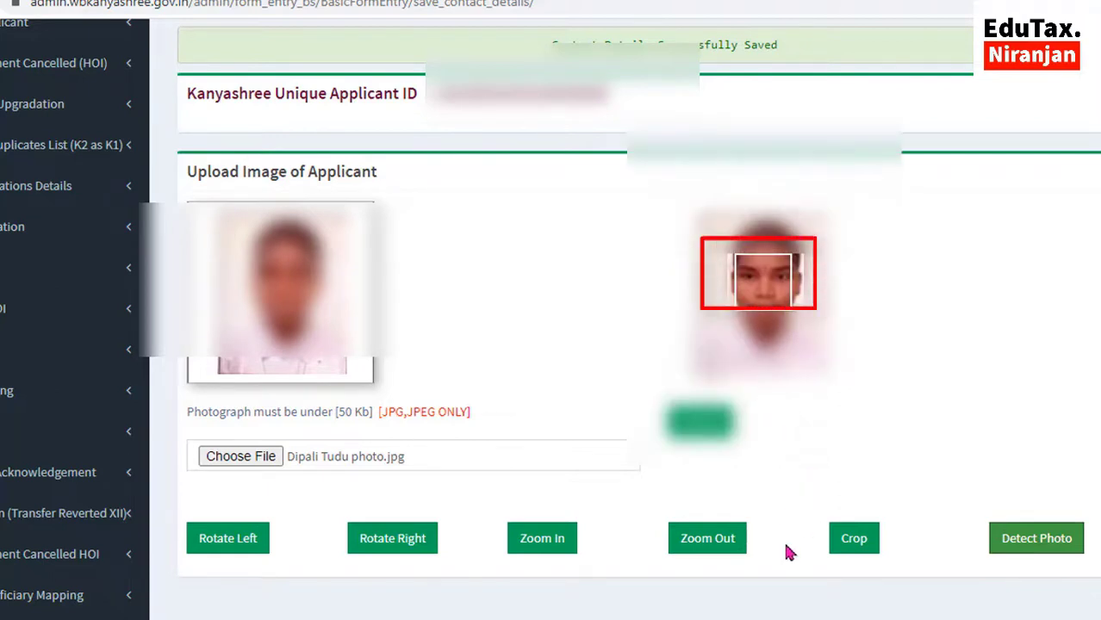
{"action": "left_click", "coordinate": [701, 422]}
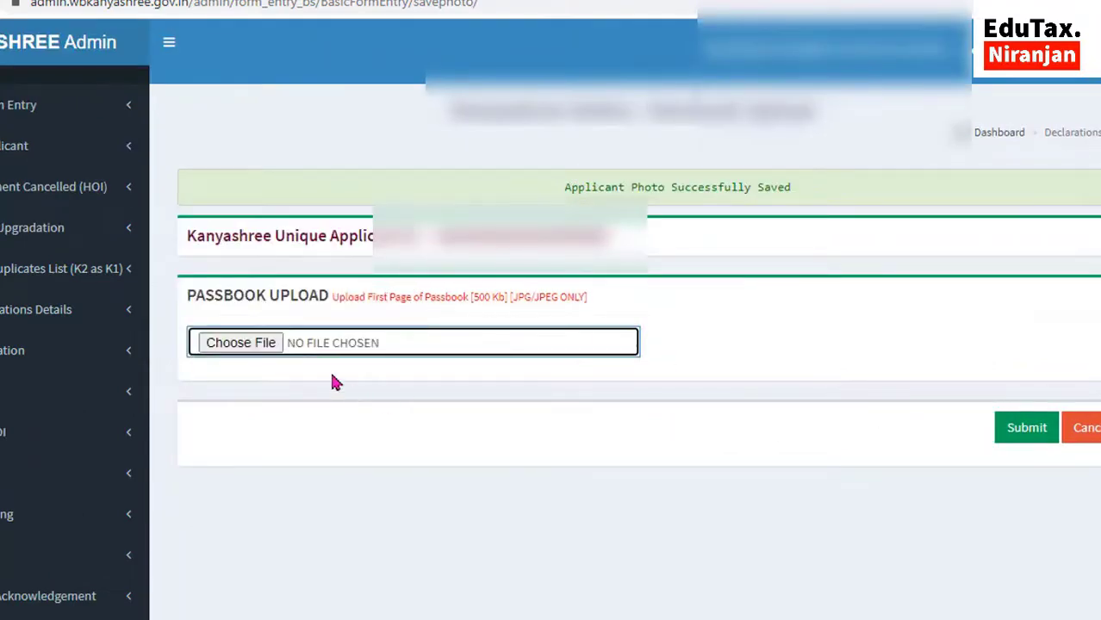
- Attach image 3.JPG as the passbook first page and submit it
{"action": "left_click", "coordinate": [243, 343]}
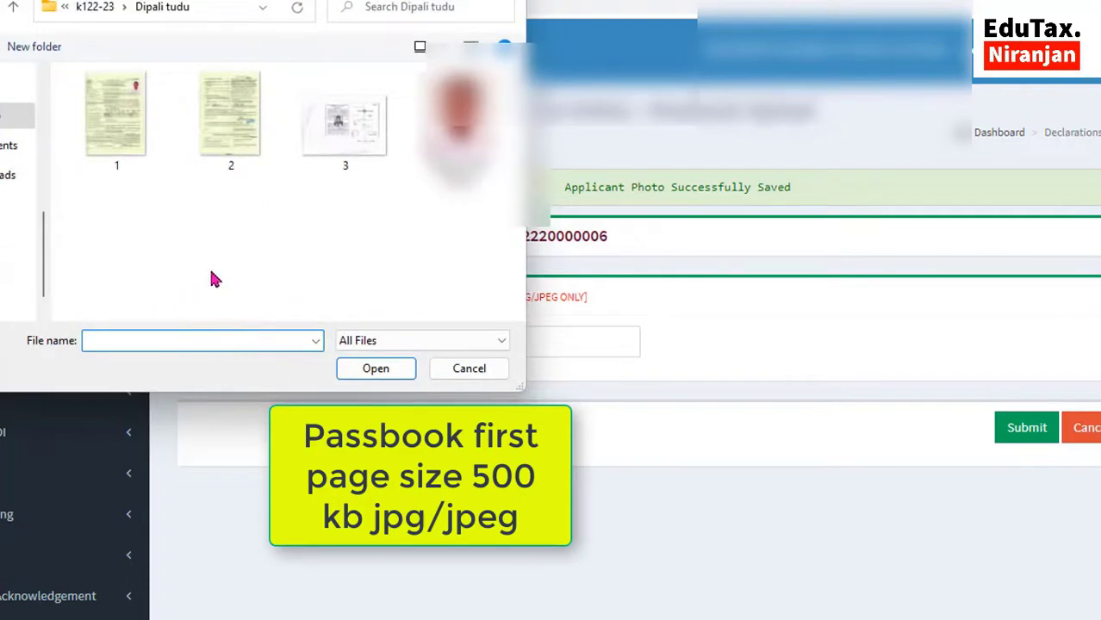
{"action": "left_click", "coordinate": [359, 144]}
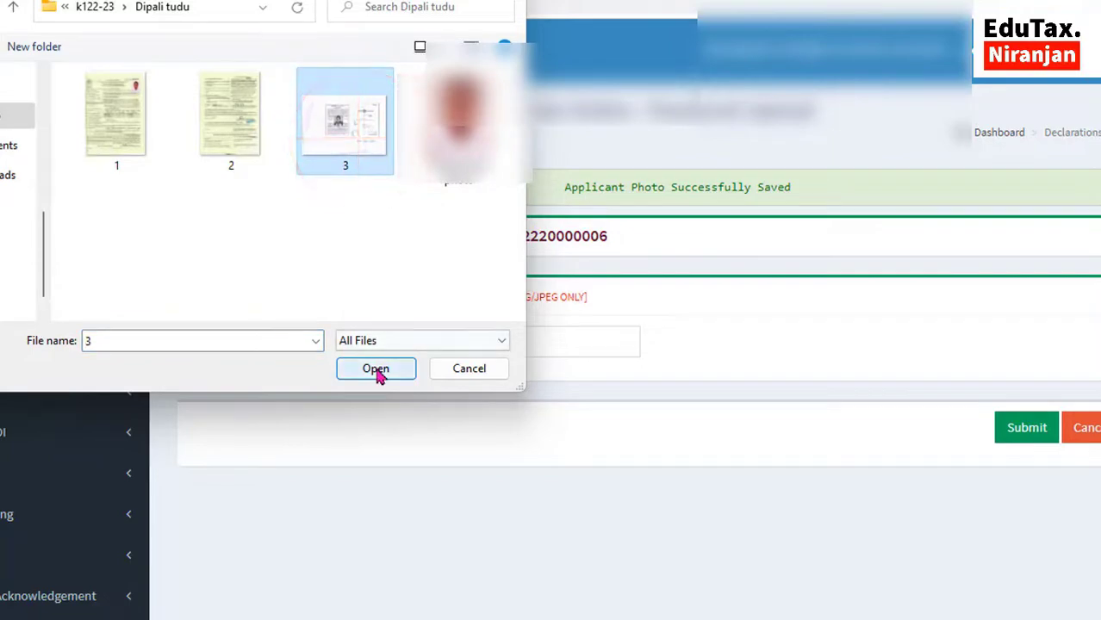
{"action": "left_click", "coordinate": [377, 373]}
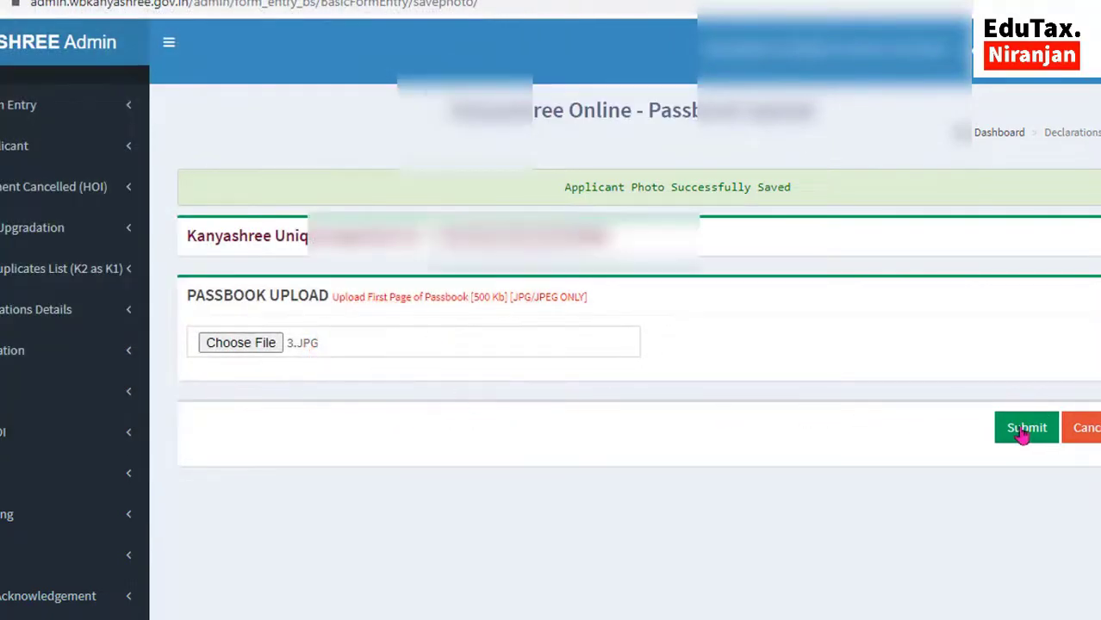
{"action": "left_click", "coordinate": [1023, 434]}
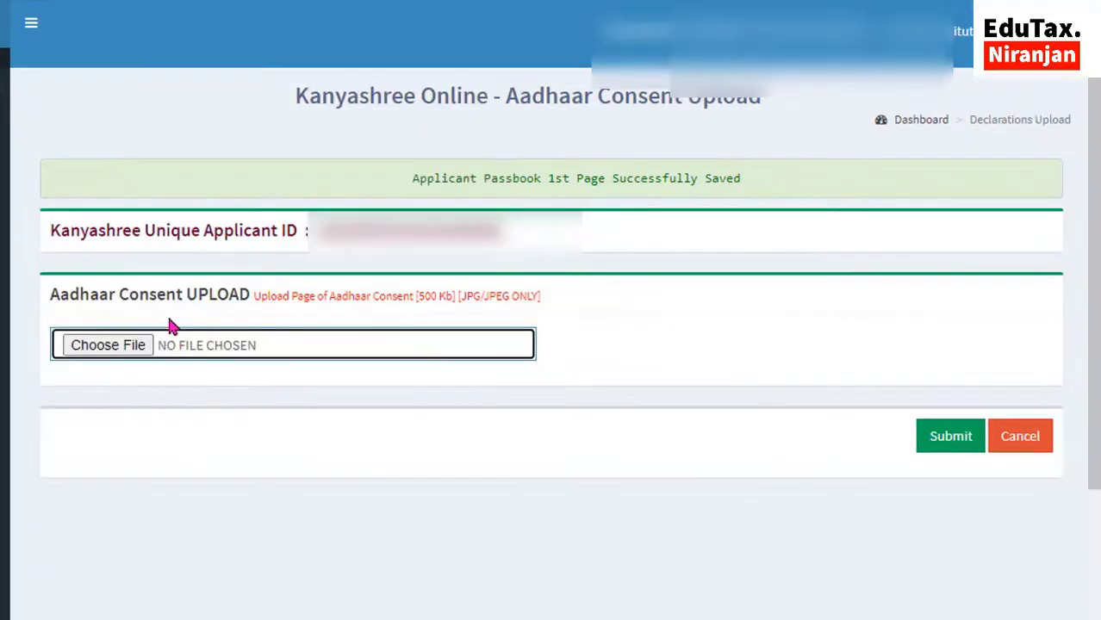
- Attach image 1.JPG as the Aadhaar consent and submit it
{"action": "left_click", "coordinate": [115, 355]}
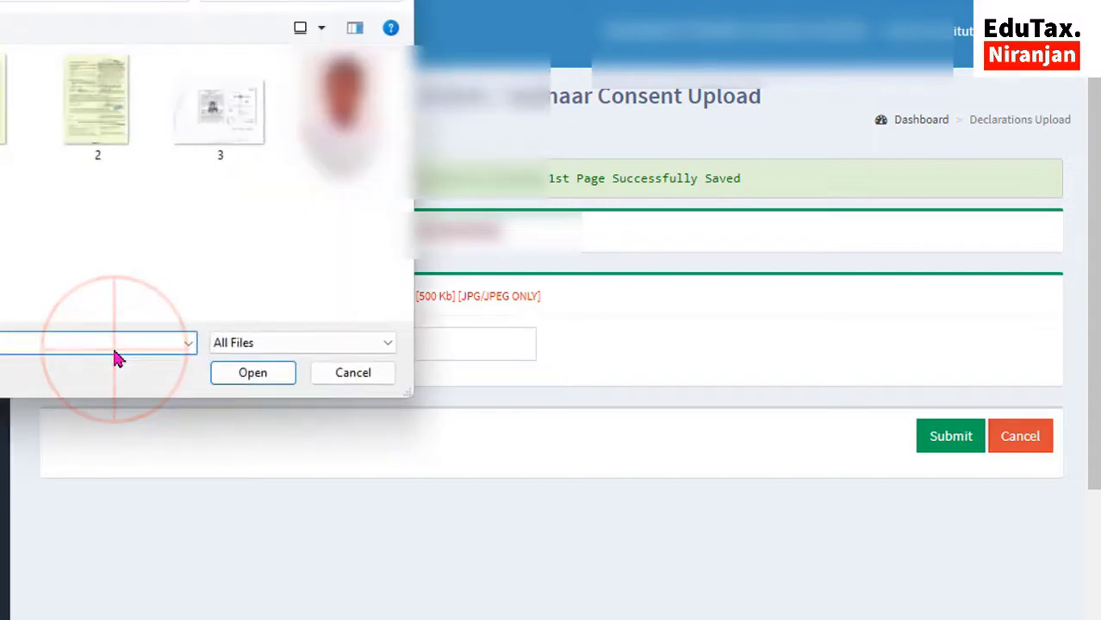
{"action": "left_click", "coordinate": [1, 134]}
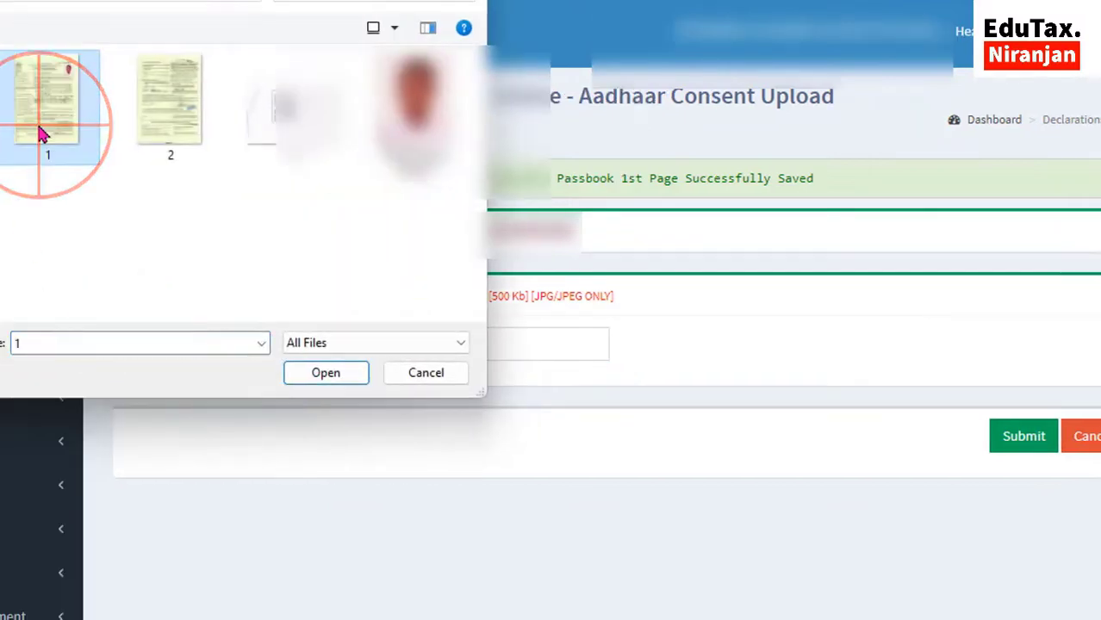
{"action": "left_click", "coordinate": [322, 373]}
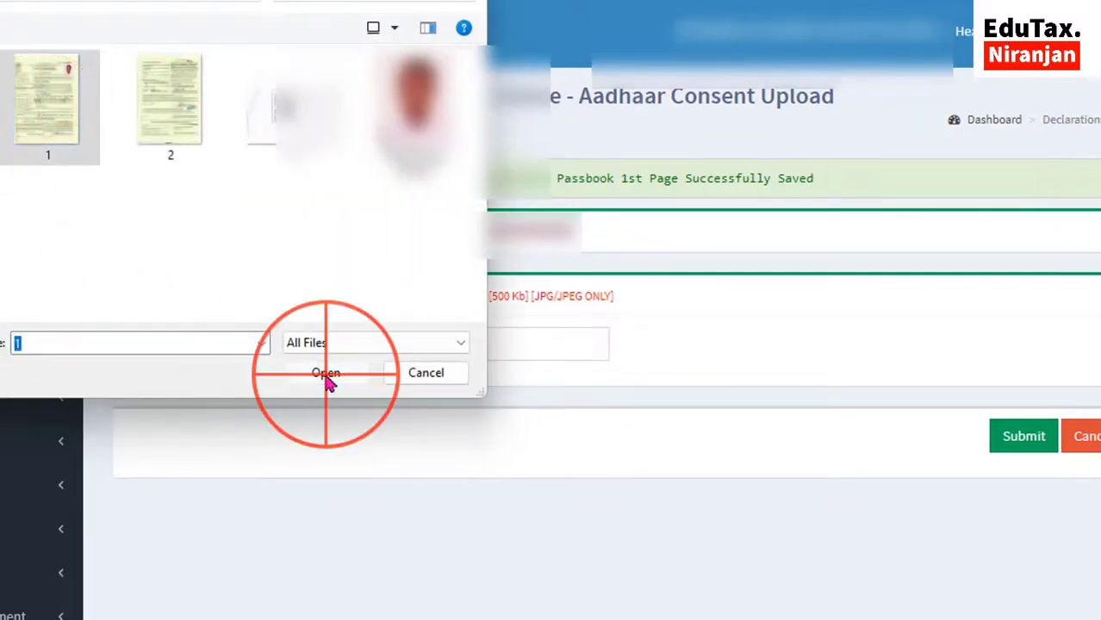
{"action": "left_click", "coordinate": [1011, 447]}
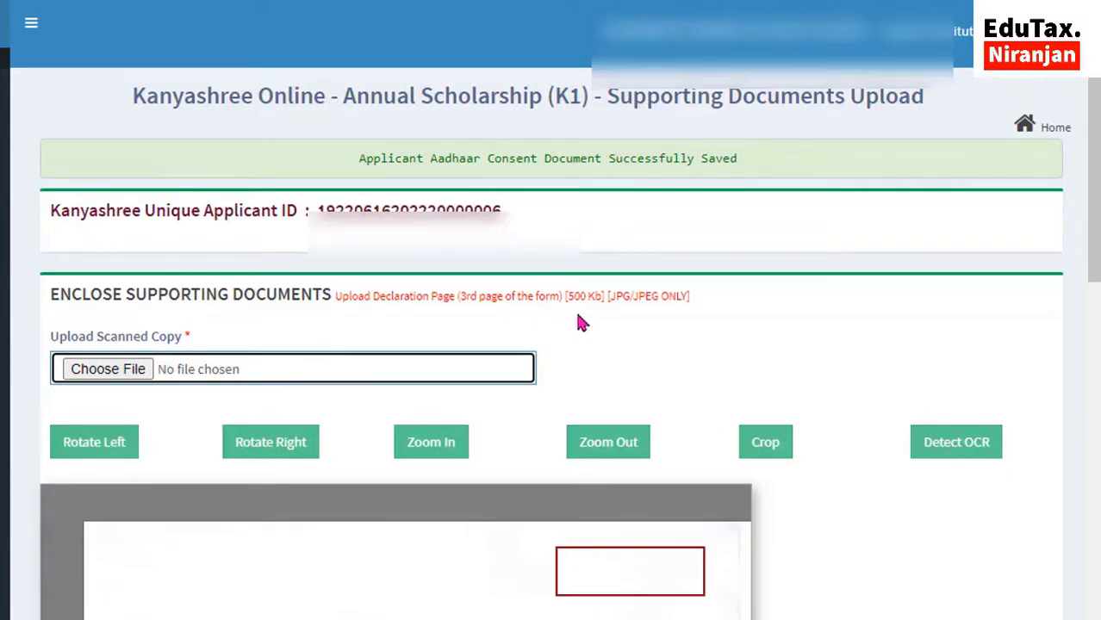
- Load 2.jpg as the declaration page and zoom into its Form No. K100 preview
{"action": "left_click", "coordinate": [120, 382]}
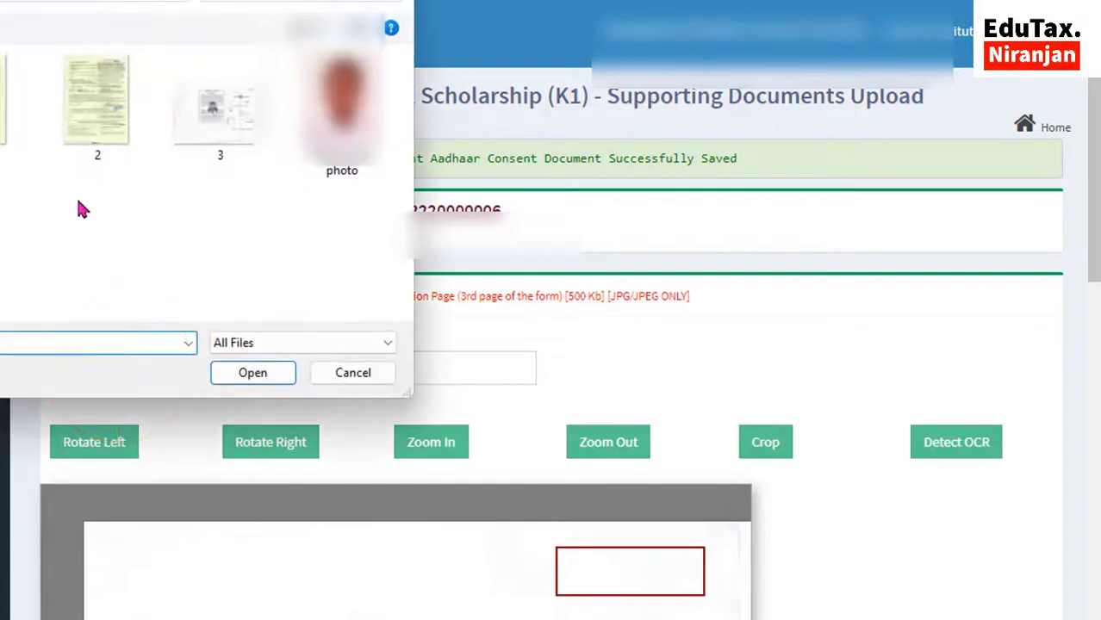
{"action": "left_click", "coordinate": [100, 116]}
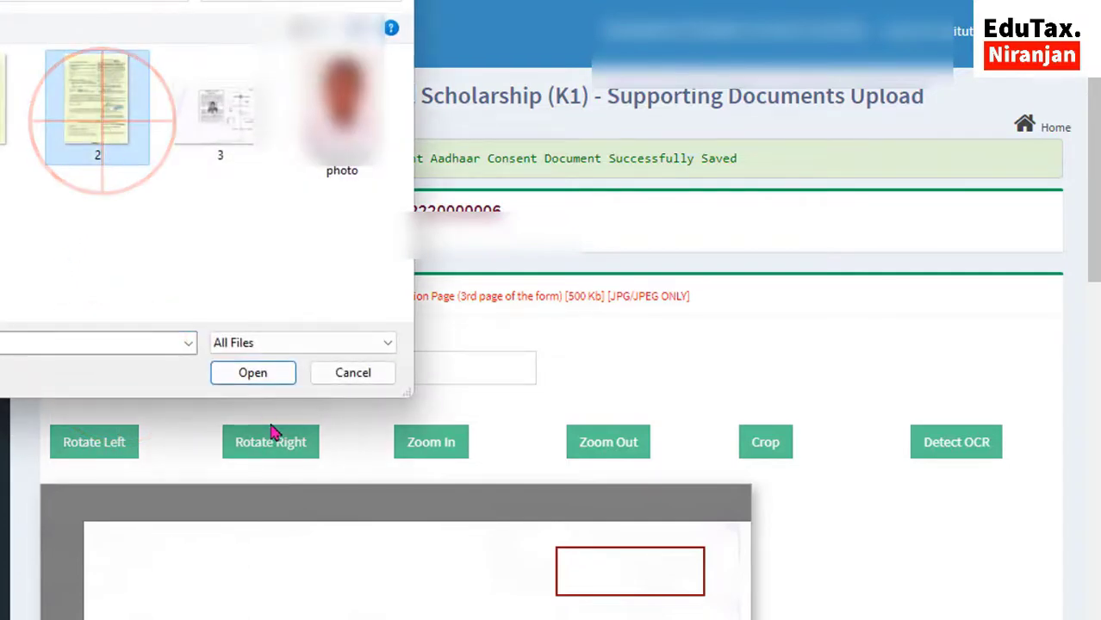
{"action": "left_click", "coordinate": [252, 373]}
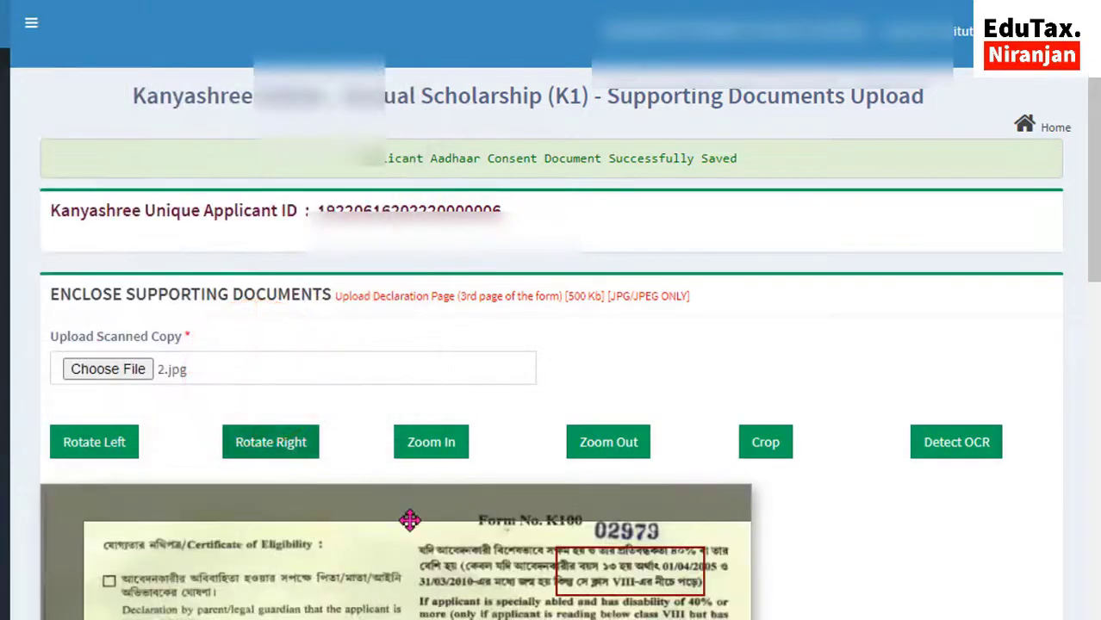
{"action": "scroll", "coordinate": [462, 590], "scroll_direction": "down", "scroll_amount": 3}
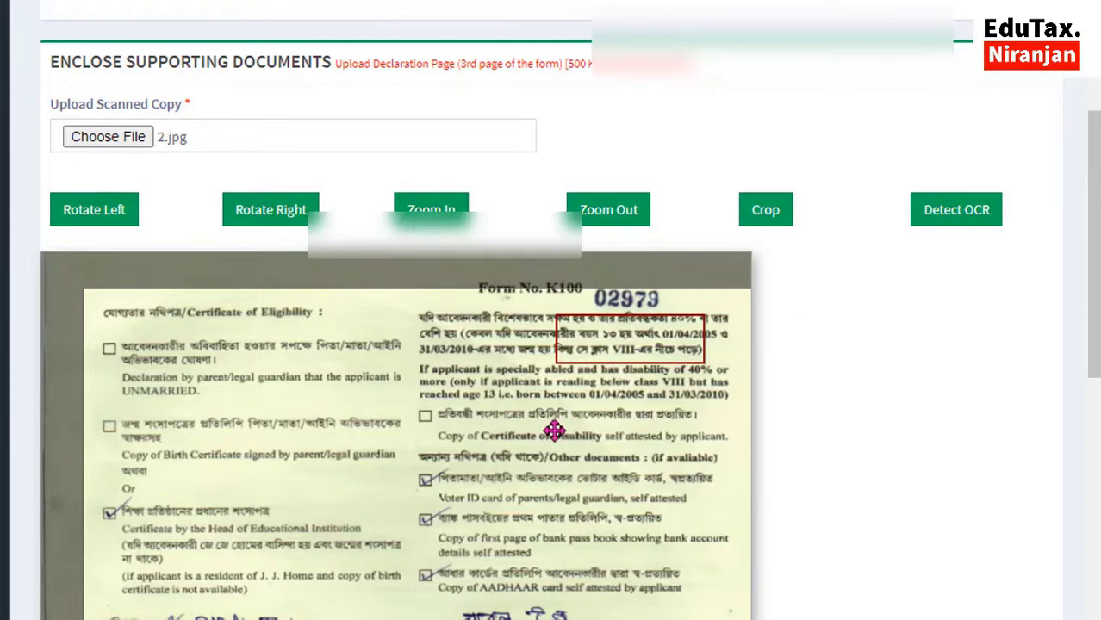
{"action": "scroll", "coordinate": [554, 430], "scroll_direction": "up", "scroll_amount": 1}
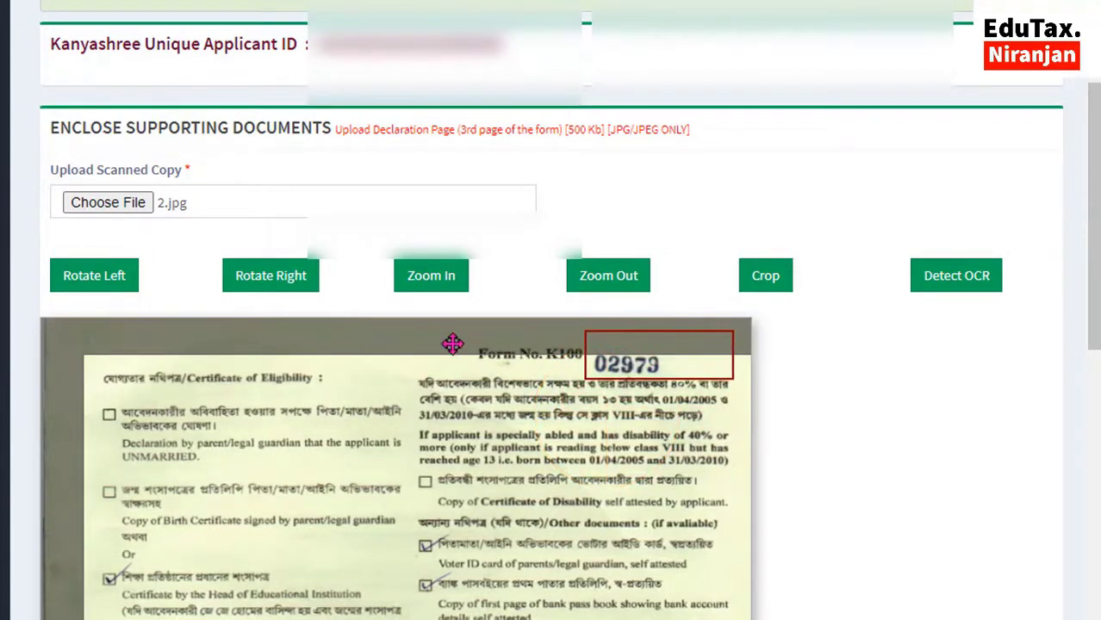
{"action": "left_click", "coordinate": [442, 275]}
{"action": "scroll", "coordinate": [556, 476], "scroll_direction": "up", "scroll_amount": 3}
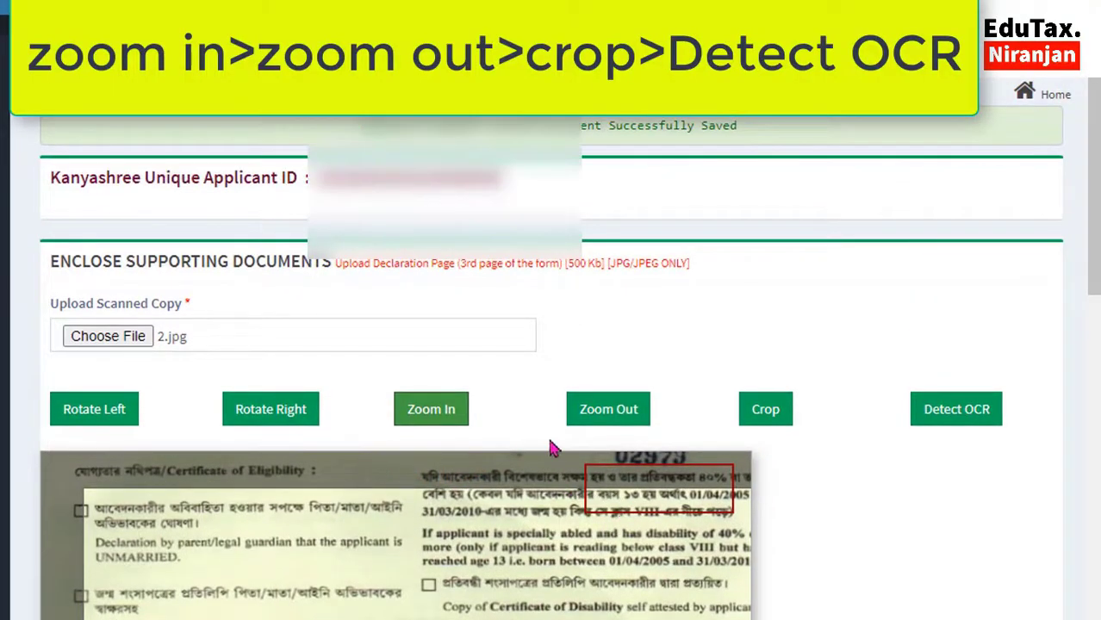
- Zoom the declaration image and fit the crop box around serial 02973
{"action": "left_click", "coordinate": [609, 408]}
{"action": "left_click", "coordinate": [659, 498]}
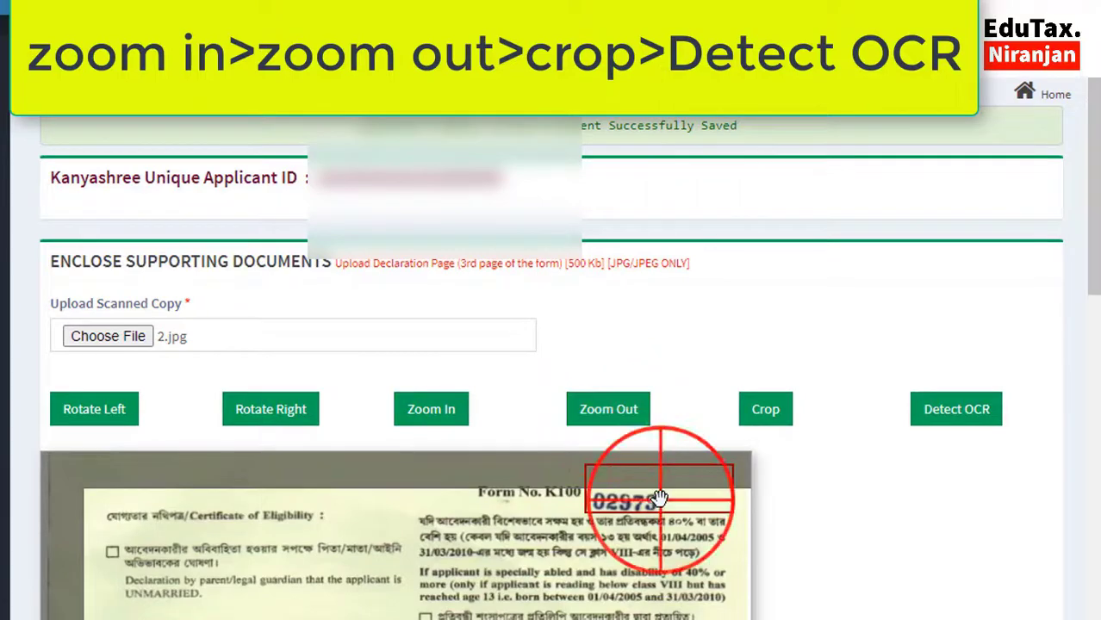
{"action": "left_click_drag", "start_coordinate": [659, 498], "coordinate": [648, 503]}
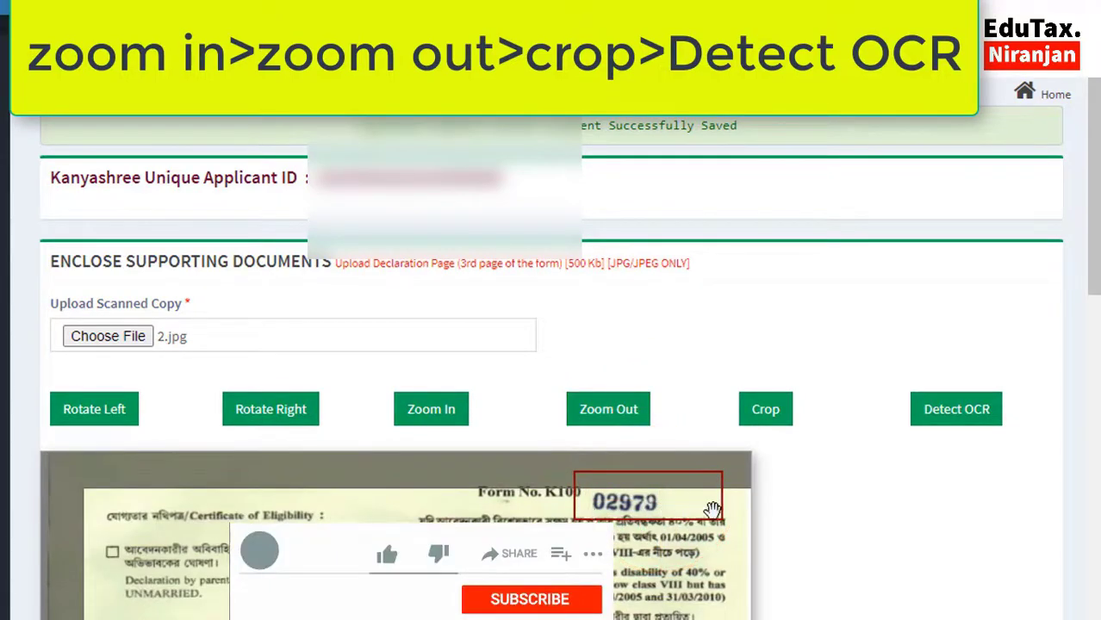
{"action": "left_click", "coordinate": [433, 410]}
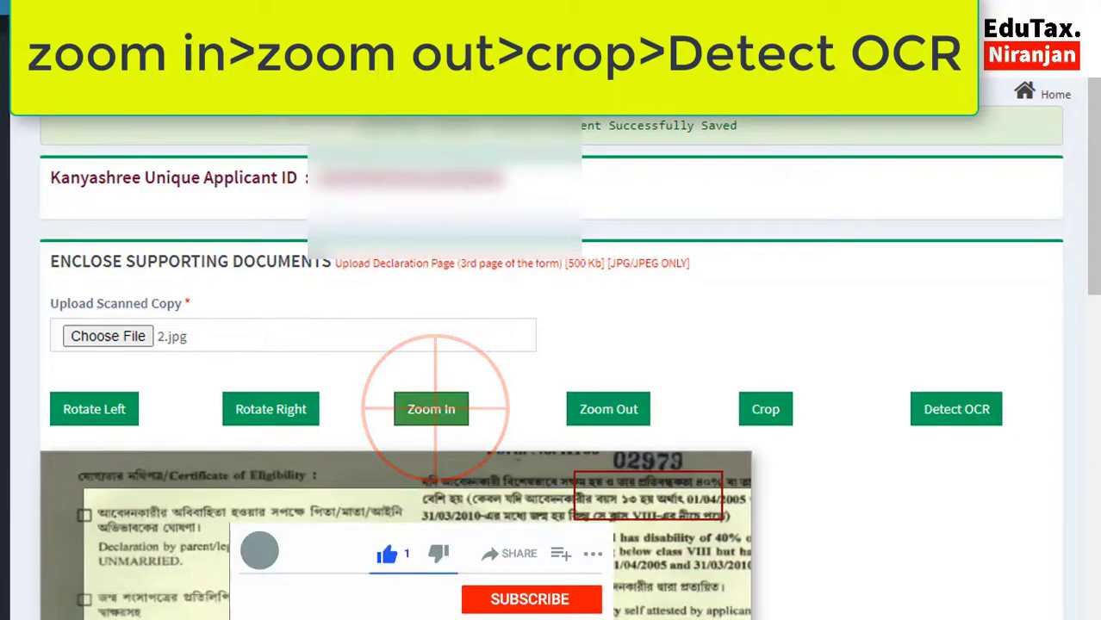
{"action": "scroll", "coordinate": [445, 484], "scroll_direction": "down", "scroll_amount": 2}
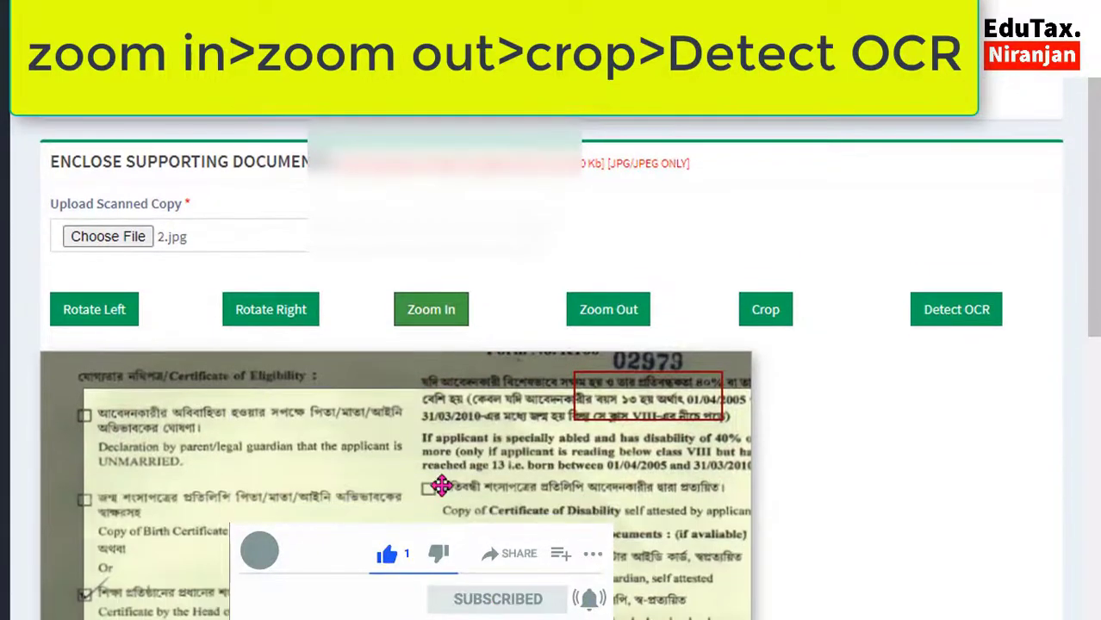
{"action": "left_click_drag", "start_coordinate": [445, 485], "coordinate": [431, 511]}
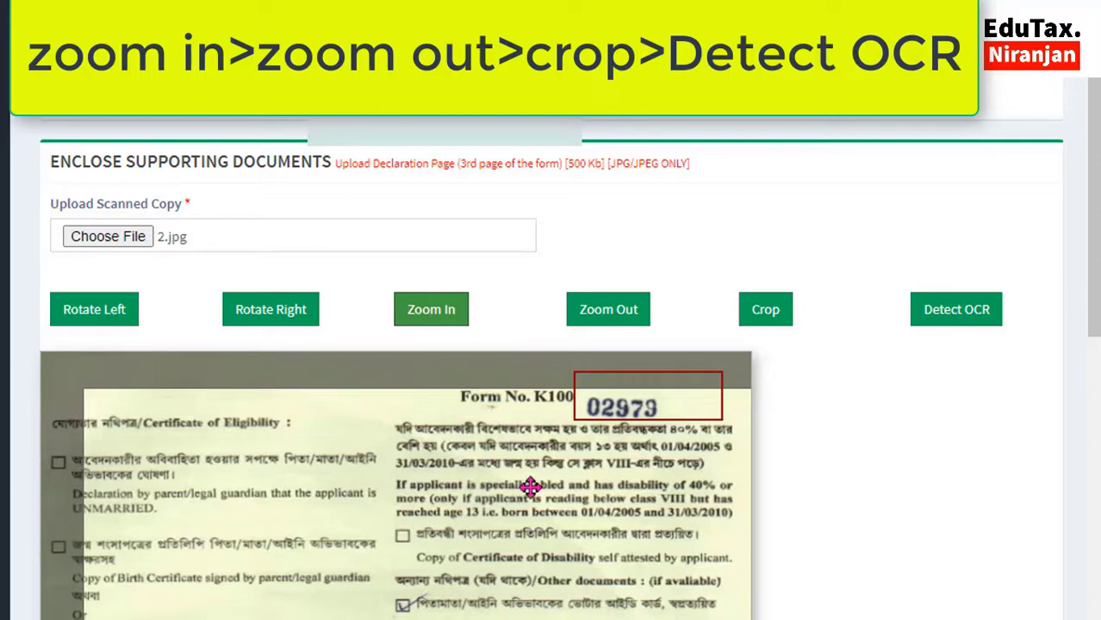
- Crop the image to the serial area and run OCR detection on it
{"action": "left_click", "coordinate": [766, 312]}
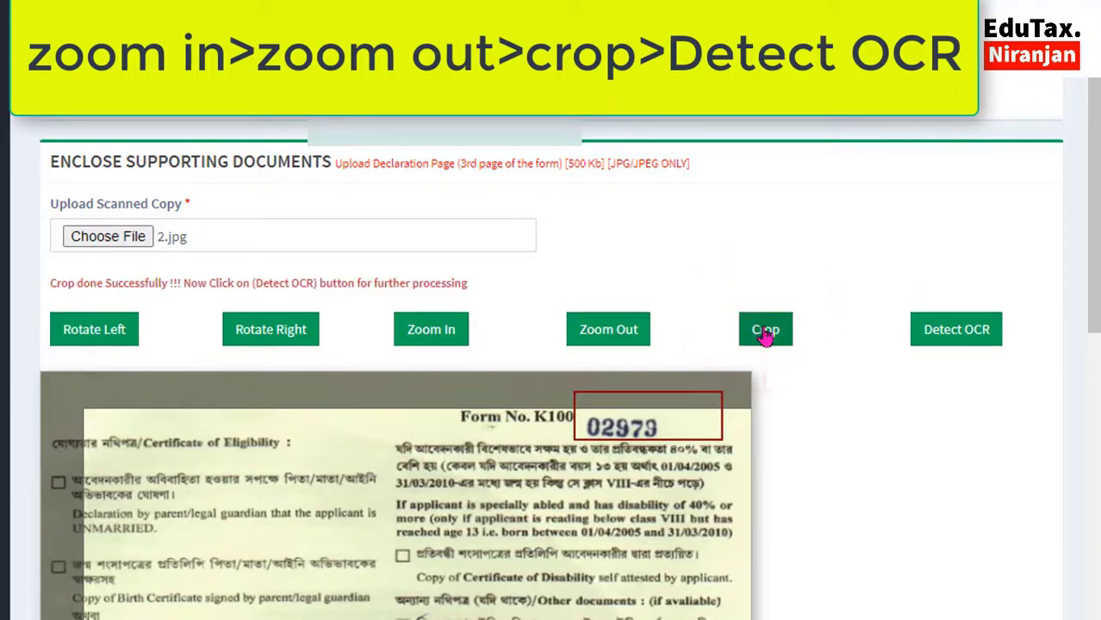
{"action": "left_click", "coordinate": [959, 343]}
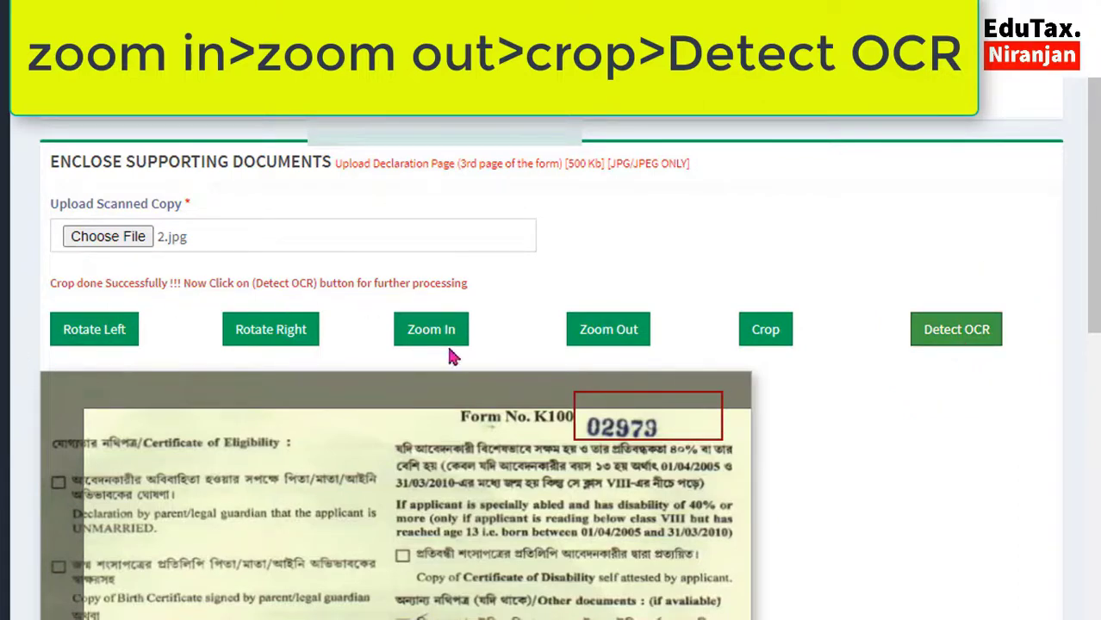
{"action": "left_click", "coordinate": [951, 342]}
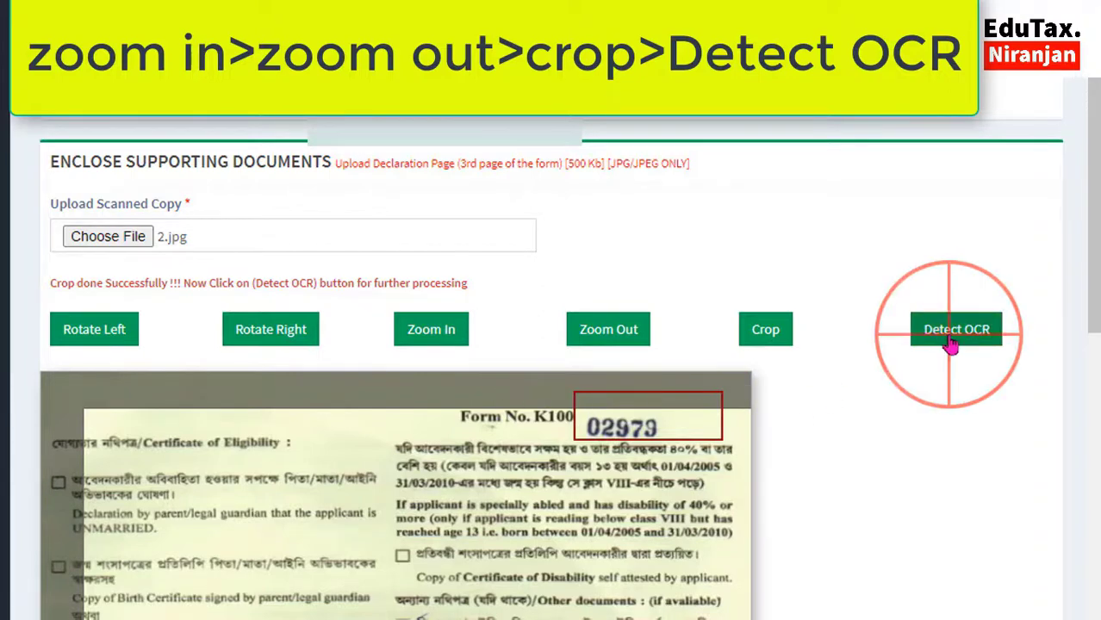
{"action": "left_click", "coordinate": [951, 343]}
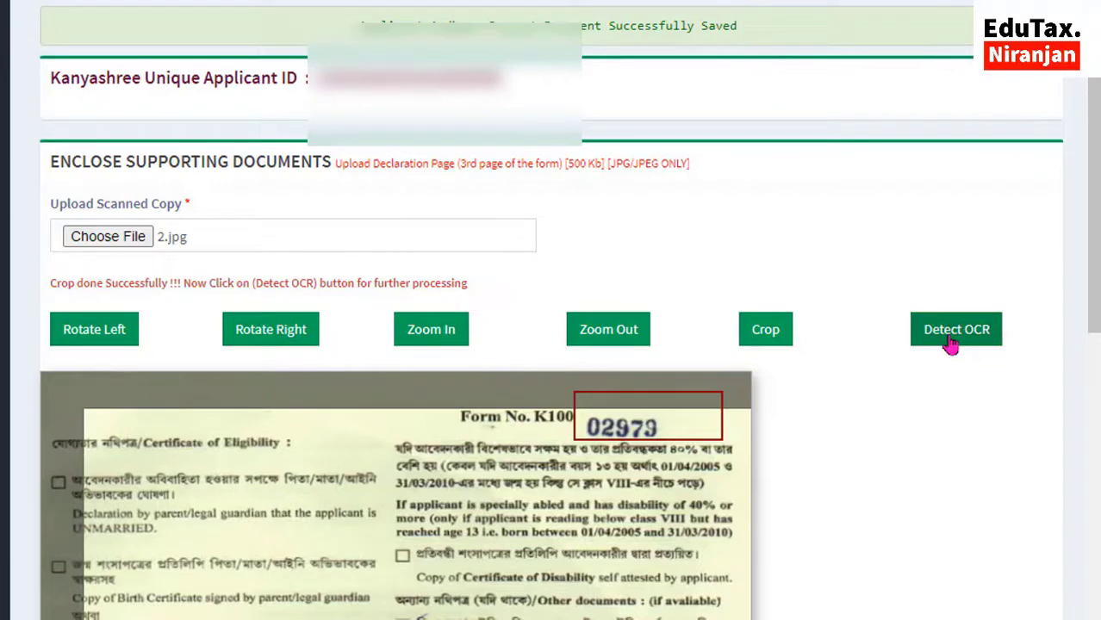
- Reposition the crop box over the form serial and run OCR on it
{"action": "left_click", "coordinate": [690, 426]}
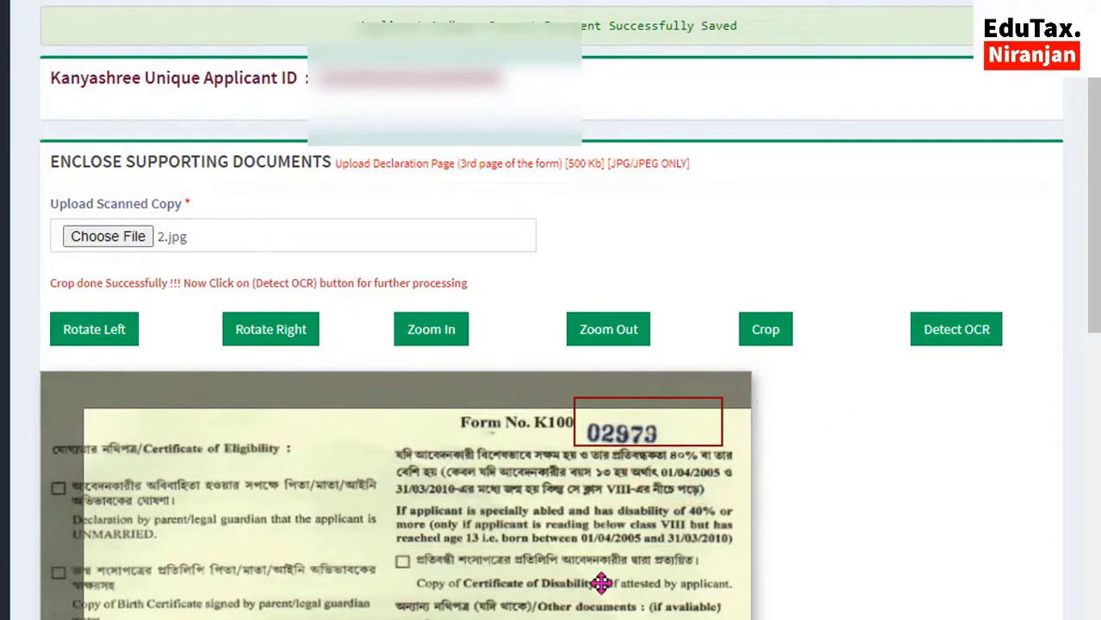
{"action": "left_click", "coordinate": [433, 338]}
{"action": "scroll", "coordinate": [528, 521], "scroll_direction": "up", "scroll_amount": 1}
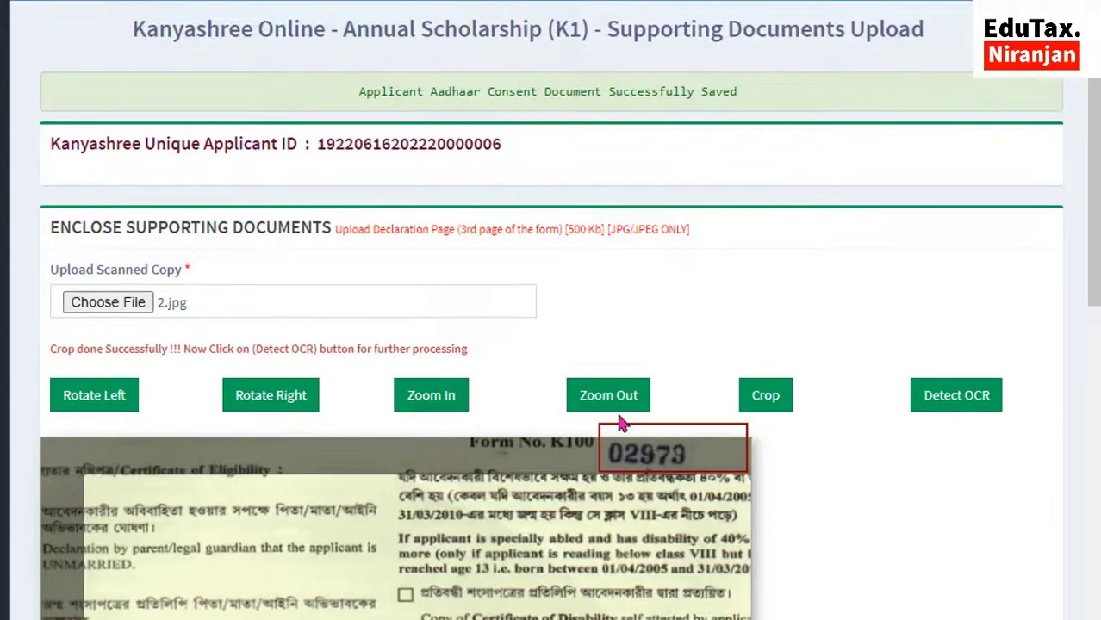
{"action": "left_click", "coordinate": [609, 396]}
{"action": "left_click_drag", "start_coordinate": [659, 449], "coordinate": [758, 544]}
{"action": "left_click", "coordinate": [955, 404]}
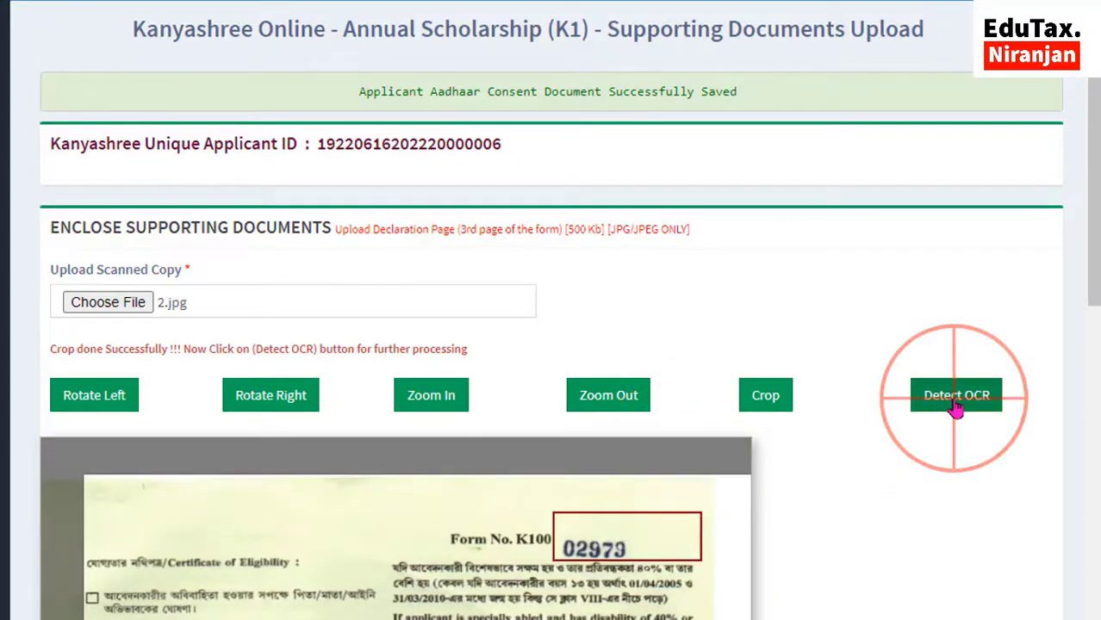
- Nudge the crop box onto 02979 and rerun OCR until serial 0002979 matches
{"action": "left_click_drag", "start_coordinate": [432, 550], "coordinate": [438, 543]}
{"action": "left_click", "coordinate": [614, 405]}
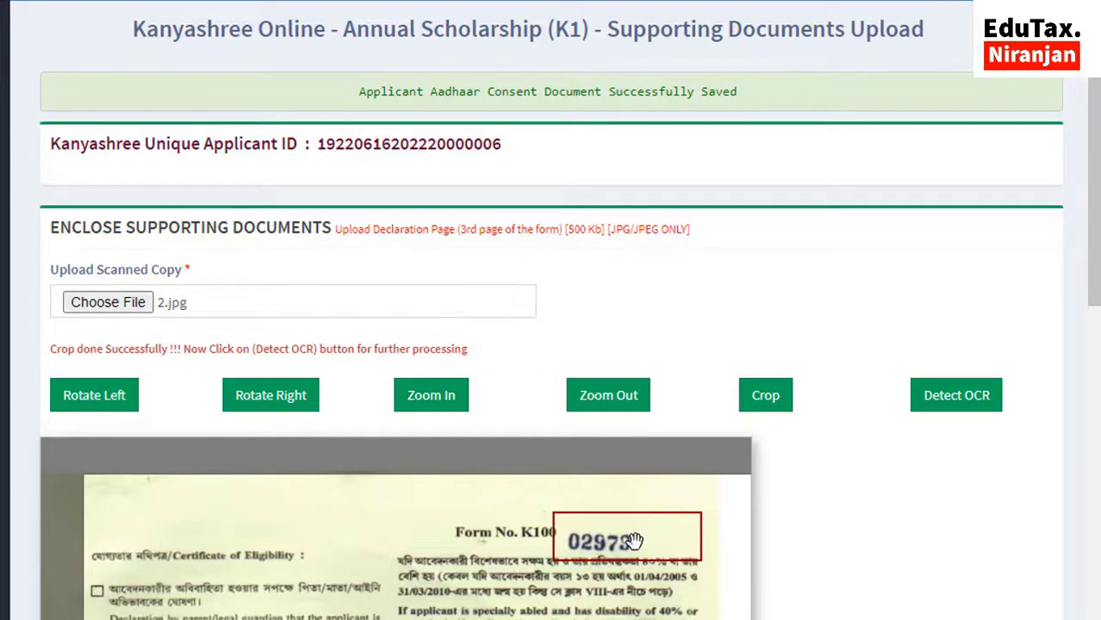
{"action": "left_click_drag", "start_coordinate": [660, 544], "coordinate": [671, 540]}
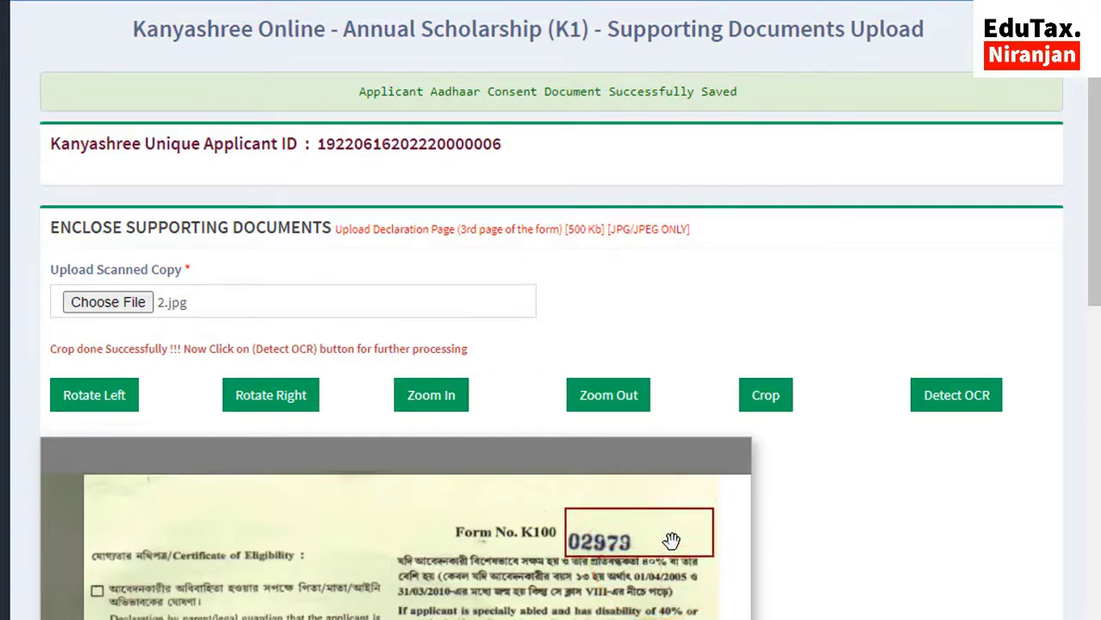
{"action": "left_click", "coordinate": [961, 407]}
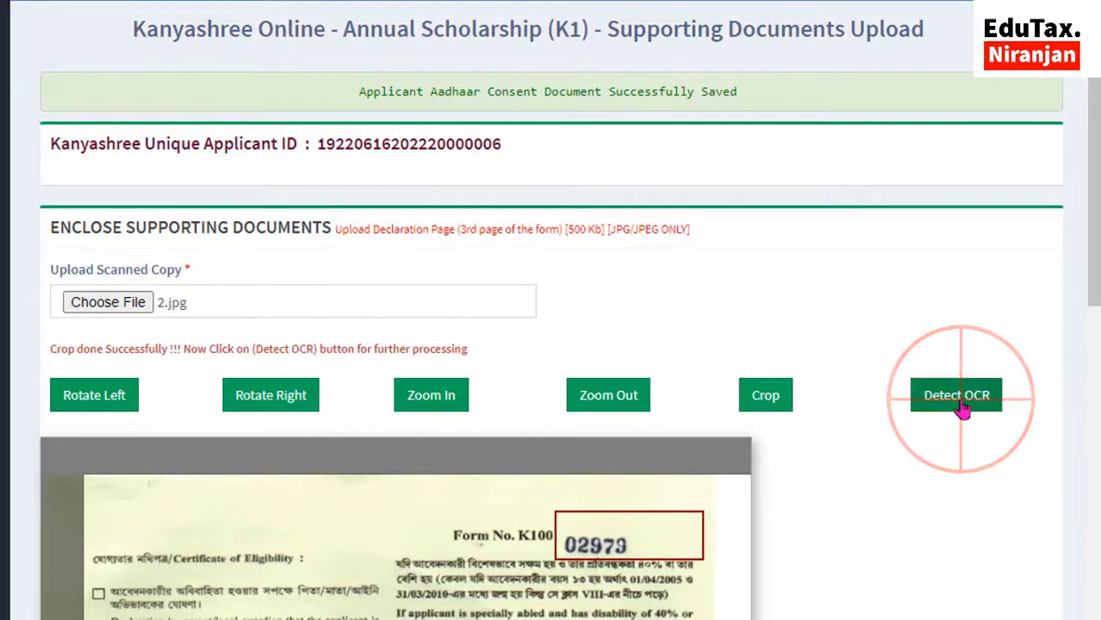
{"action": "left_click", "coordinate": [961, 409]}
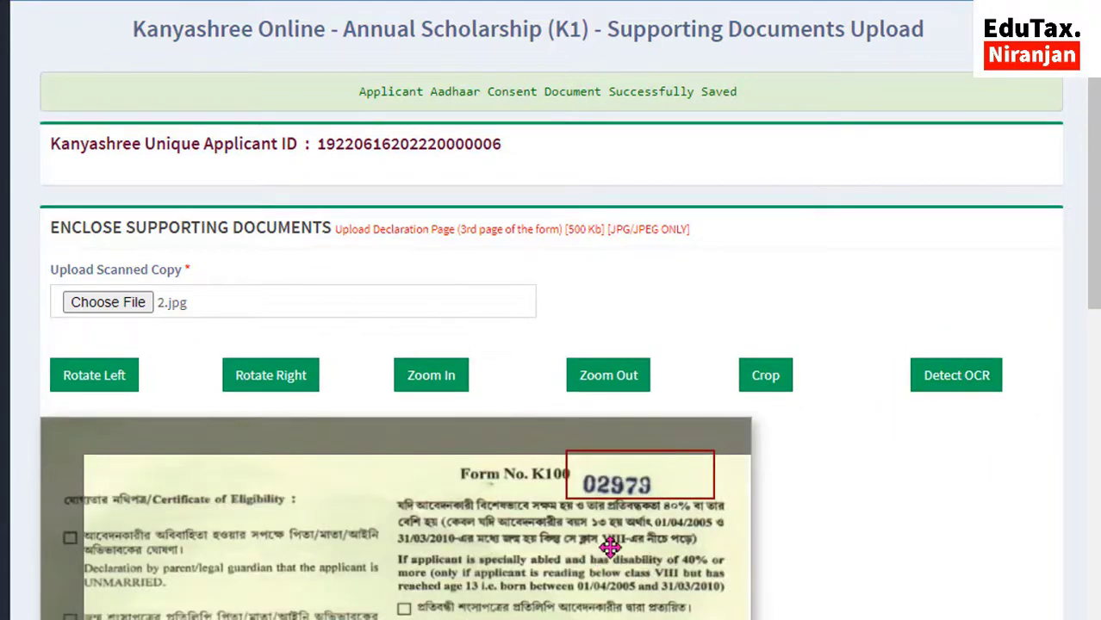
{"action": "left_click_drag", "start_coordinate": [675, 457], "coordinate": [675, 461]}
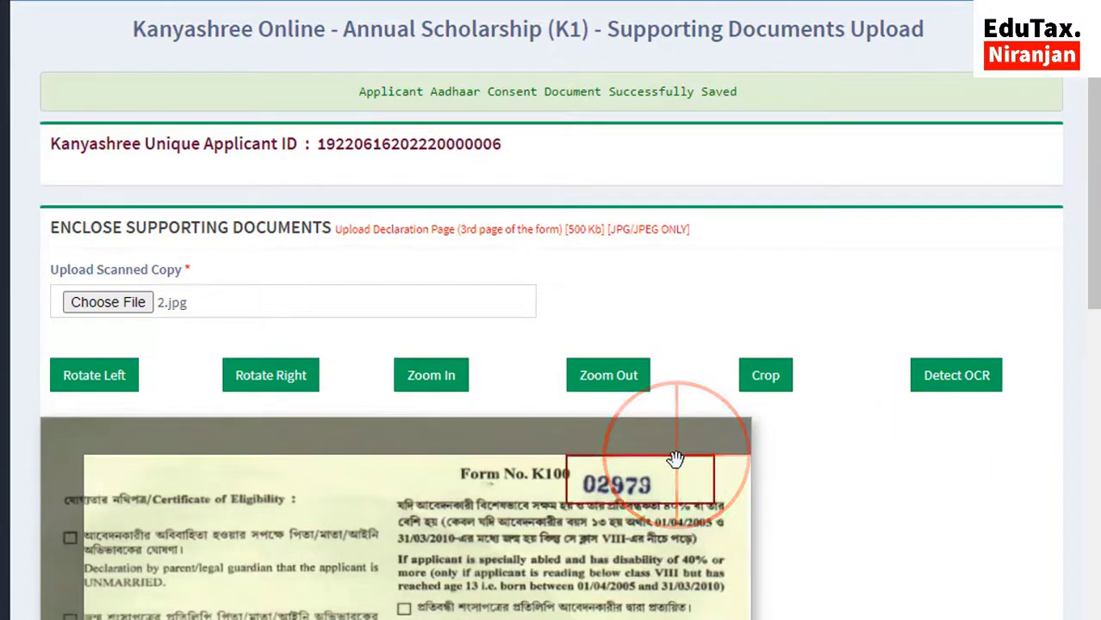
{"action": "left_click", "coordinate": [433, 382]}
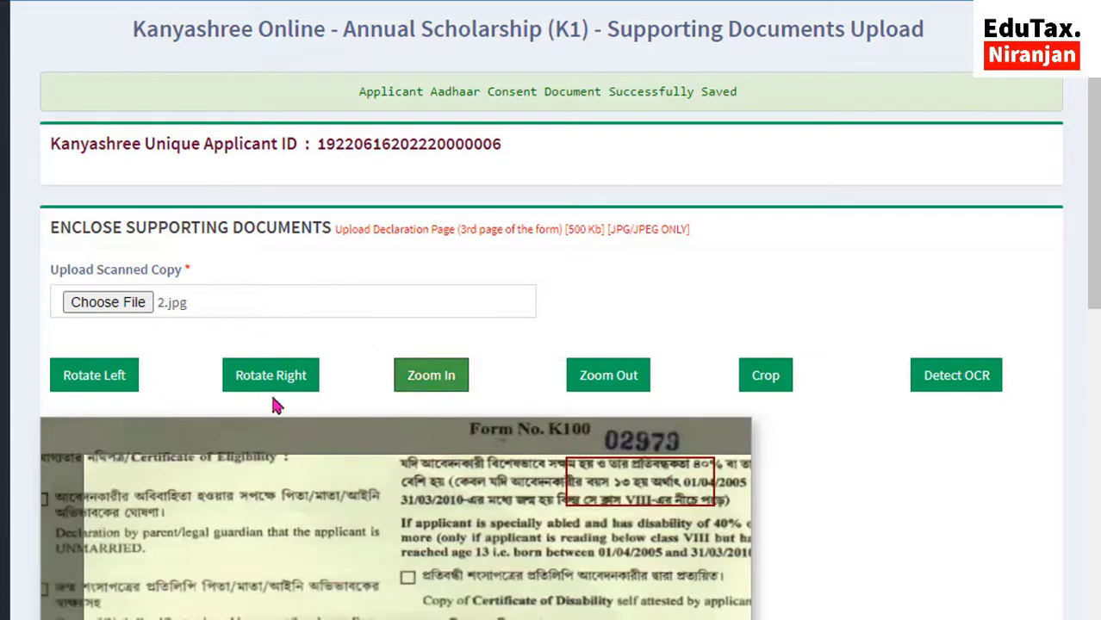
{"action": "left_click", "coordinate": [609, 425]}
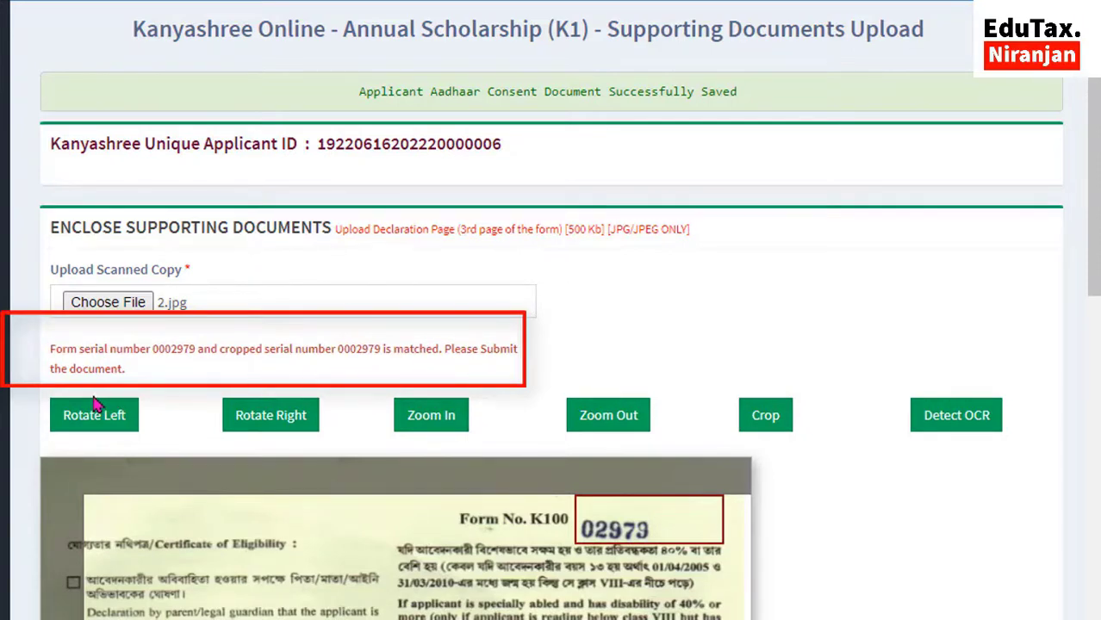
- Rerun OCR to confirm the 0002979 match, then submit the declaration
{"action": "scroll", "coordinate": [813, 517], "scroll_direction": "down", "scroll_amount": 2}
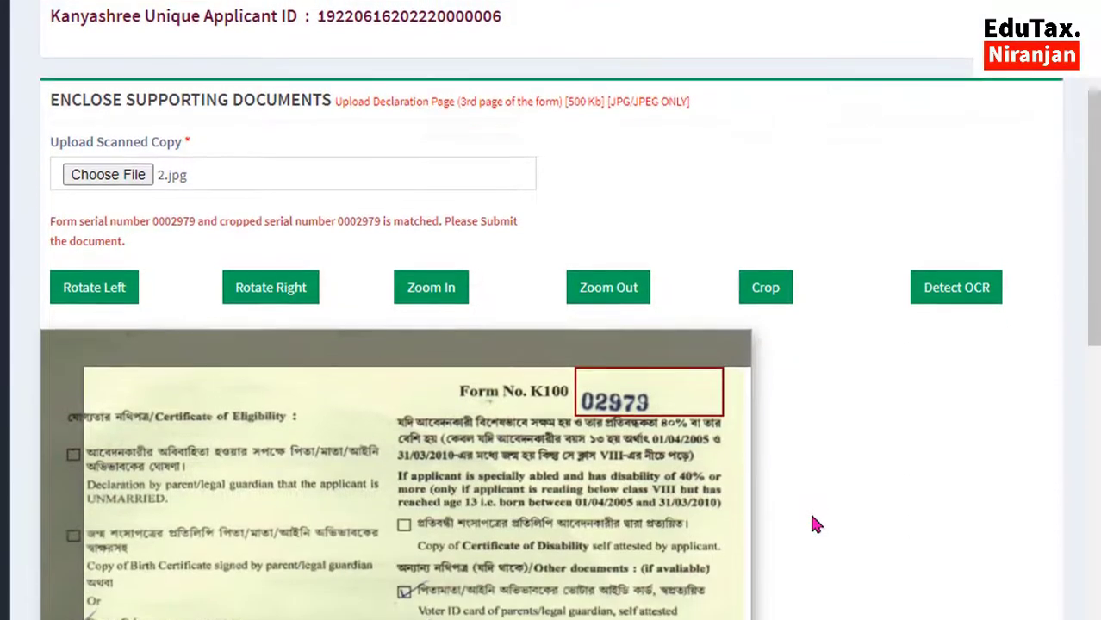
{"action": "left_click", "coordinate": [956, 293]}
{"action": "scroll", "coordinate": [530, 355], "scroll_direction": "down", "scroll_amount": 7}
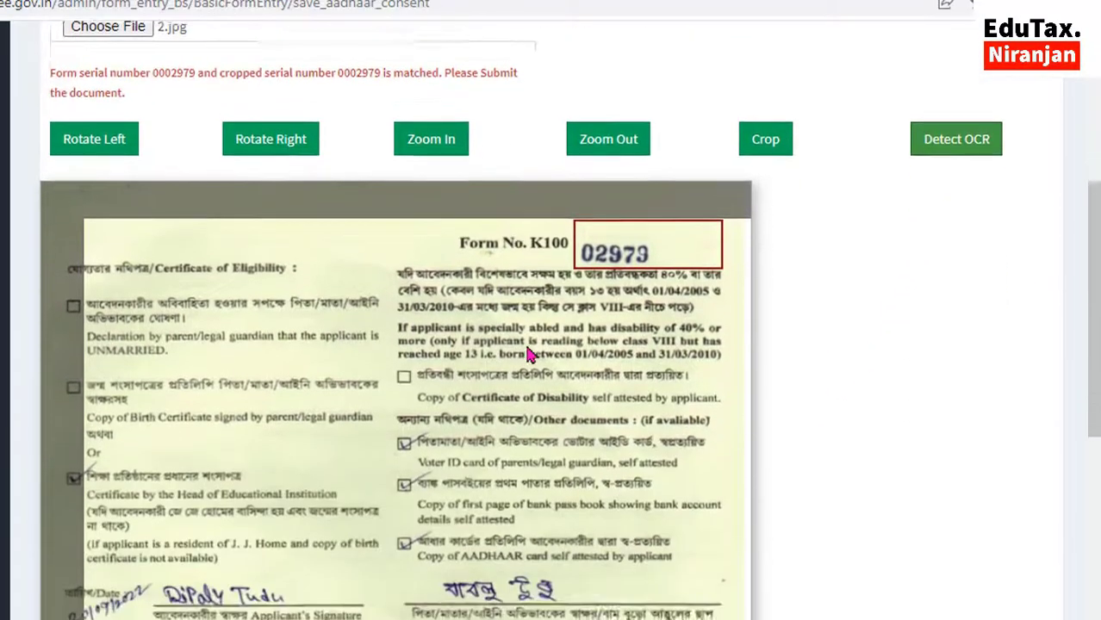
{"action": "scroll", "coordinate": [527, 345], "scroll_direction": "down", "scroll_amount": 1}
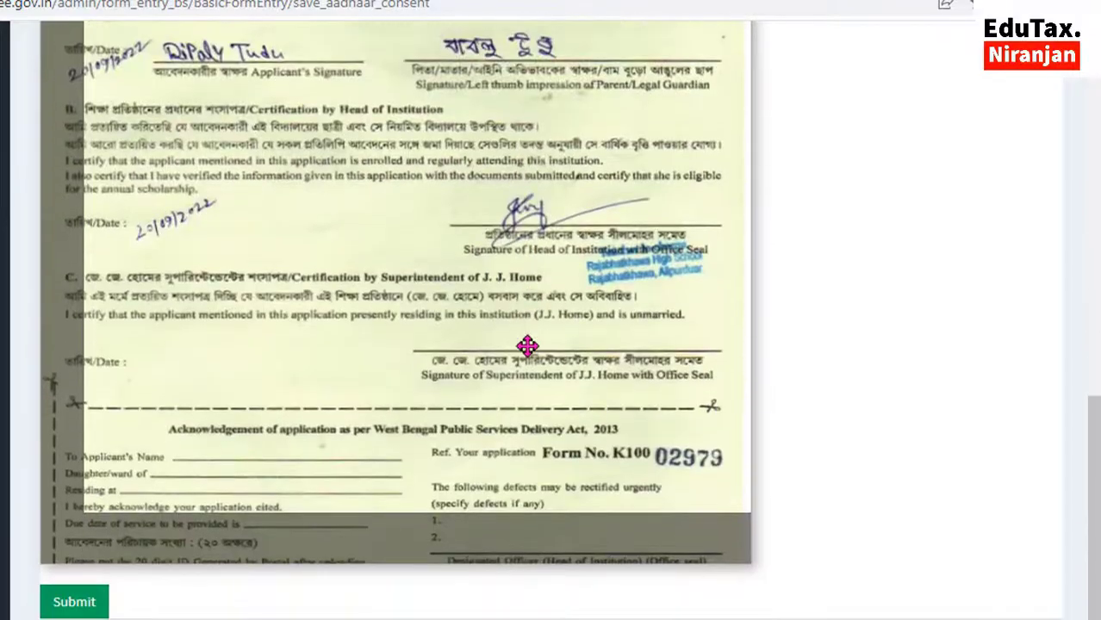
{"action": "left_click", "coordinate": [67, 603]}
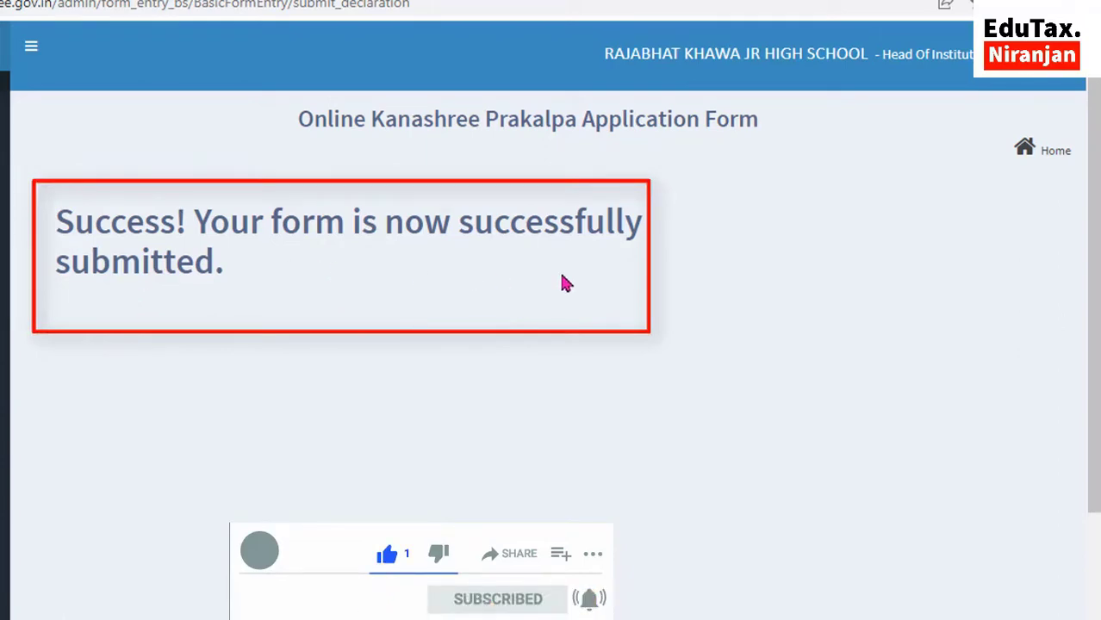
{"action": "scroll", "coordinate": [184, 428], "scroll_direction": "down", "scroll_amount": 3}
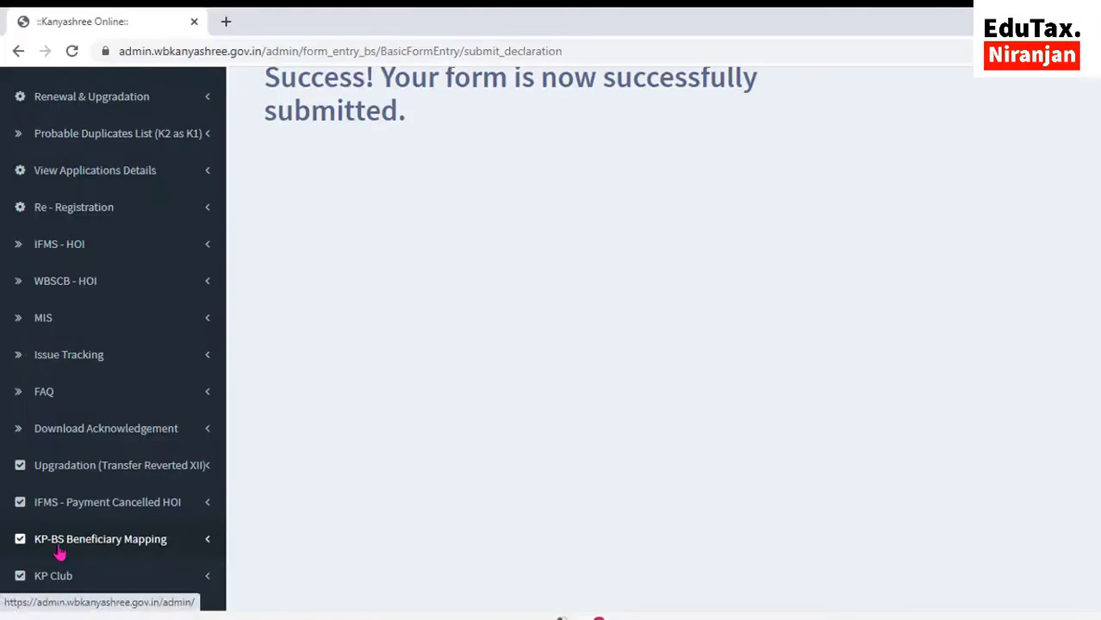
- Go to Edit Application (BS) under KP-BS Beneficiary Mapping
{"action": "left_click", "coordinate": [99, 539]}
{"action": "scroll", "coordinate": [100, 548], "scroll_direction": "down", "scroll_amount": 1}
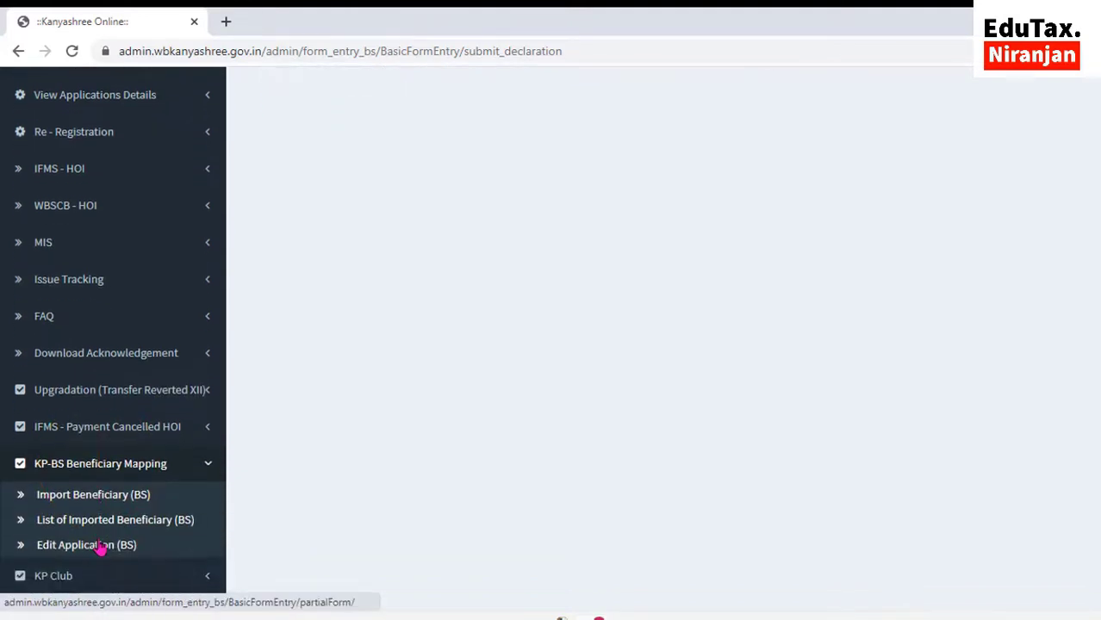
{"action": "left_click", "coordinate": [89, 552]}
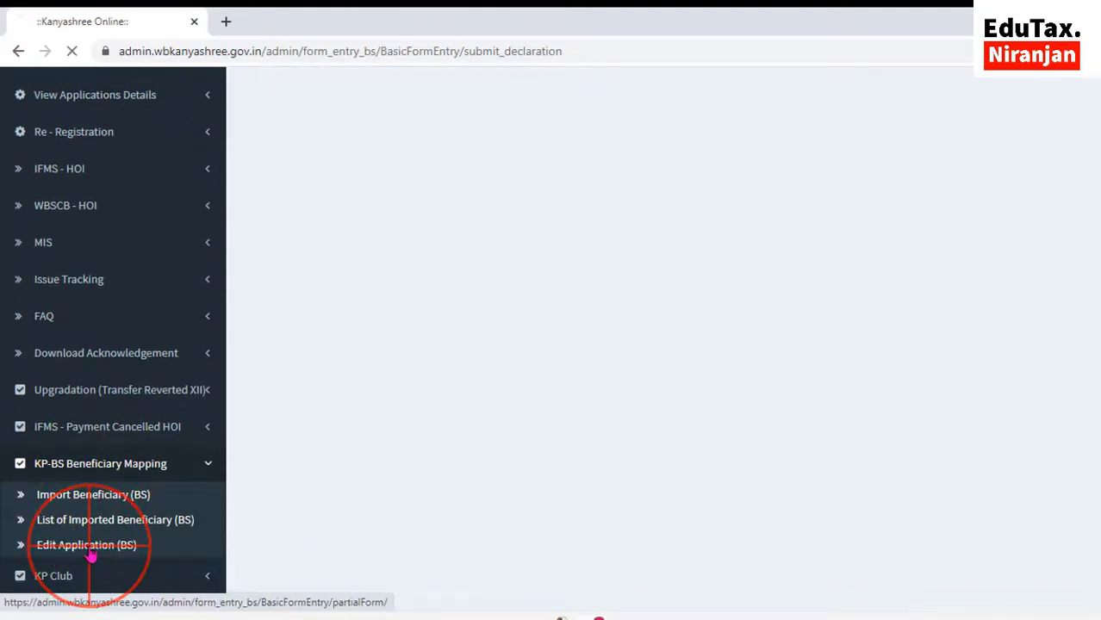
- List the 2022-23 Annual Scholarship(K1) applications and review the results
{"action": "left_click", "coordinate": [513, 223]}
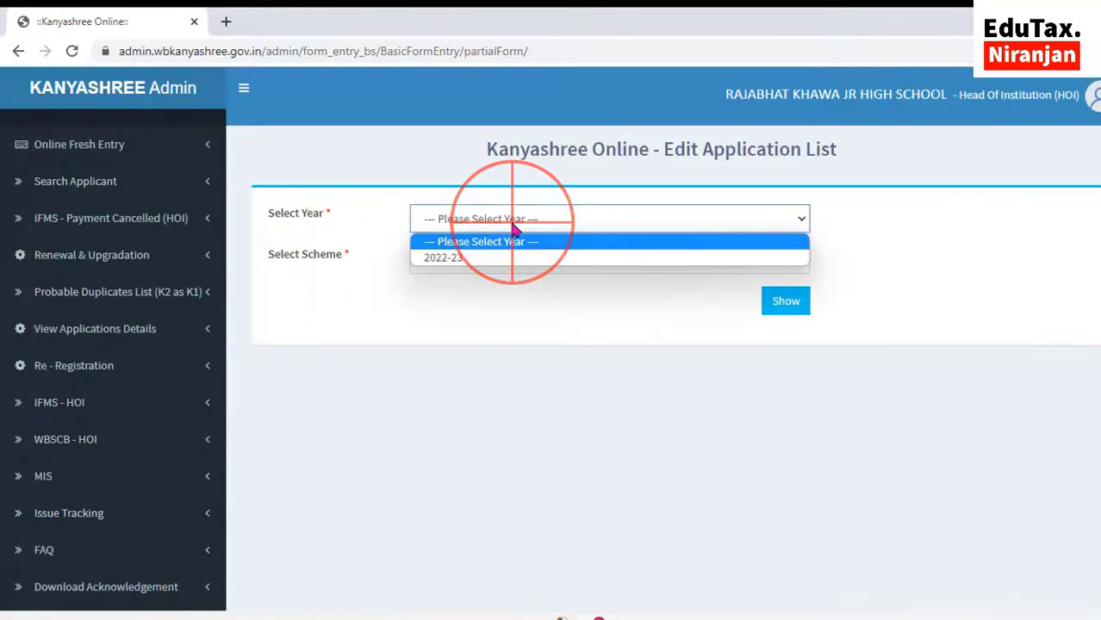
{"action": "left_click", "coordinate": [460, 261]}
{"action": "left_click", "coordinate": [463, 262]}
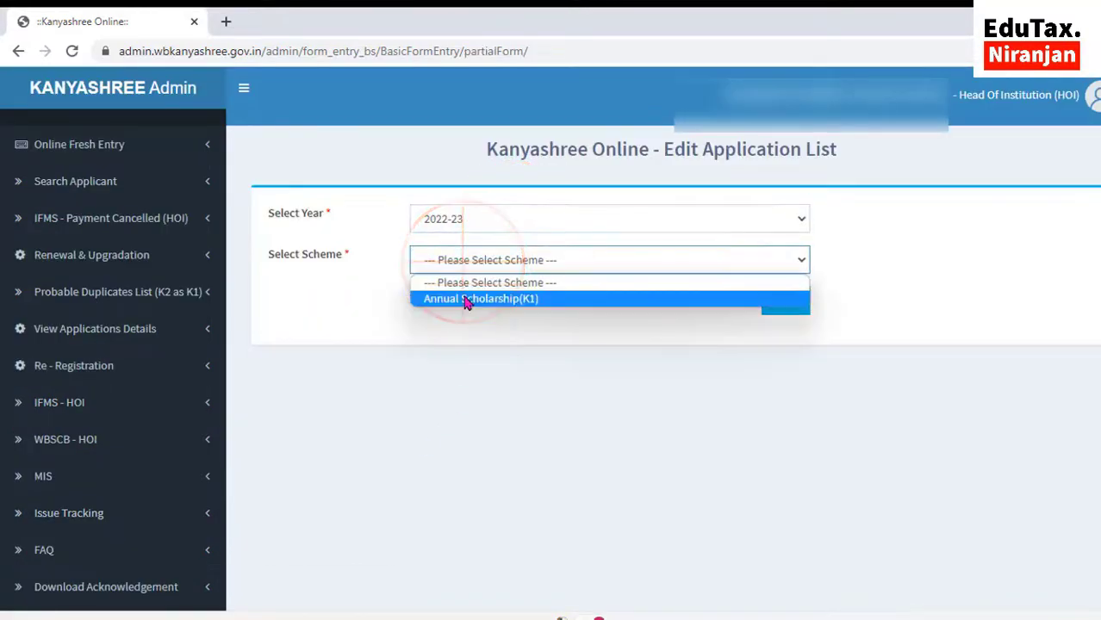
{"action": "left_click", "coordinate": [464, 295]}
{"action": "left_click", "coordinate": [774, 315]}
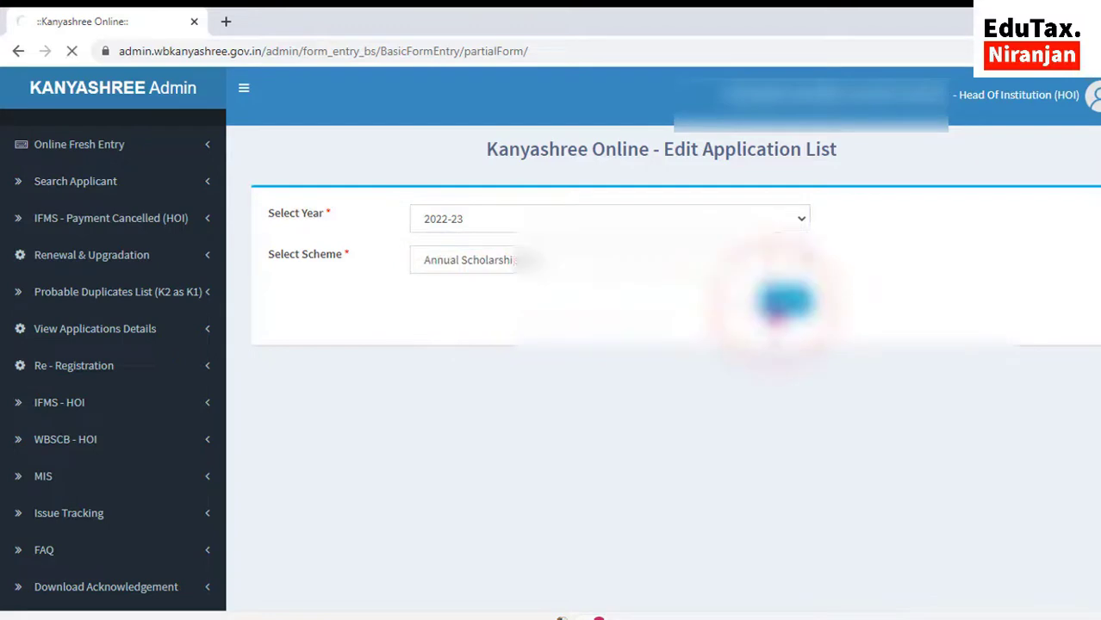
{"action": "scroll", "coordinate": [641, 498], "scroll_direction": "down", "scroll_amount": 2}
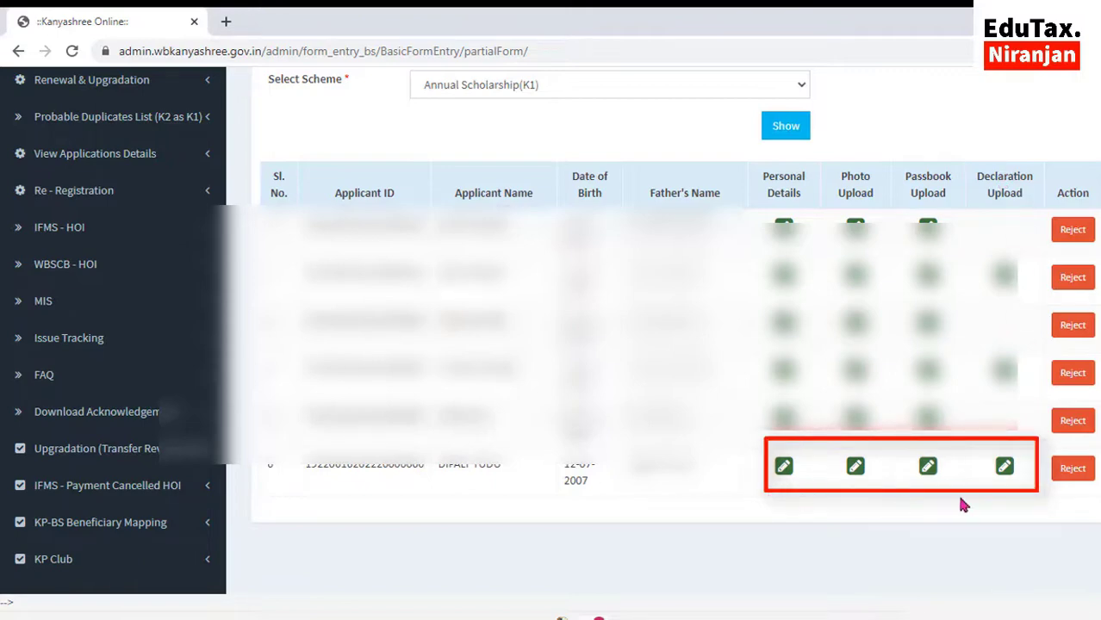
{"action": "scroll", "coordinate": [545, 490], "scroll_direction": "up", "scroll_amount": 3}
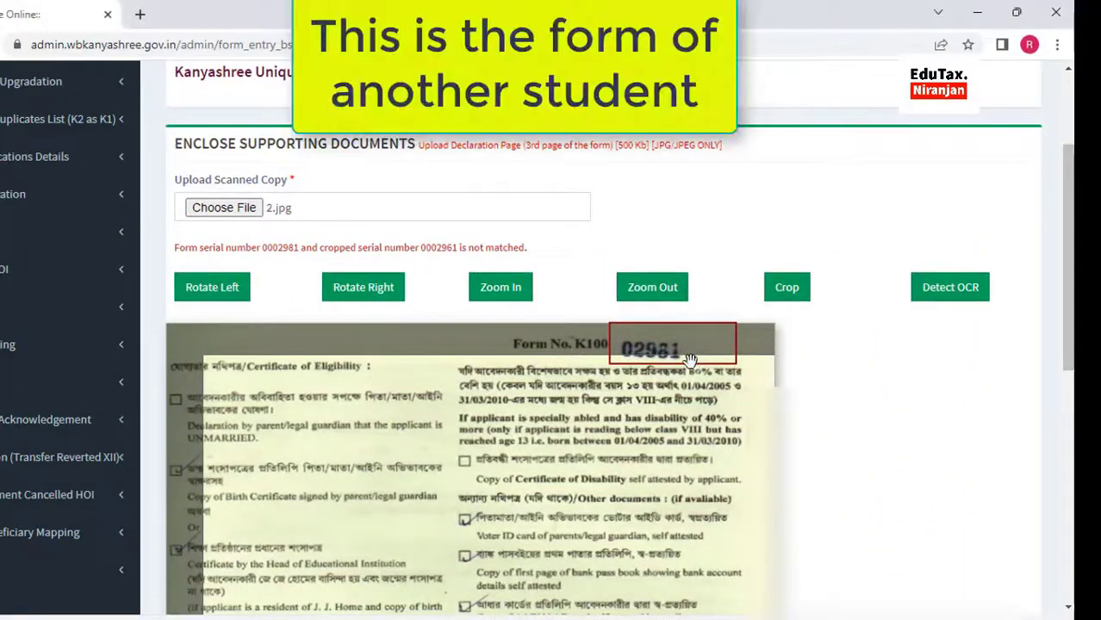
- Zoom and pan the other student's declaration to show the form number
{"action": "left_click", "coordinate": [500, 291]}
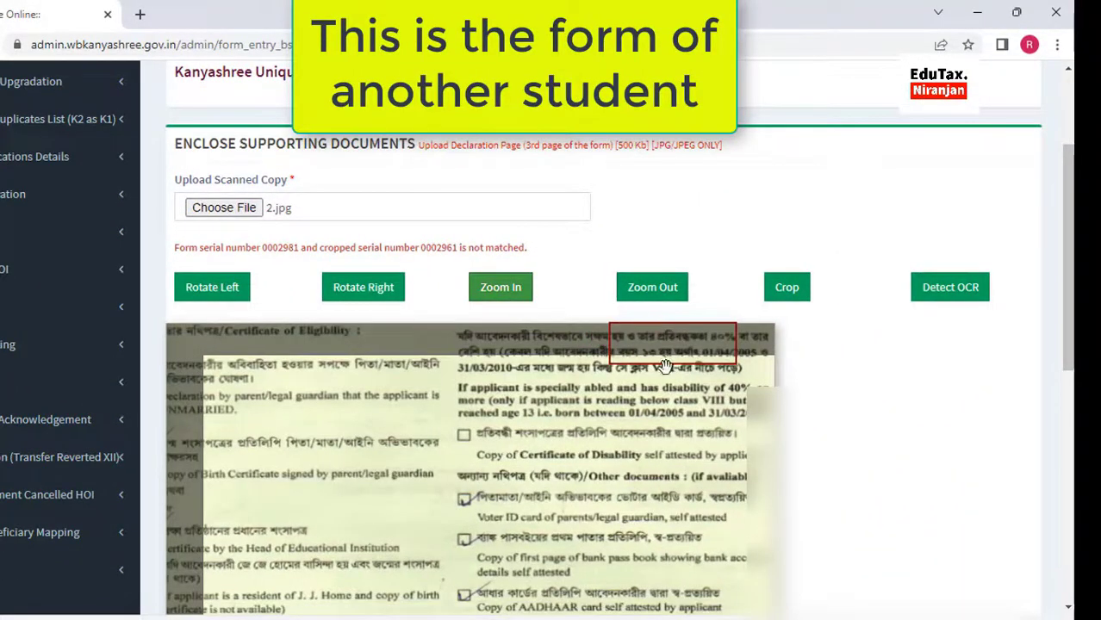
{"action": "scroll", "coordinate": [659, 443], "scroll_direction": "up", "scroll_amount": 1}
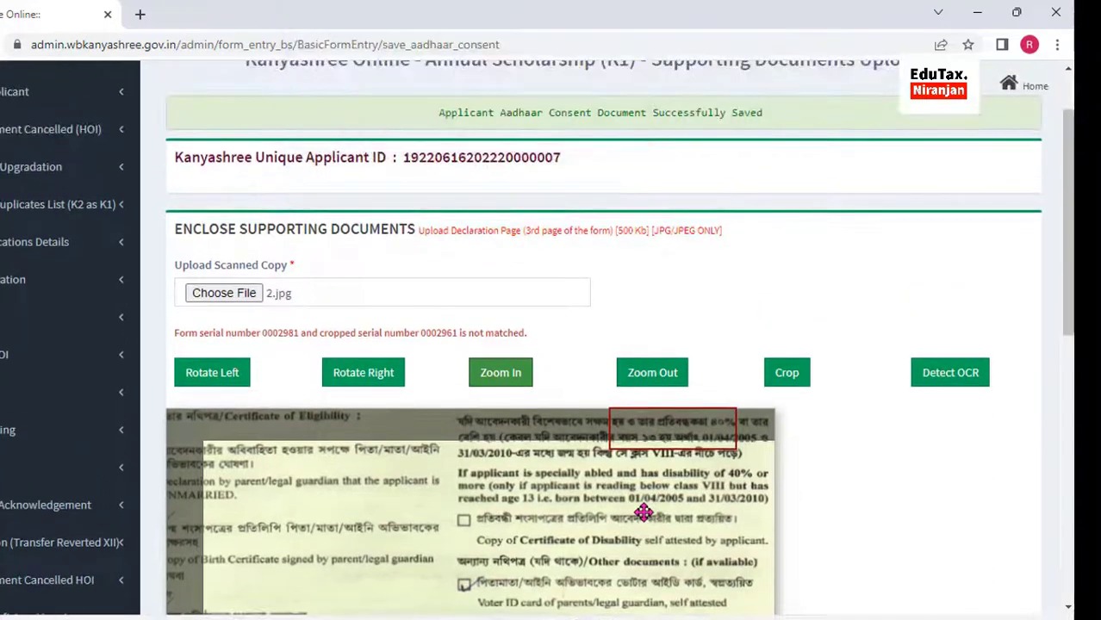
{"action": "left_click_drag", "start_coordinate": [643, 513], "coordinate": [622, 542]}
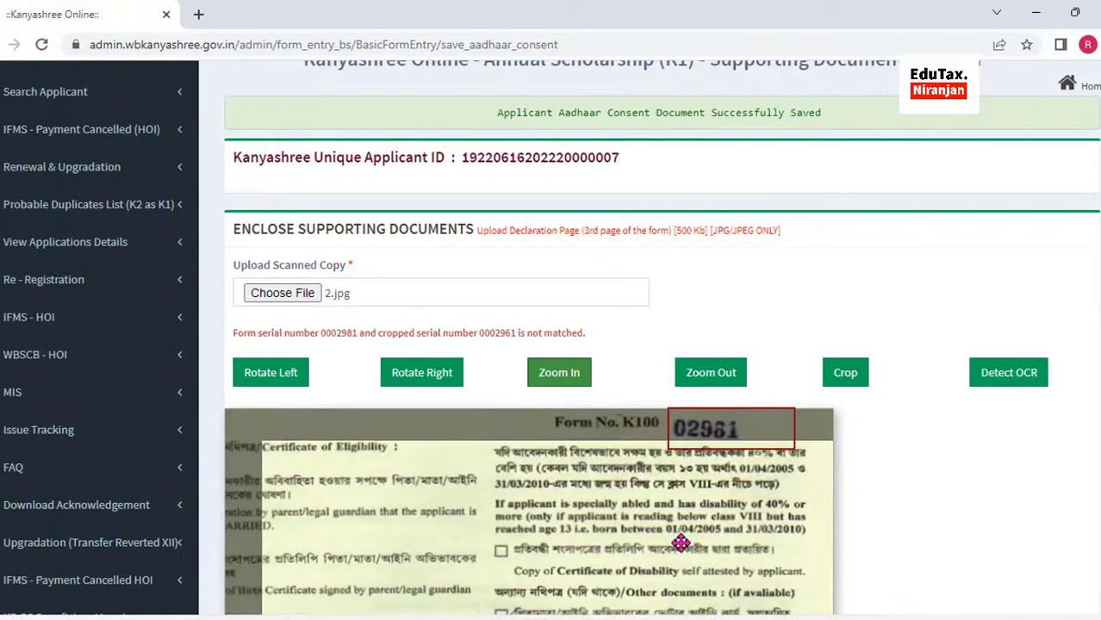
{"action": "left_click", "coordinate": [711, 372]}
- Frame serial 02981 in the crop box, run OCR detection, and minimize the browser
{"action": "left_click_drag", "start_coordinate": [715, 437], "coordinate": [702, 468]}
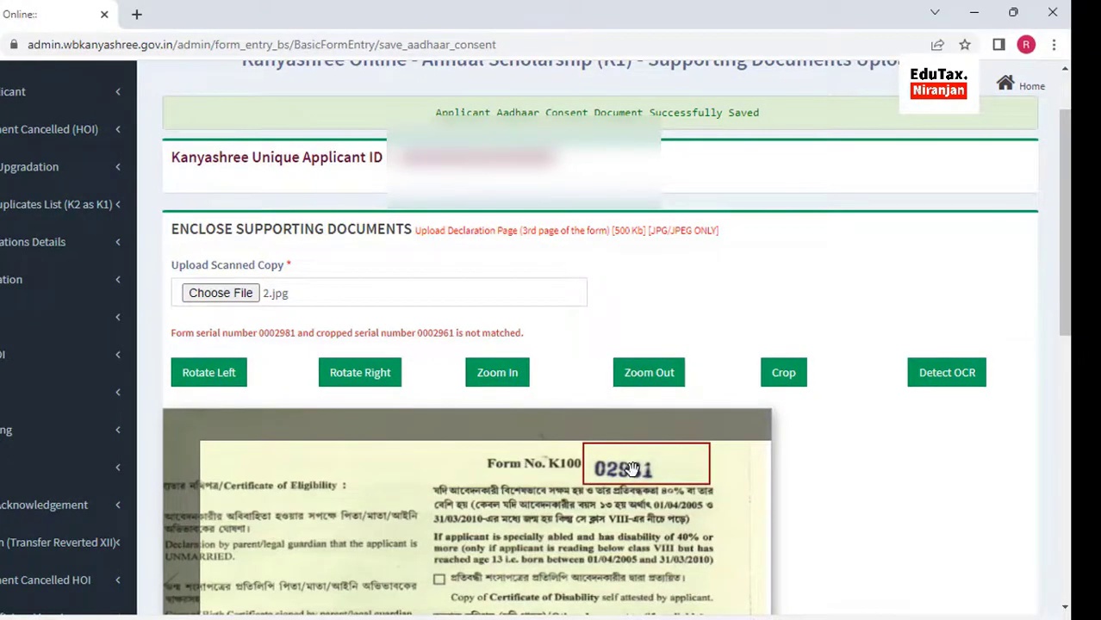
{"action": "left_click", "coordinate": [915, 379]}
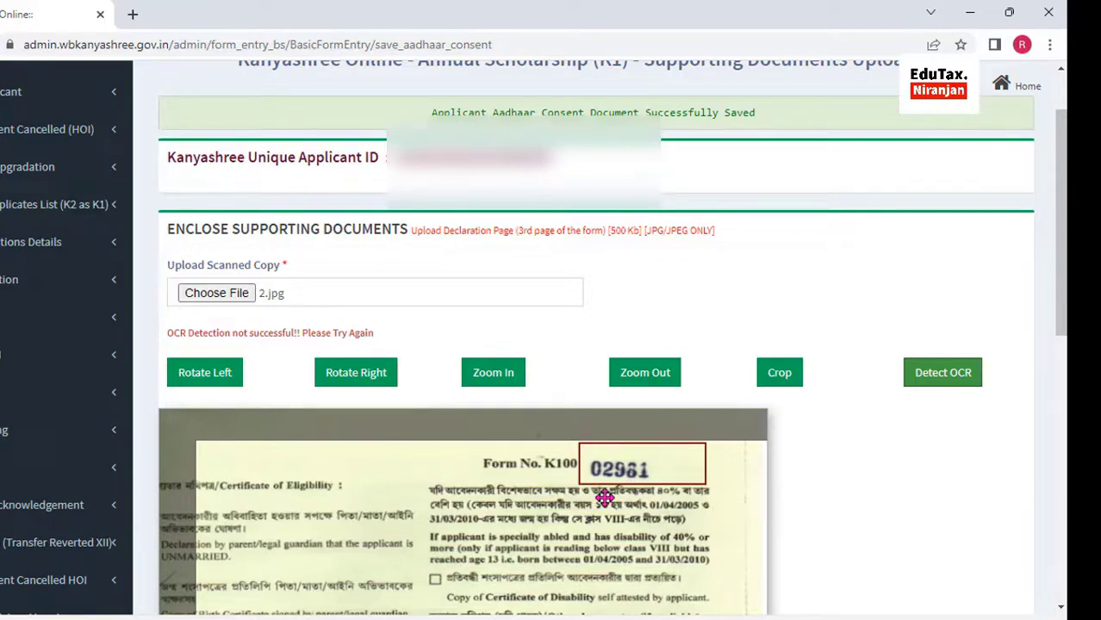
{"action": "left_click", "coordinate": [970, 12]}
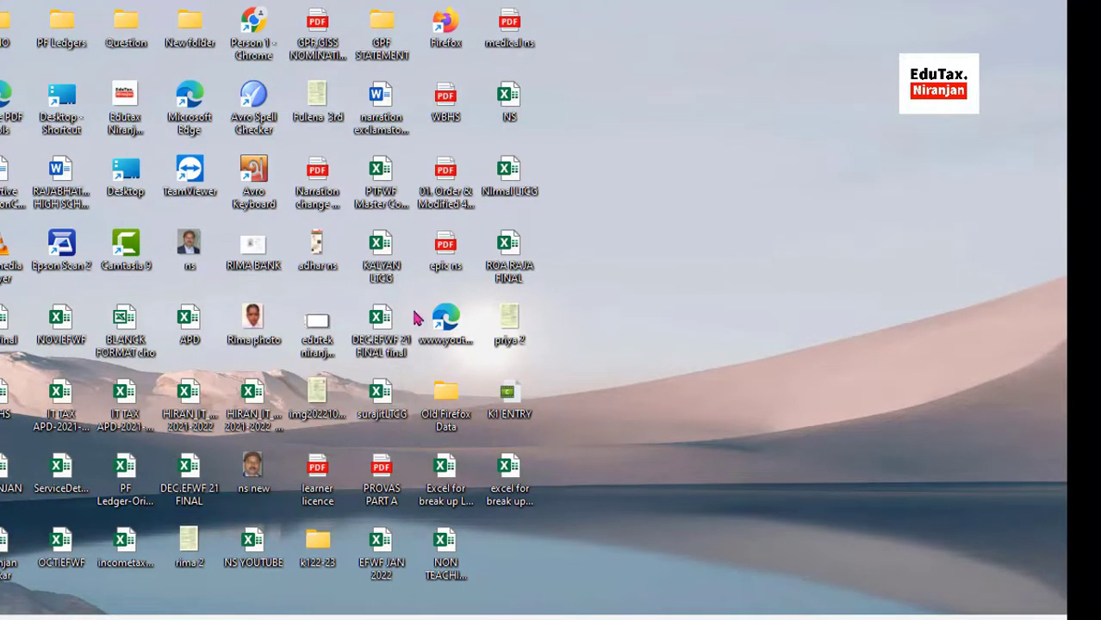
- Open the 22-23 folder, then the student's folder, and open image 2 in Paint
{"action": "right_click", "coordinate": [317, 544]}
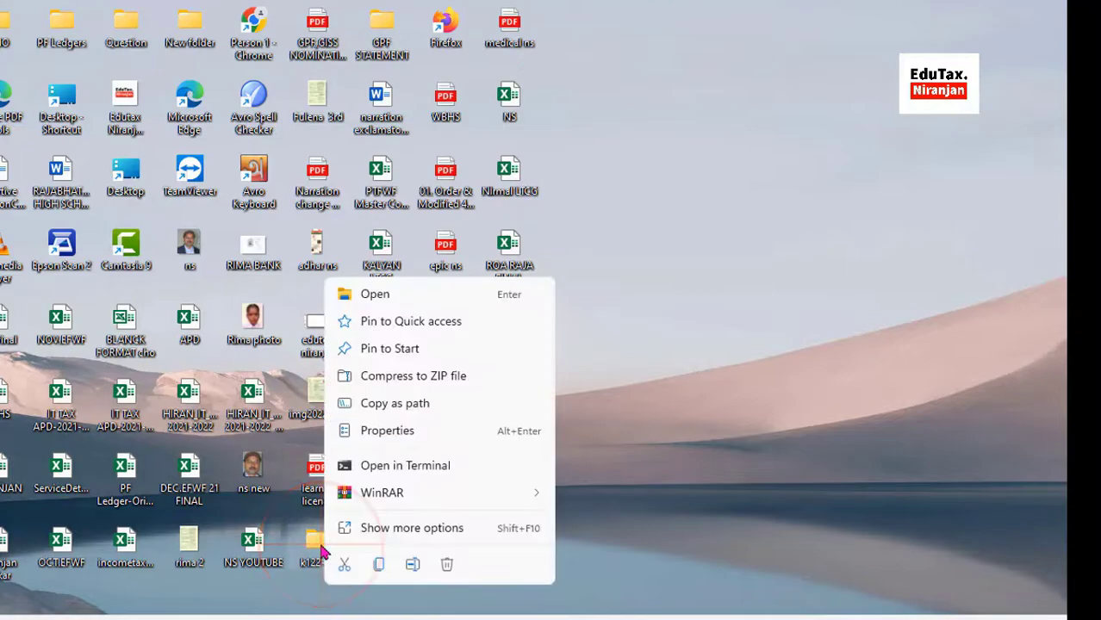
{"action": "left_click", "coordinate": [384, 293]}
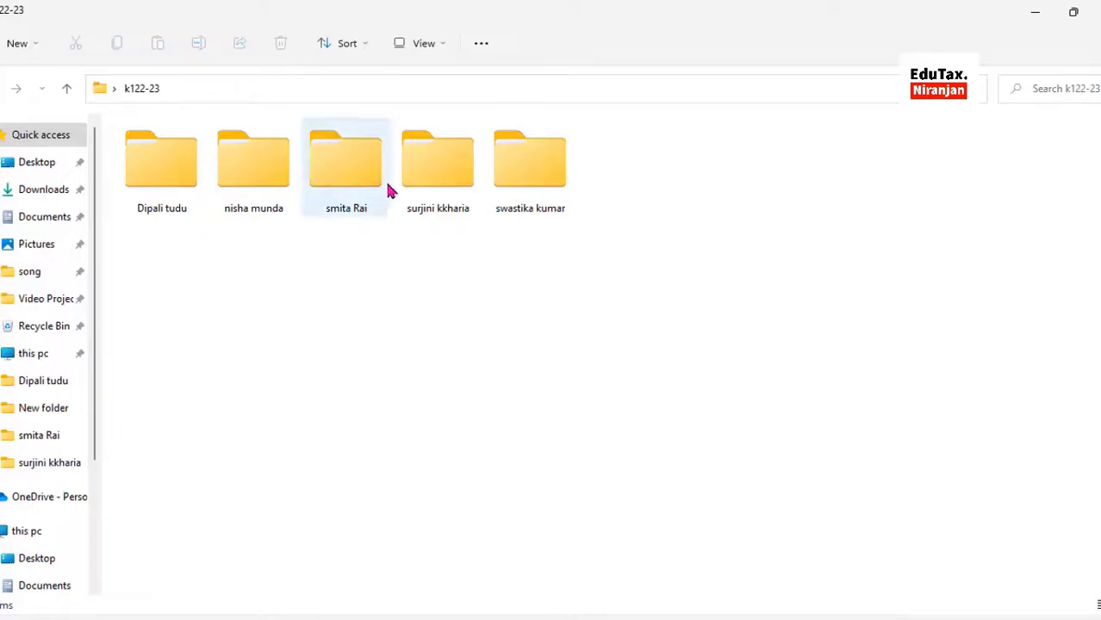
{"action": "right_click", "coordinate": [433, 175]}
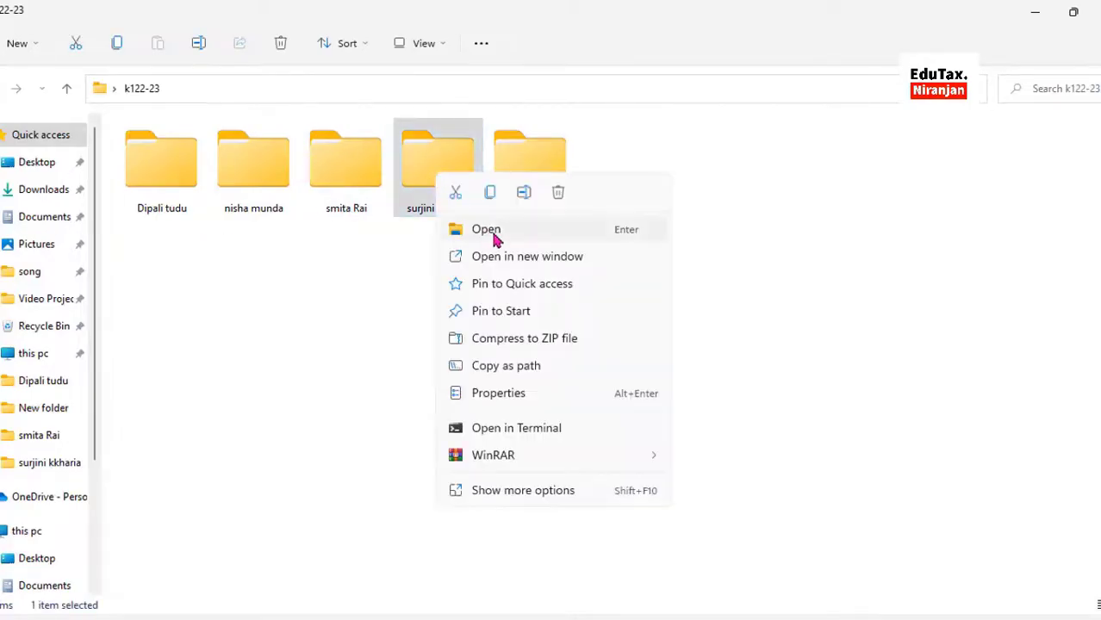
{"action": "left_click", "coordinate": [495, 240]}
{"action": "right_click", "coordinate": [237, 175]}
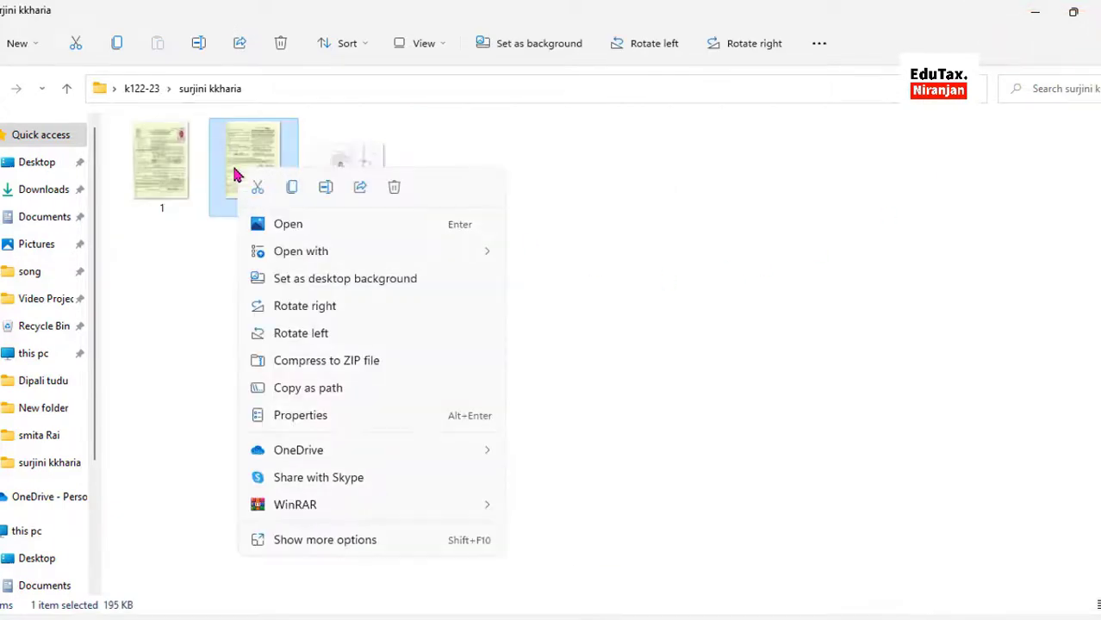
{"action": "mouse_move", "coordinate": [331, 251]}
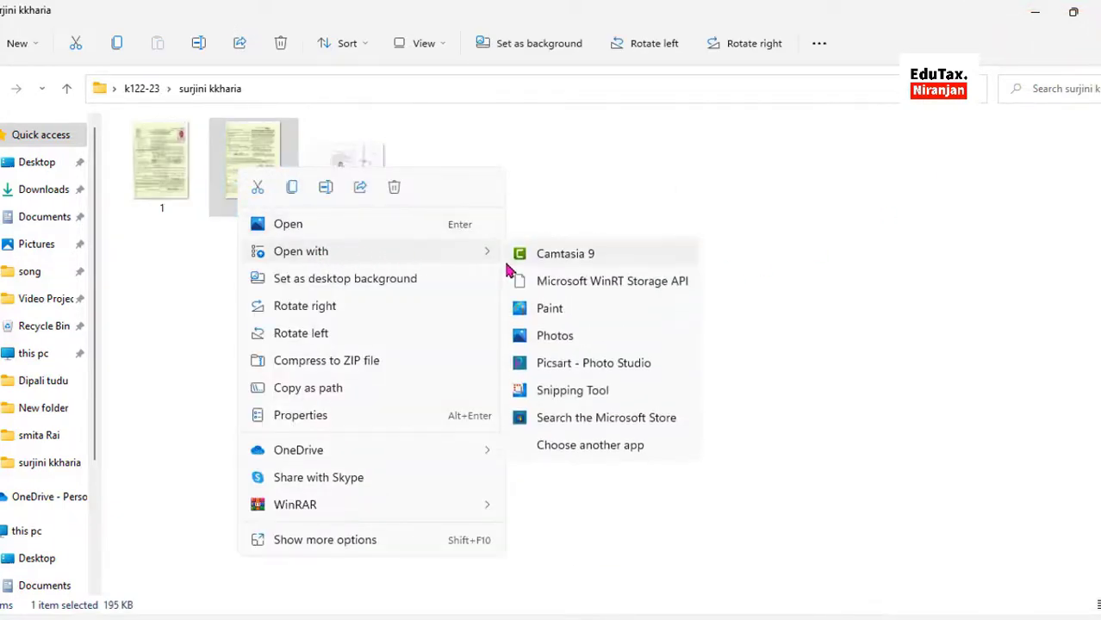
{"action": "left_click", "coordinate": [560, 310]}
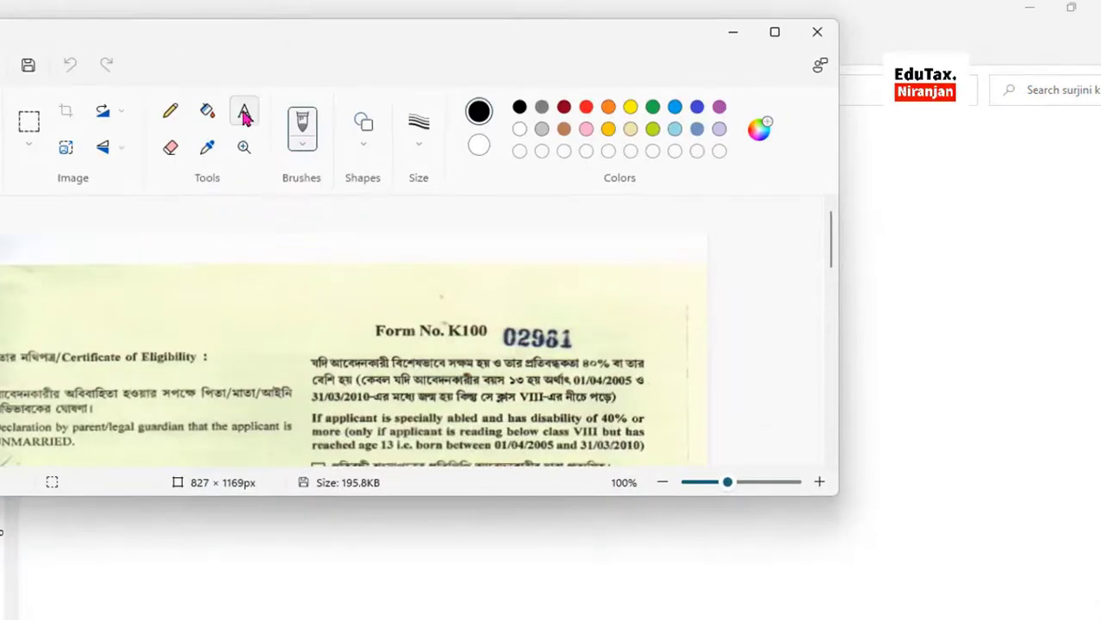
- Add the text 02981 above the printed serial at font size 18
{"action": "left_click", "coordinate": [244, 114]}
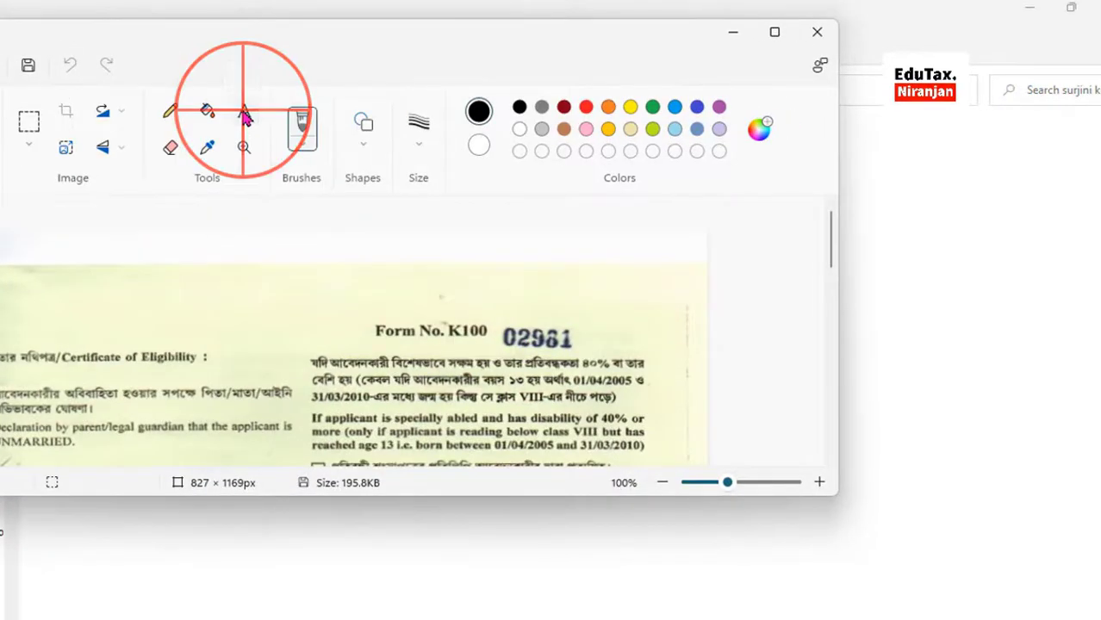
{"action": "left_click_drag", "start_coordinate": [504, 288], "coordinate": [609, 320]}
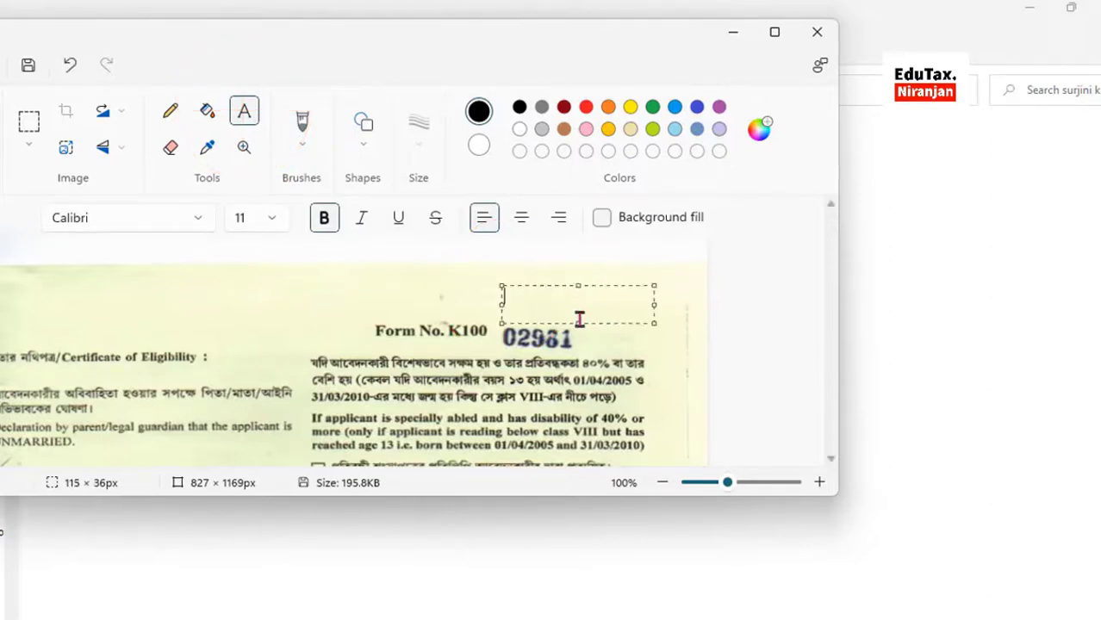
{"action": "left_click", "coordinate": [524, 297]}
{"action": "type", "text": "029"}
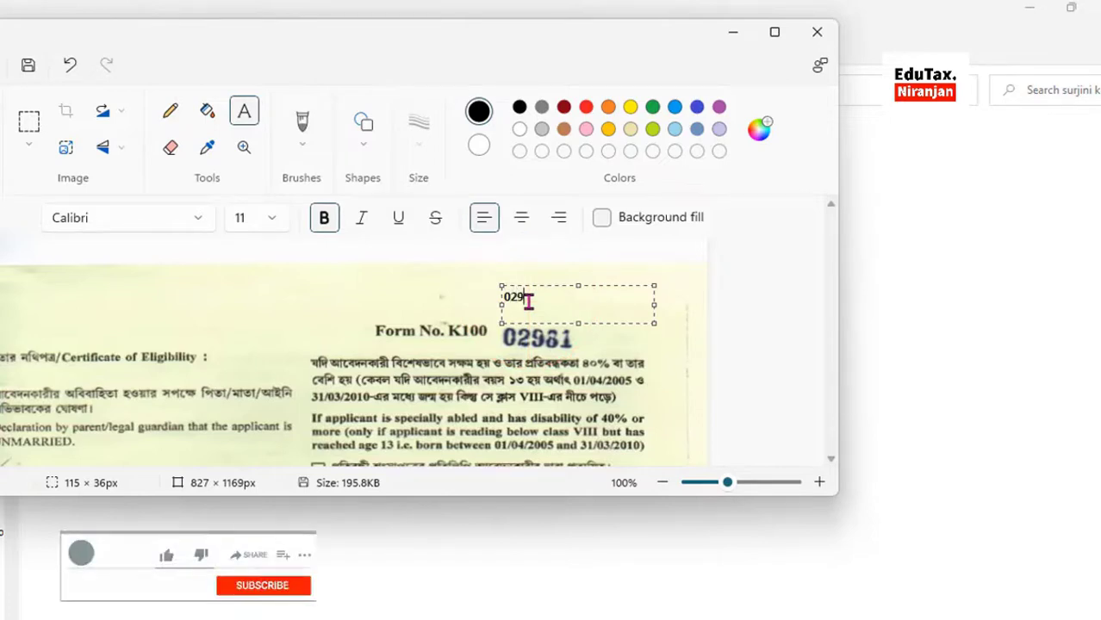
{"action": "type", "text": "81"}
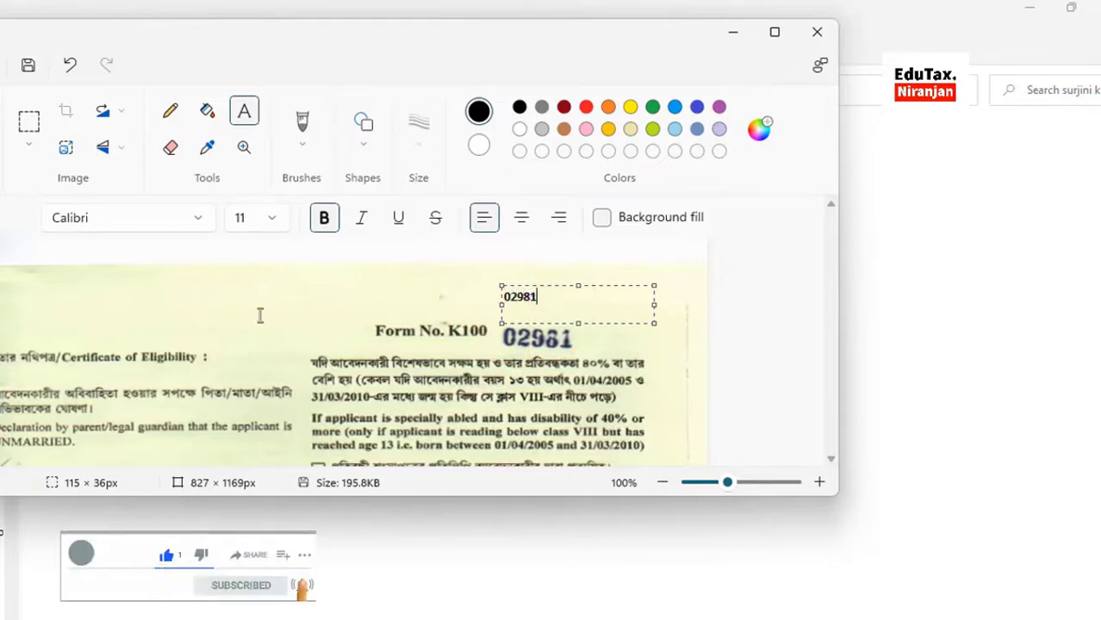
{"action": "double_click", "coordinate": [507, 297]}
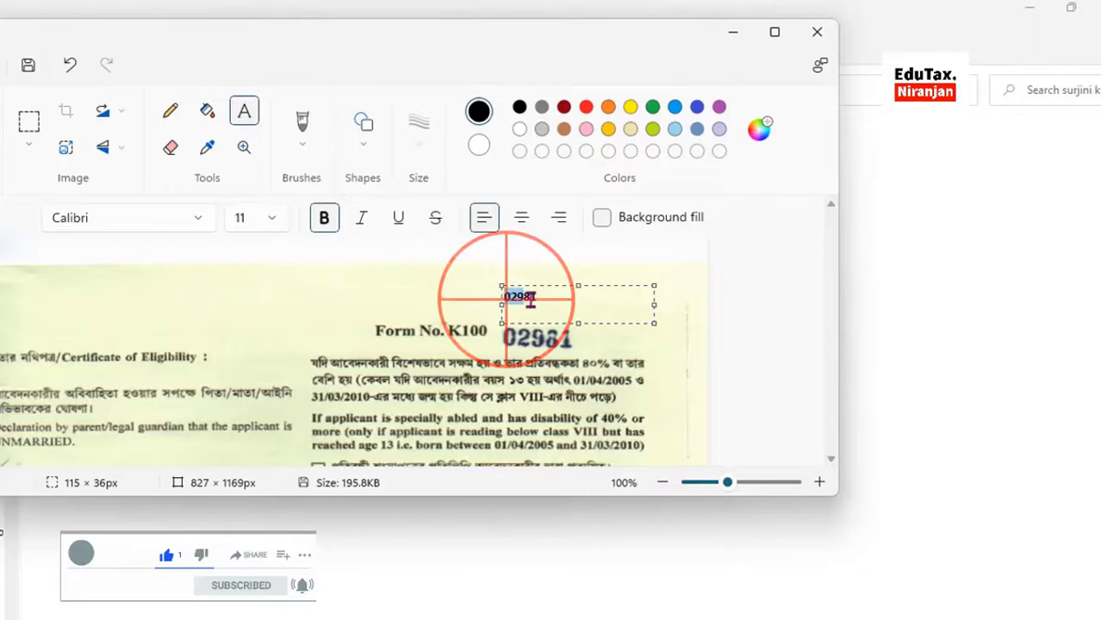
{"action": "left_click", "coordinate": [267, 223]}
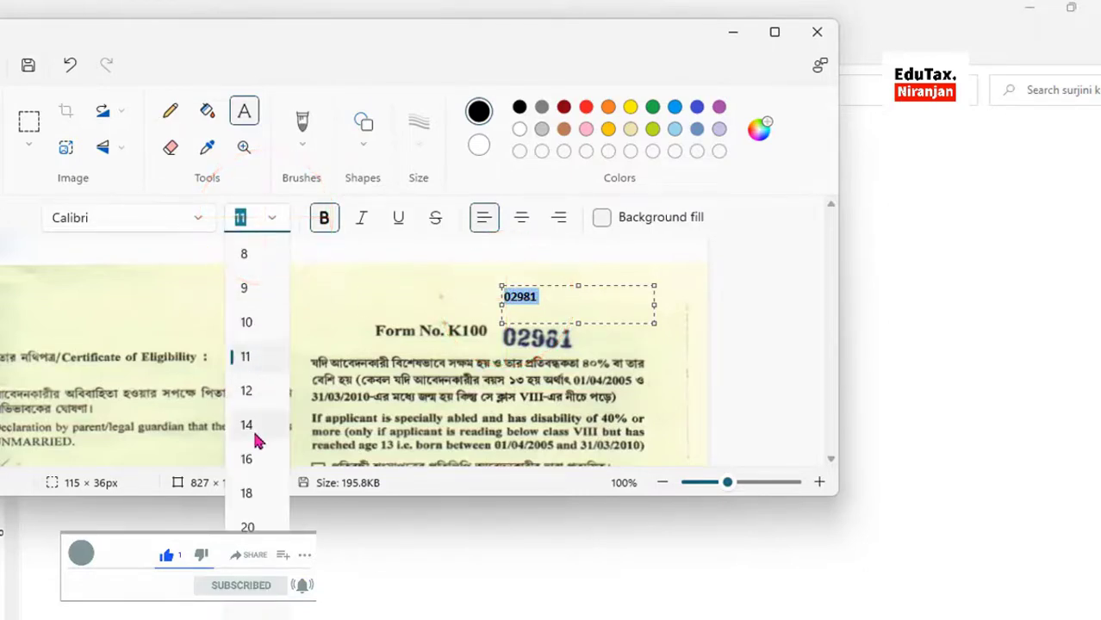
{"action": "left_click", "coordinate": [254, 435]}
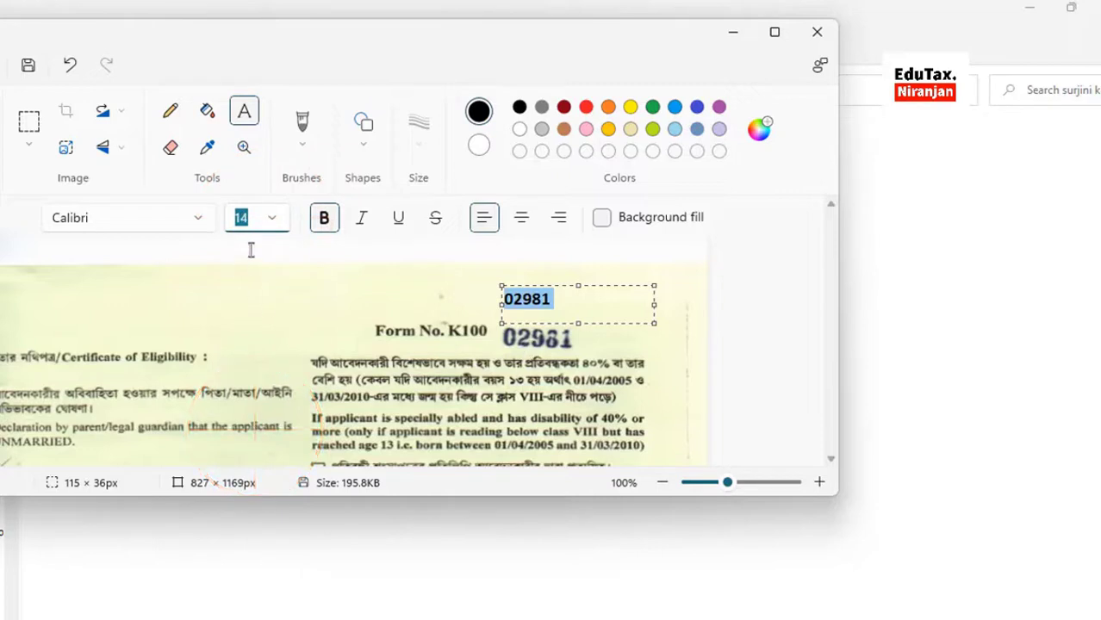
{"action": "left_click", "coordinate": [272, 222]}
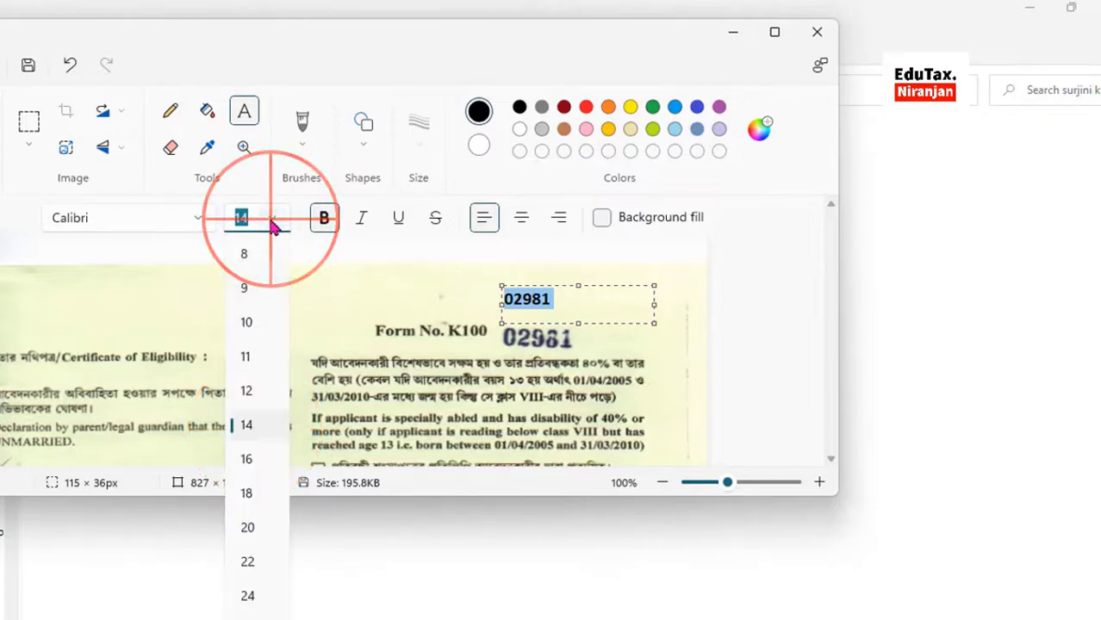
{"action": "left_click", "coordinate": [246, 498]}
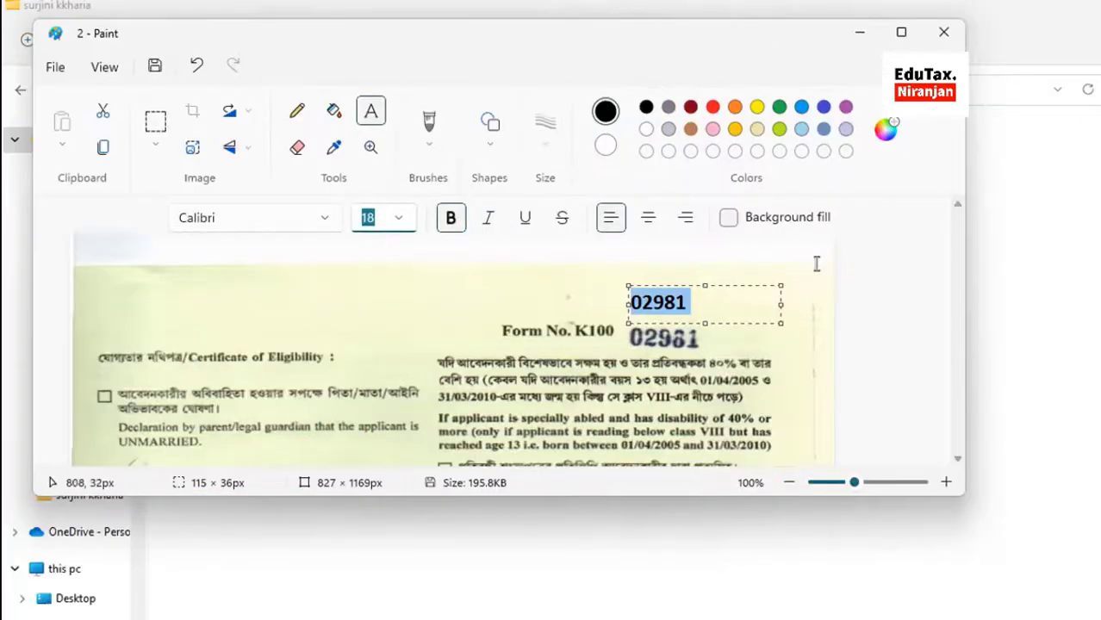
- Close Paint, saving the edited image
{"action": "left_click", "coordinate": [57, 69]}
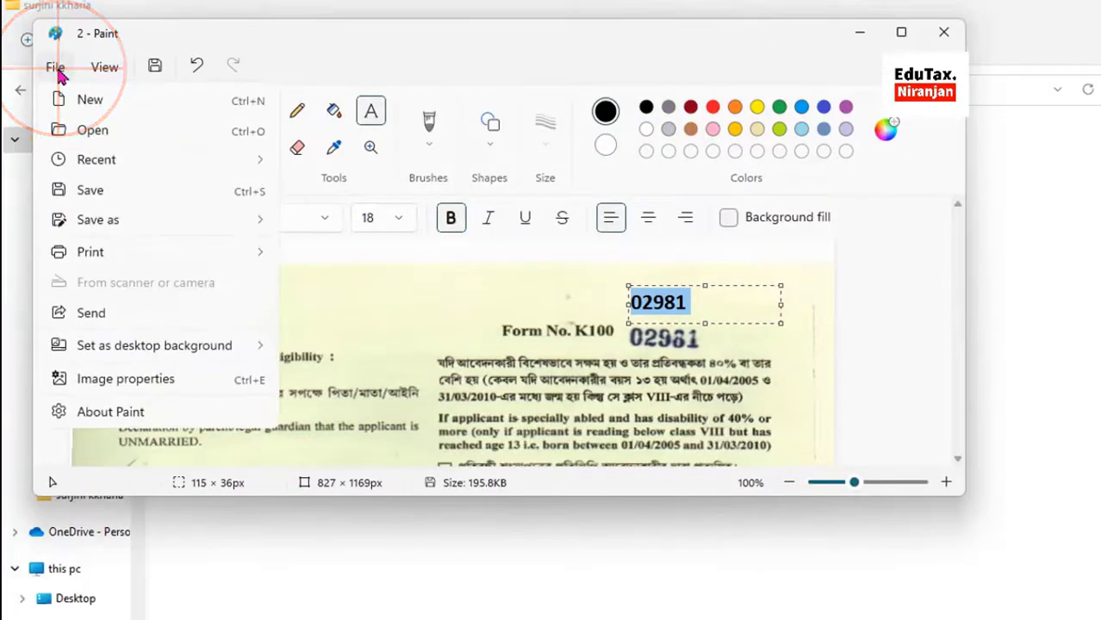
{"action": "left_click", "coordinate": [121, 222]}
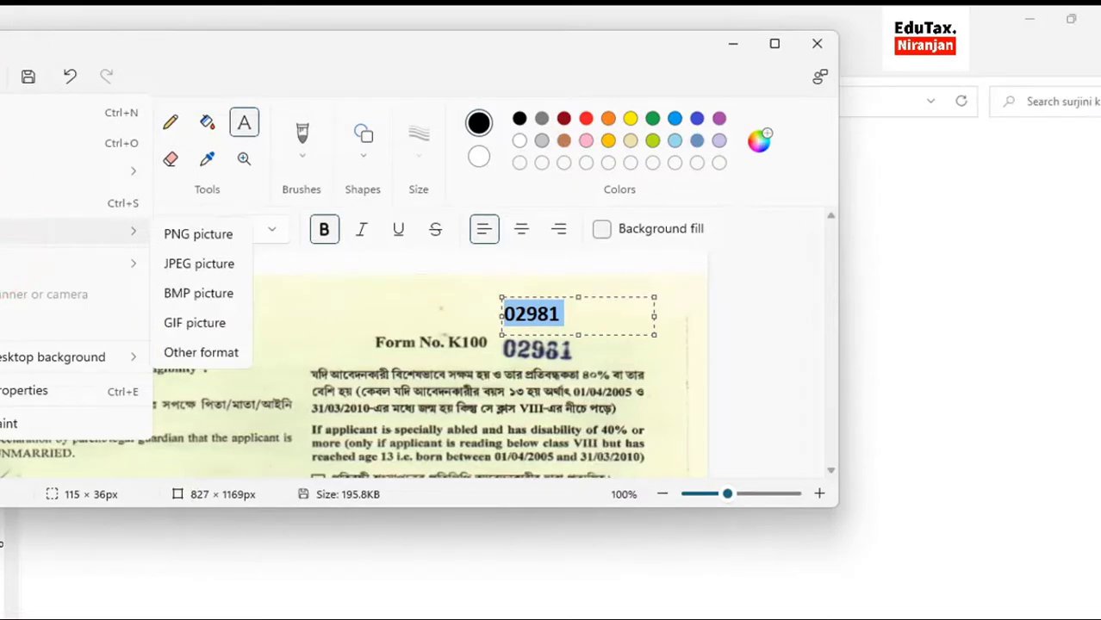
{"action": "left_click", "coordinate": [817, 43]}
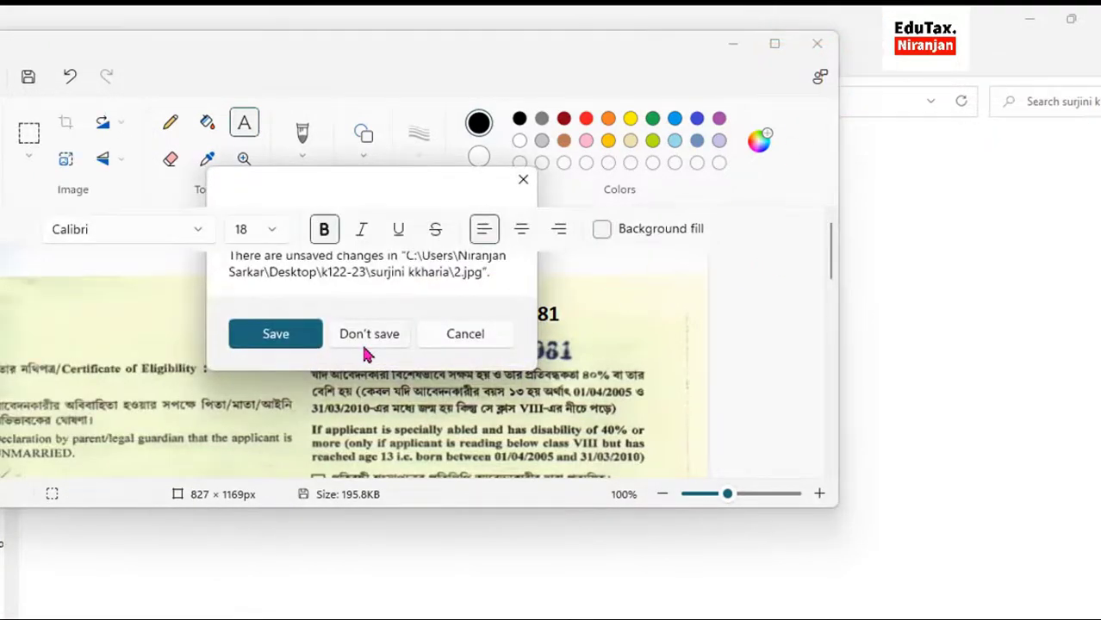
{"action": "left_click", "coordinate": [267, 336]}
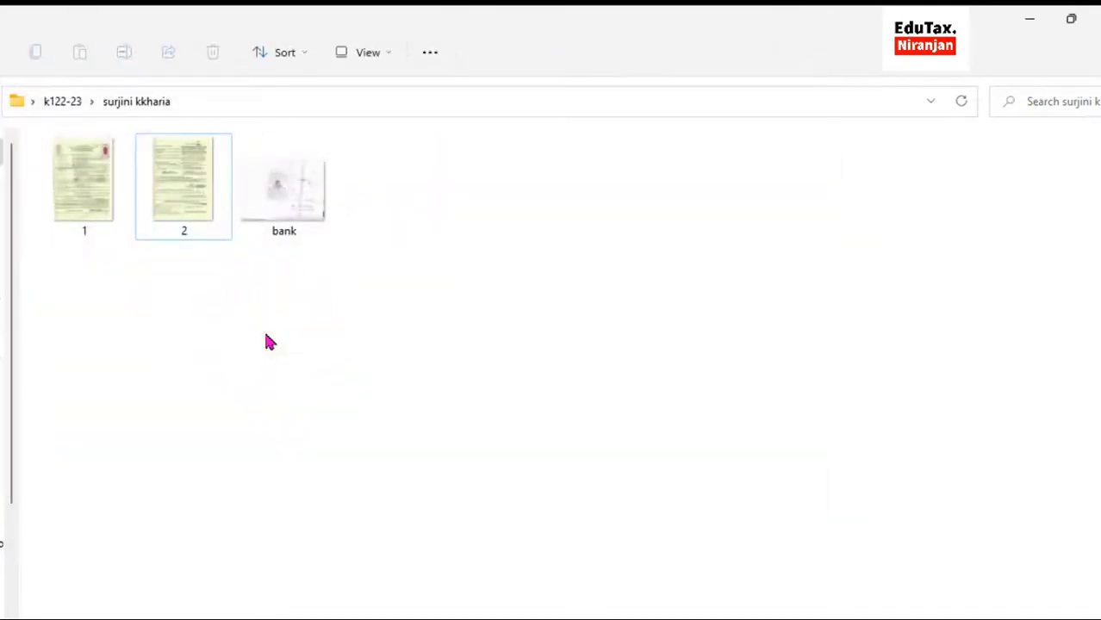
- Open image 2 in Photos to check the added serial
{"action": "left_click", "coordinate": [187, 207]}
{"action": "right_click", "coordinate": [190, 207]}
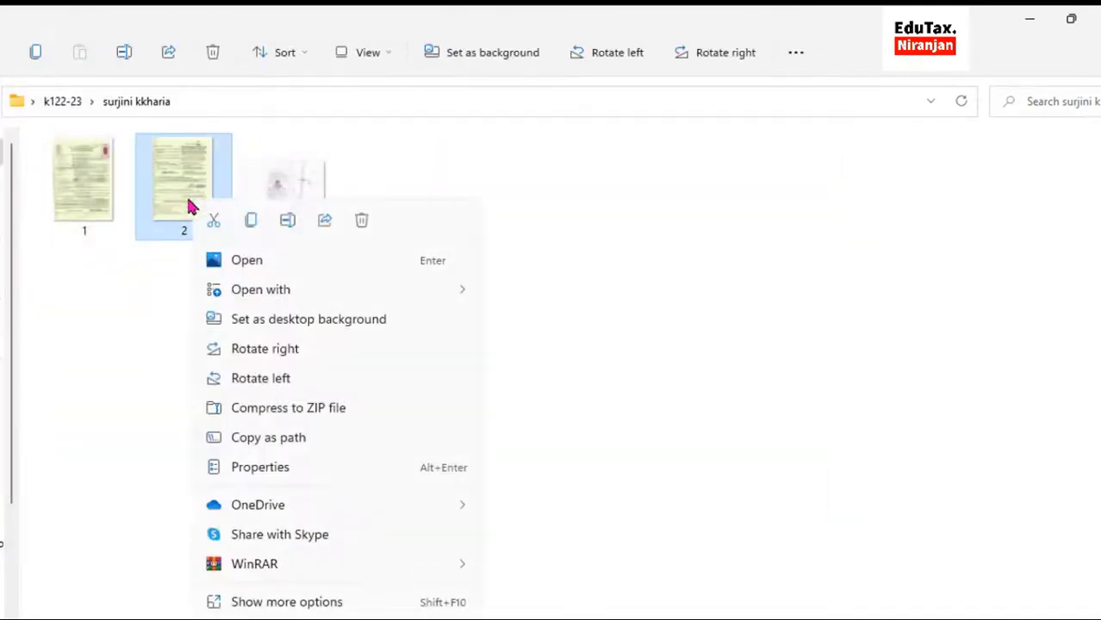
{"action": "left_click", "coordinate": [263, 272]}
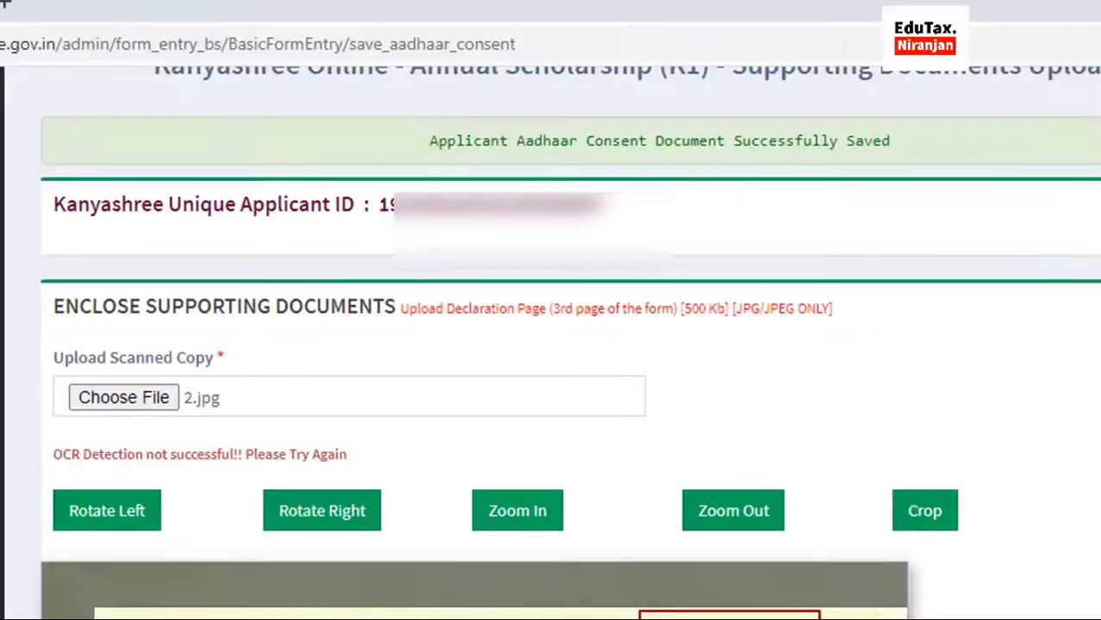
- Attach the edited image 2 as the new declaration upload
{"action": "left_click", "coordinate": [138, 408]}
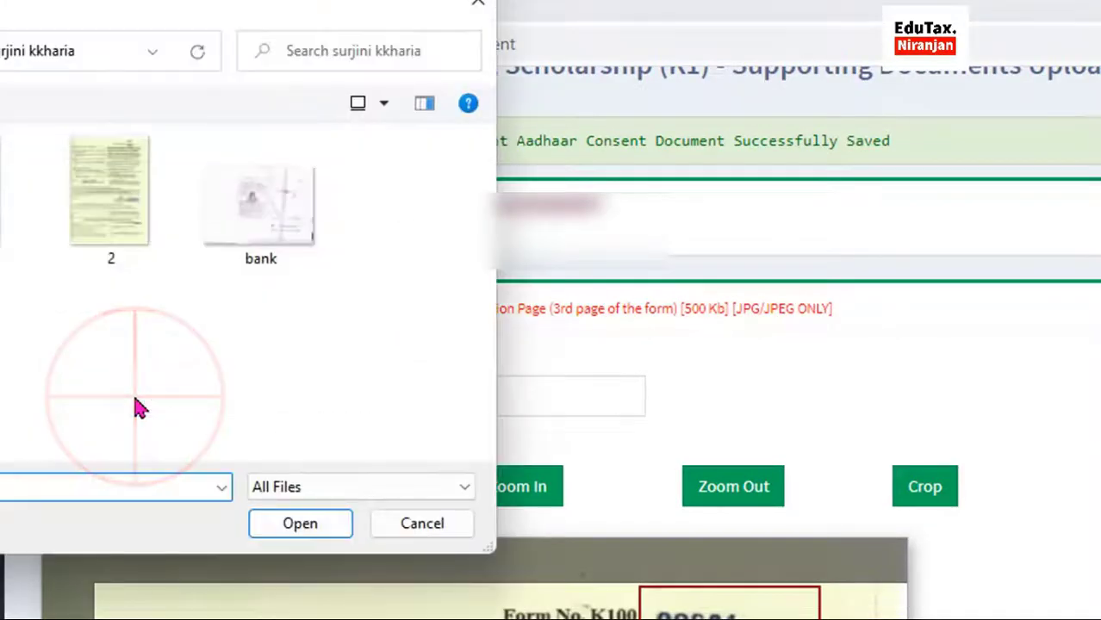
{"action": "left_click", "coordinate": [123, 217]}
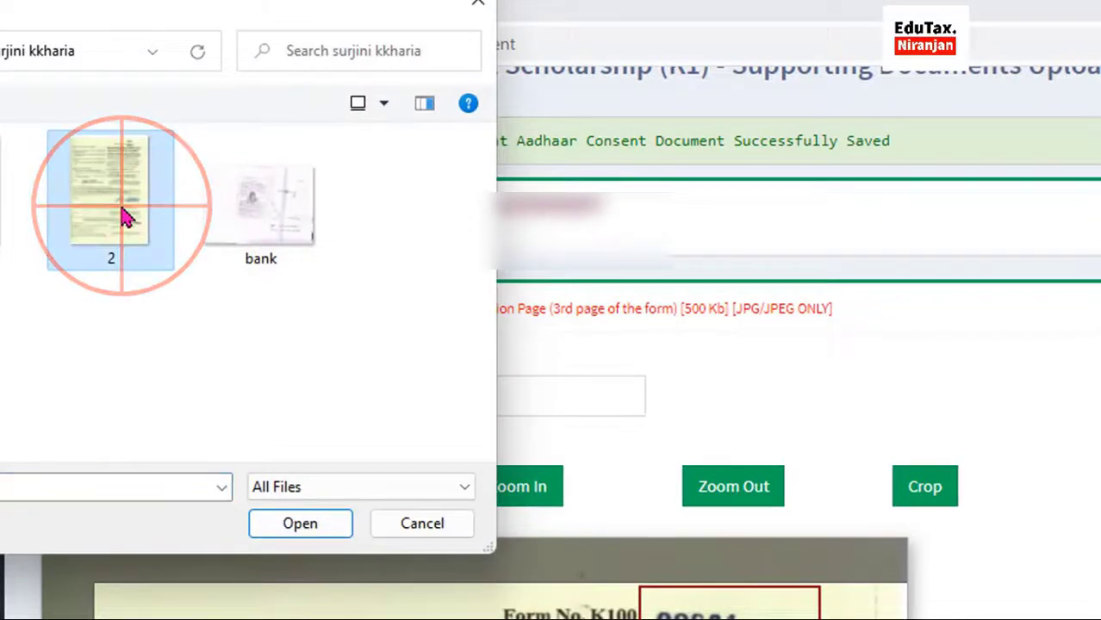
{"action": "left_click", "coordinate": [289, 517]}
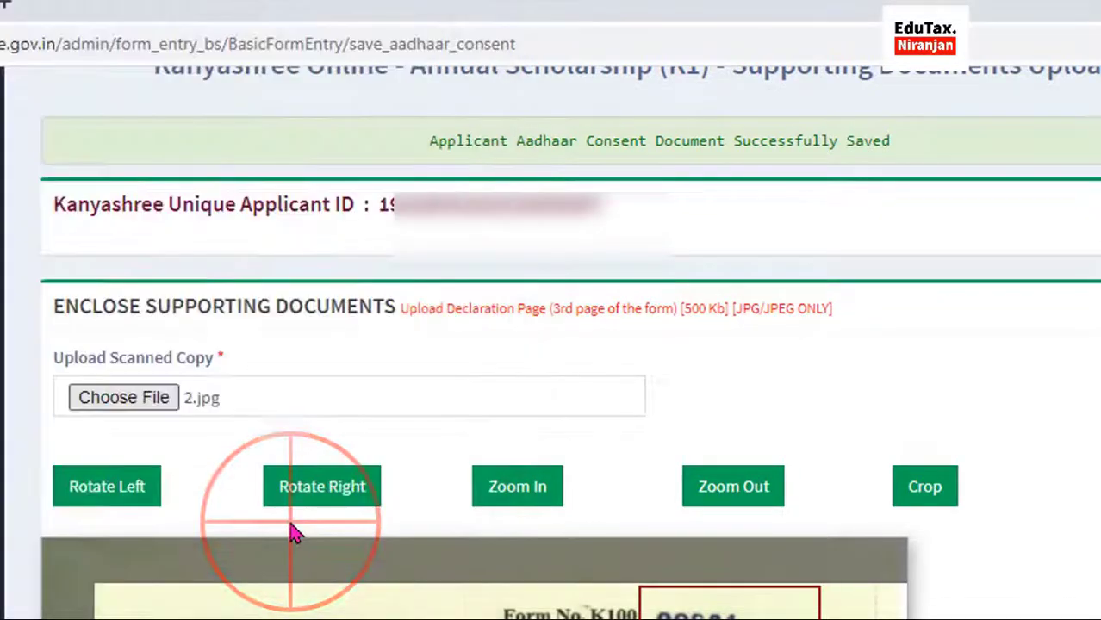
{"action": "scroll", "coordinate": [295, 528], "scroll_direction": "down", "scroll_amount": 2}
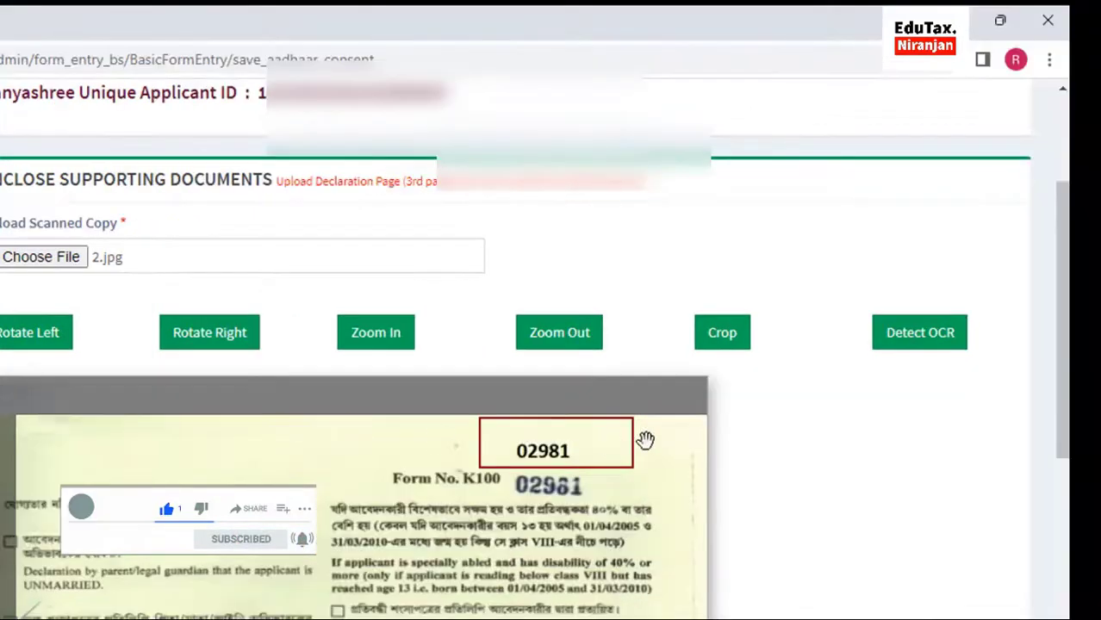
- Crop the typed serial 02981, get the OCR match 0002981, and submit the declaration document
{"action": "left_click", "coordinate": [913, 341]}
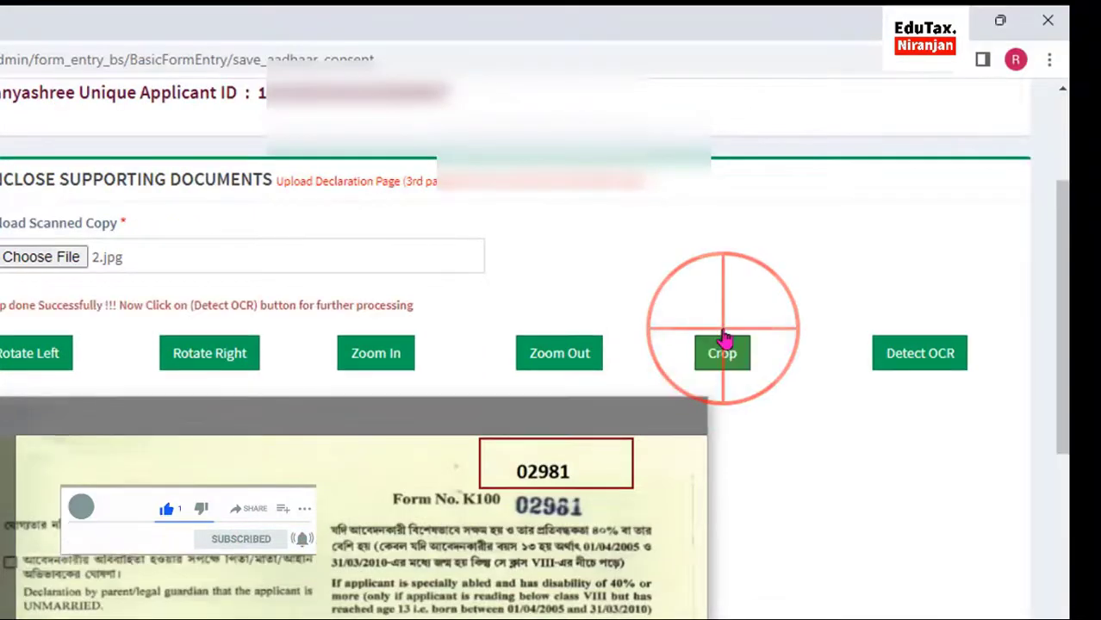
{"action": "left_click", "coordinate": [922, 351]}
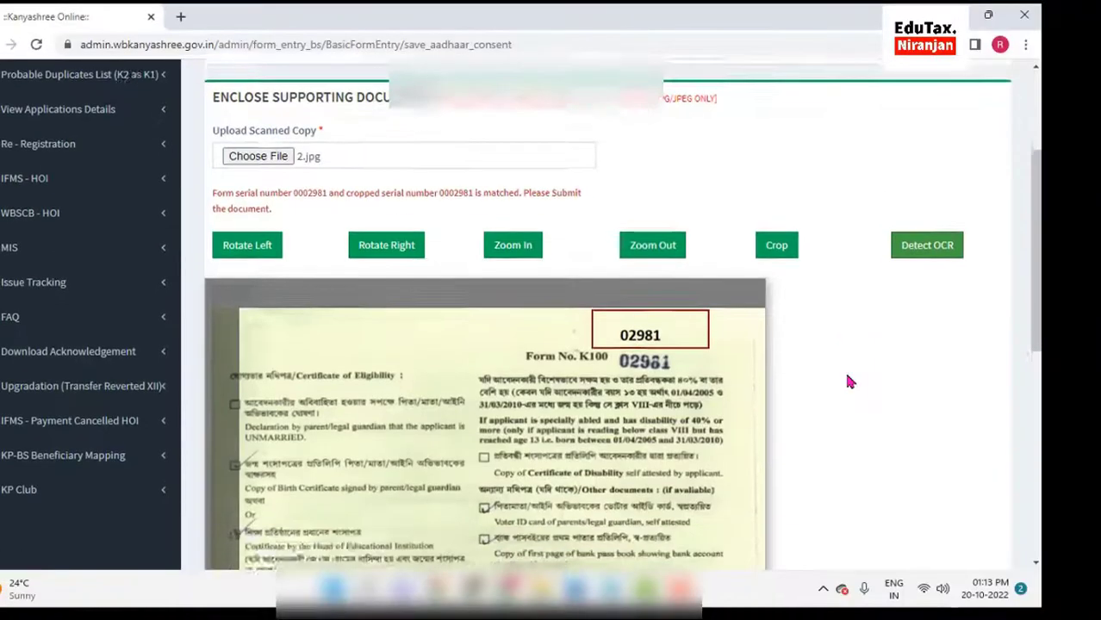
{"action": "scroll", "coordinate": [964, 509], "scroll_direction": "down", "scroll_amount": 5}
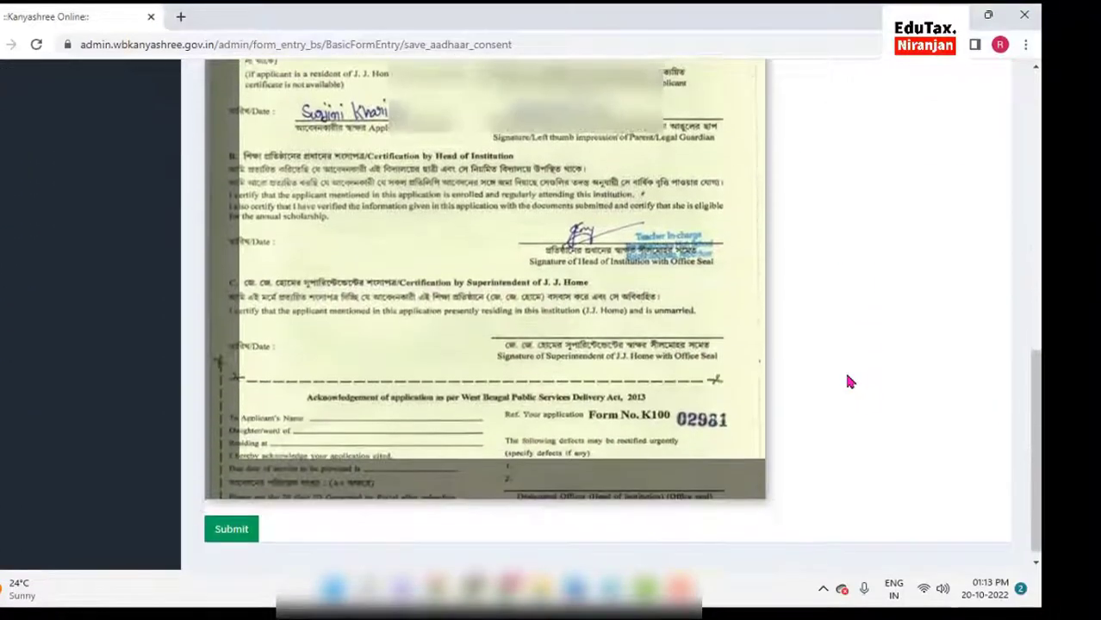
{"action": "scroll", "coordinate": [848, 381], "scroll_direction": "down", "scroll_amount": 1}
{"action": "left_click", "coordinate": [239, 524]}
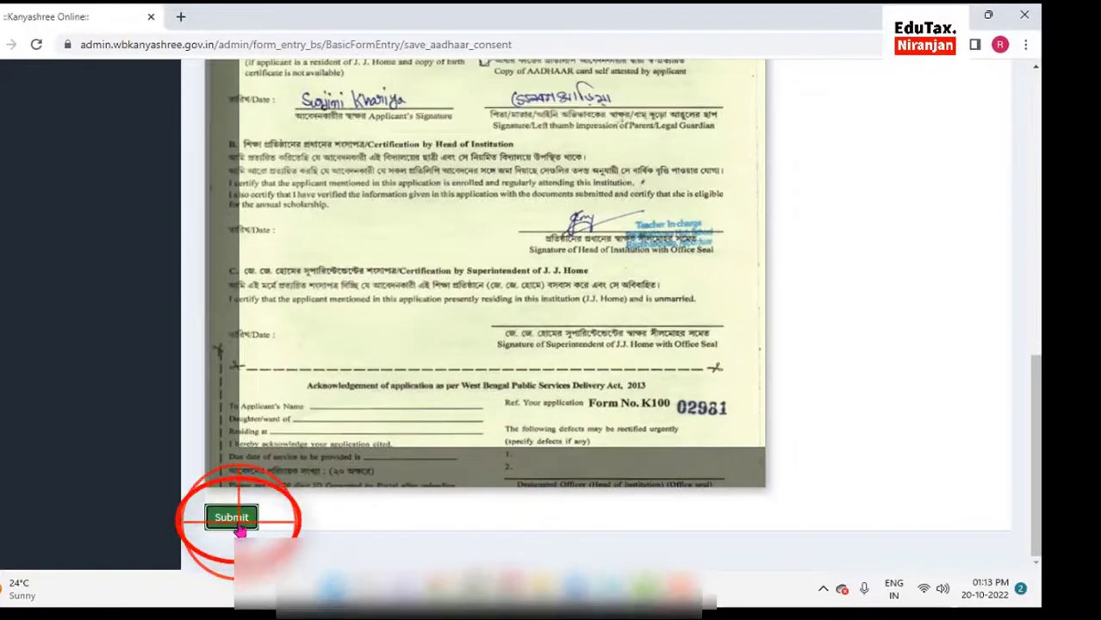